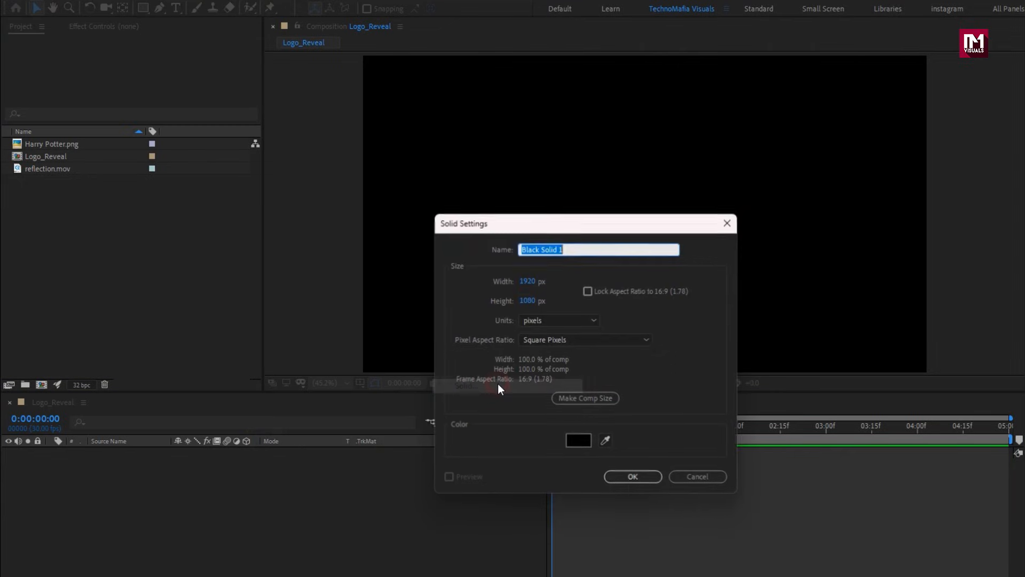
Create a black 1920 x 1080 px solid named BG and apply the Gradient Ramp effect to it.
type("BG")
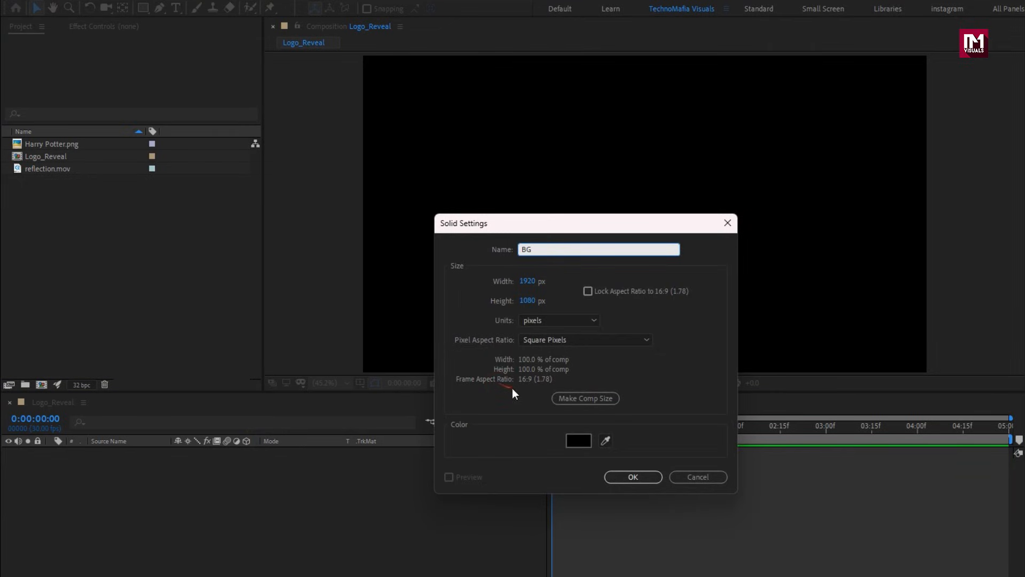
left_click(633, 477)
left_click(869, 43)
type("ramp")
left_click_drag(895, 74, 419, 197)
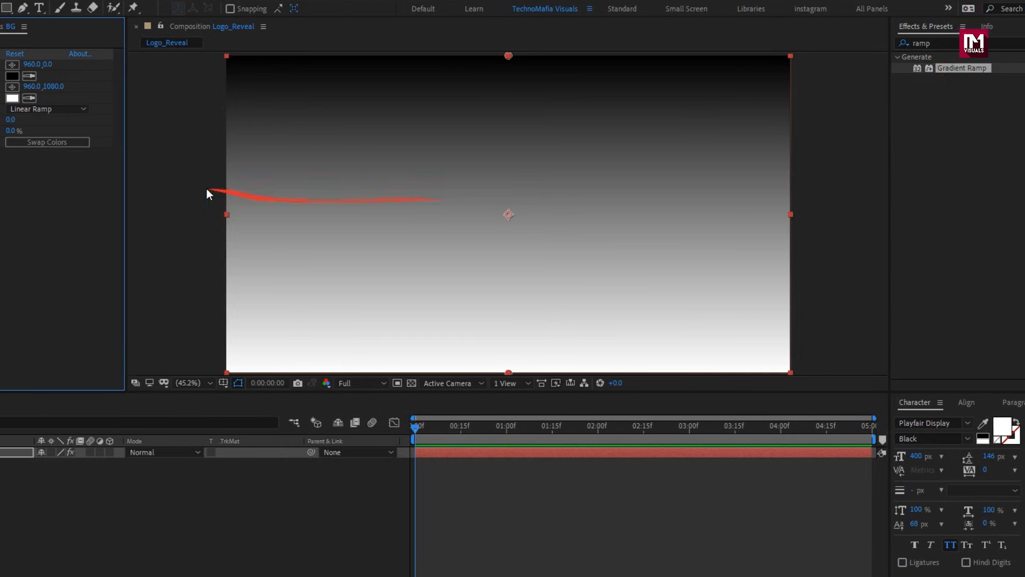
Change the gradient on BG to Radial Ramp with a very dark blue start color and a black end color.
left_click(2, 108)
left_click(14, 137)
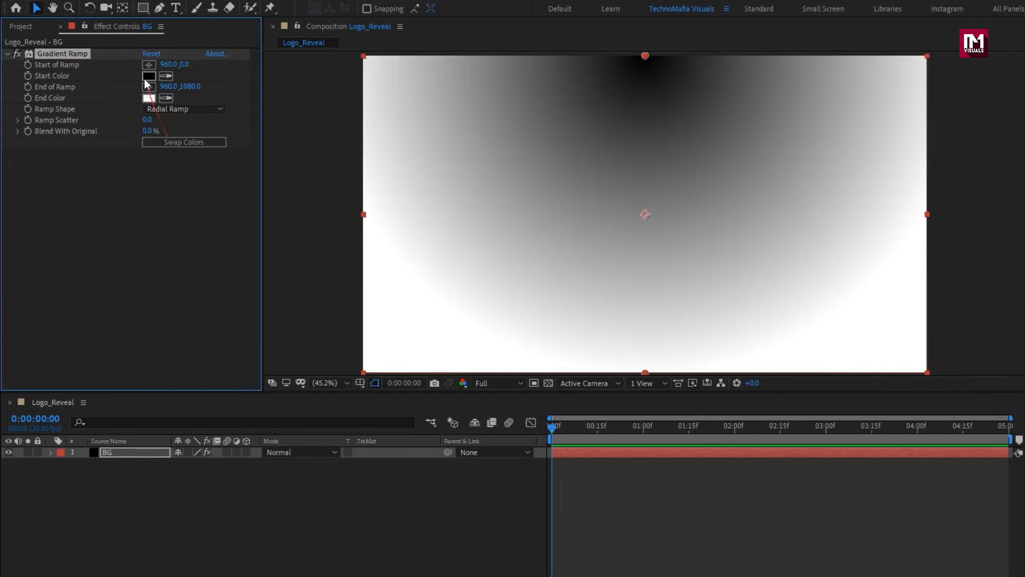
left_click(149, 76)
left_click(288, 274)
left_click(256, 334)
left_click_drag(255, 334, 264, 349)
left_click(391, 202)
left_click(149, 97)
left_click_drag(167, 294, 82, 383)
left_click(367, 201)
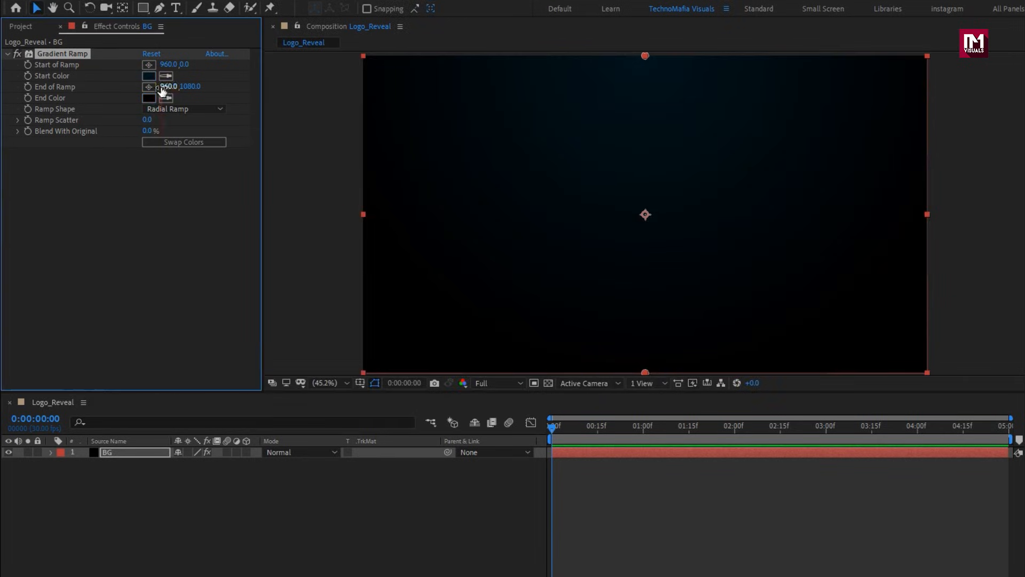
Place the ramp's start near the frame center and its end near the lower-right frame corner, with Ramp Scatter set to 500.
left_click(648, 213)
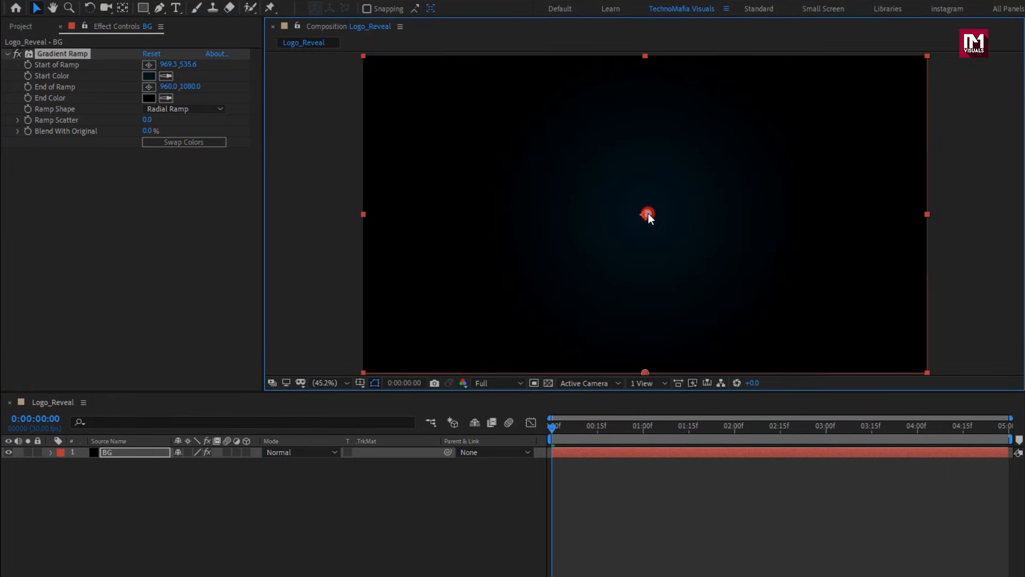
left_click(147, 87)
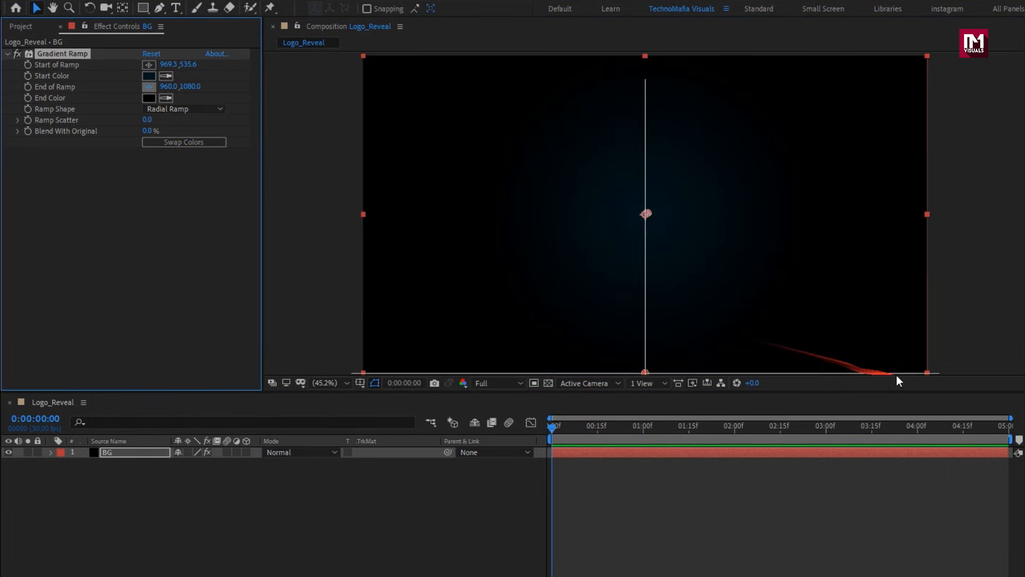
left_click(927, 367)
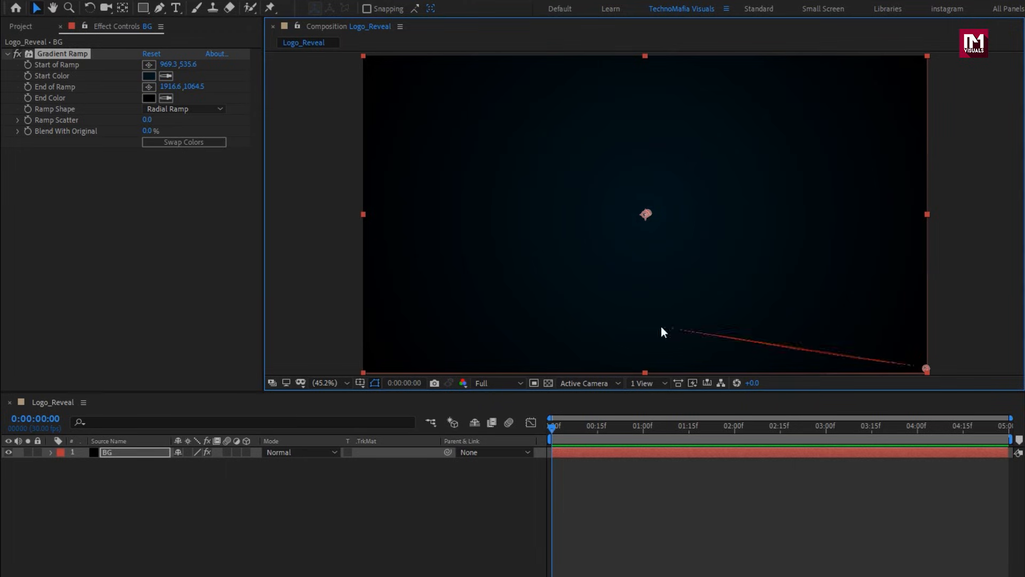
left_click(146, 119)
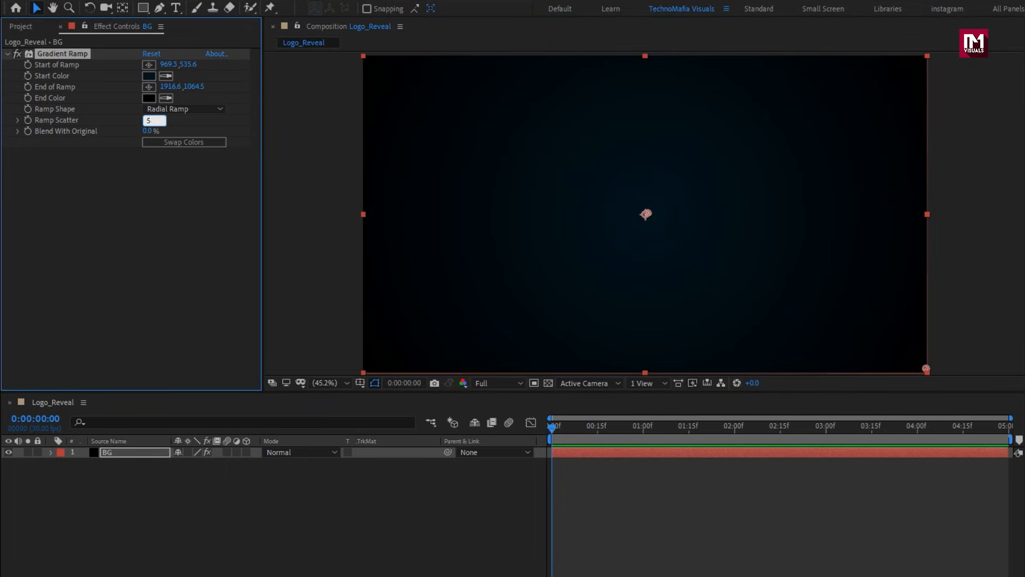
key("Return")
left_click(194, 498)
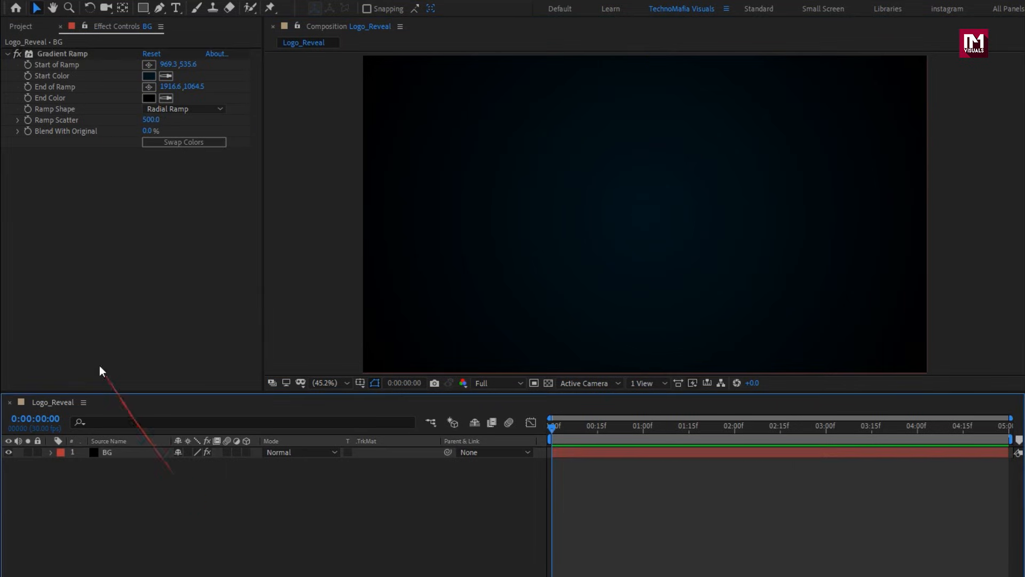
Add Harry Potter.png to the composition above BG and scale it down to a small centered logo.
left_click(21, 30)
left_click_drag(49, 145, 199, 464)
key("s")
left_click(51, 452)
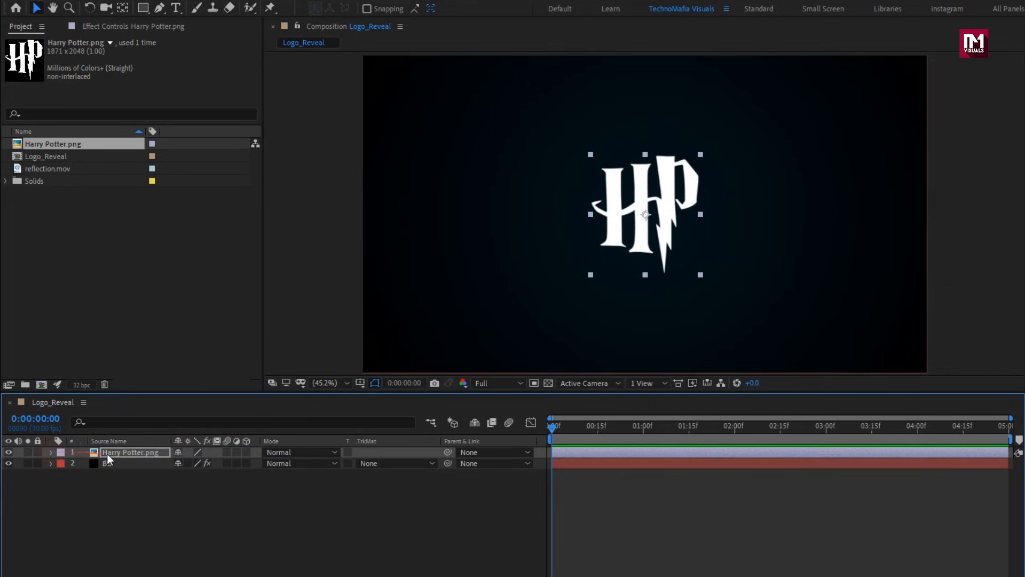
Pre-compose the Harry Potter.png layer as Logo, moving all attributes into the new composition.
right_click(112, 454)
left_click(133, 395)
type("Logo")
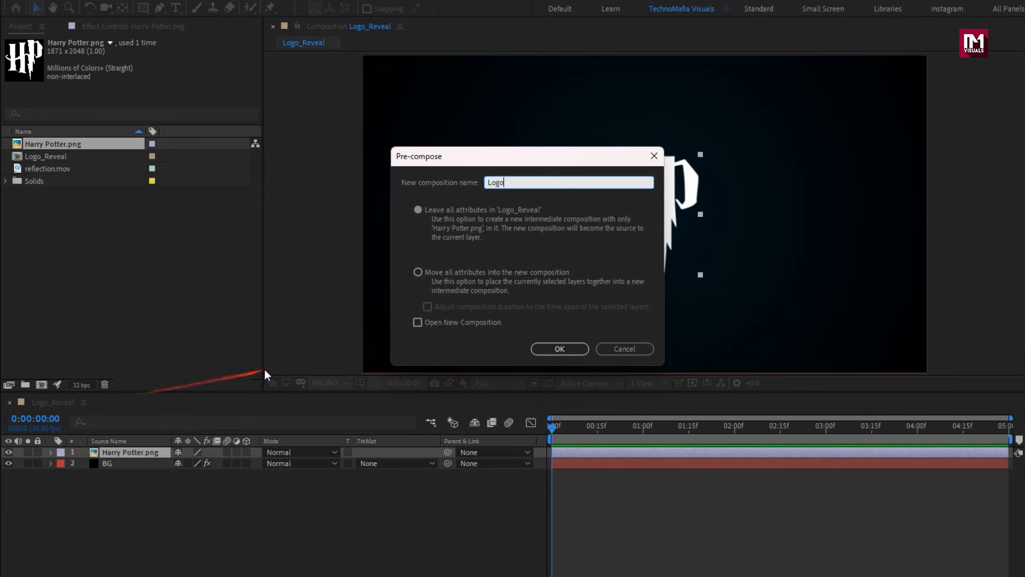
left_click(414, 274)
left_click(540, 349)
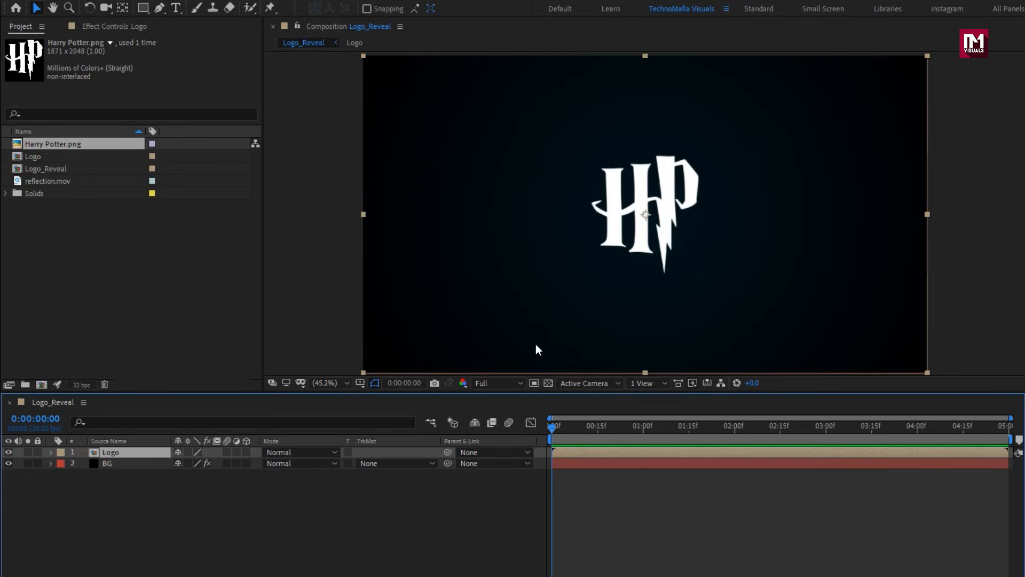
Add reflection.mov between the Logo and BG layers and slide the clip earlier so its sweep starts near the first frame.
left_click(59, 182)
left_click_drag(59, 182, 163, 456)
left_click_drag(553, 429, 632, 431)
mouse_move(554, 466)
left_mouse_down()
mouse_move(627, 466)
mouse_move(554, 468)
left_mouse_up()
left_click(553, 426)
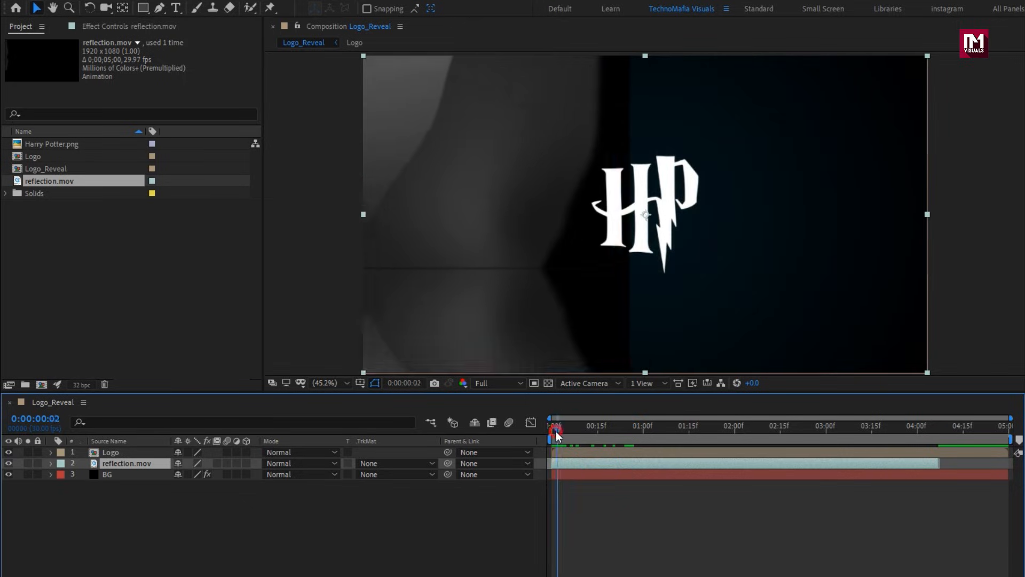
Use the Logo layer as an Alpha track matte for reflection.mov and shift the clip slightly later in time.
left_click(366, 463)
left_click(406, 498)
mouse_move(560, 465)
left_mouse_down()
mouse_move(546, 470)
mouse_move(572, 465)
left_mouse_up()
left_click(560, 464)
left_click_drag(553, 426, 596, 444)
Apply CC Glass to the reflection.mov layer and use the Logo layer as its bump map.
left_click(149, 467)
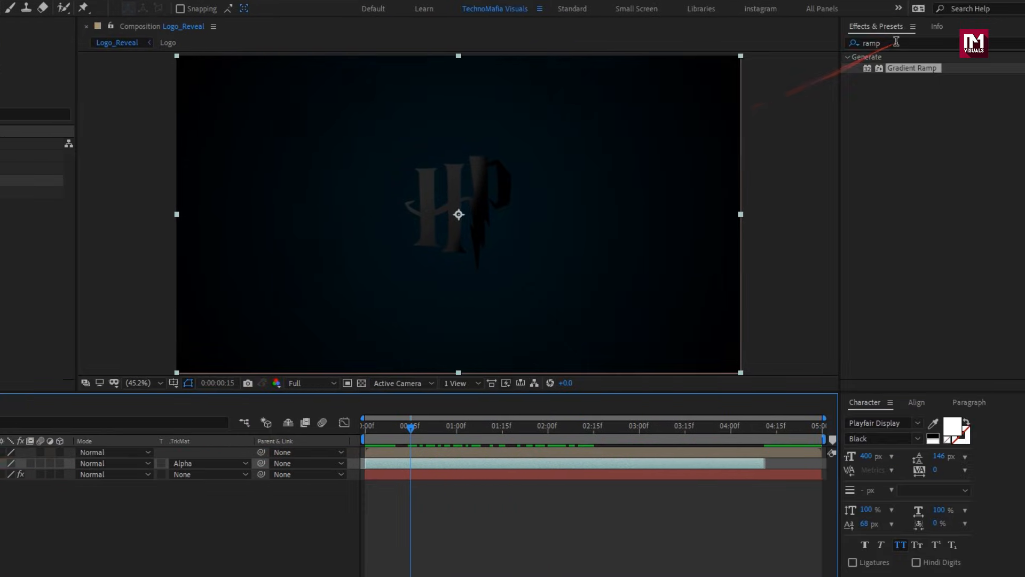
left_click_drag(895, 42, 838, 54)
type("cc gl")
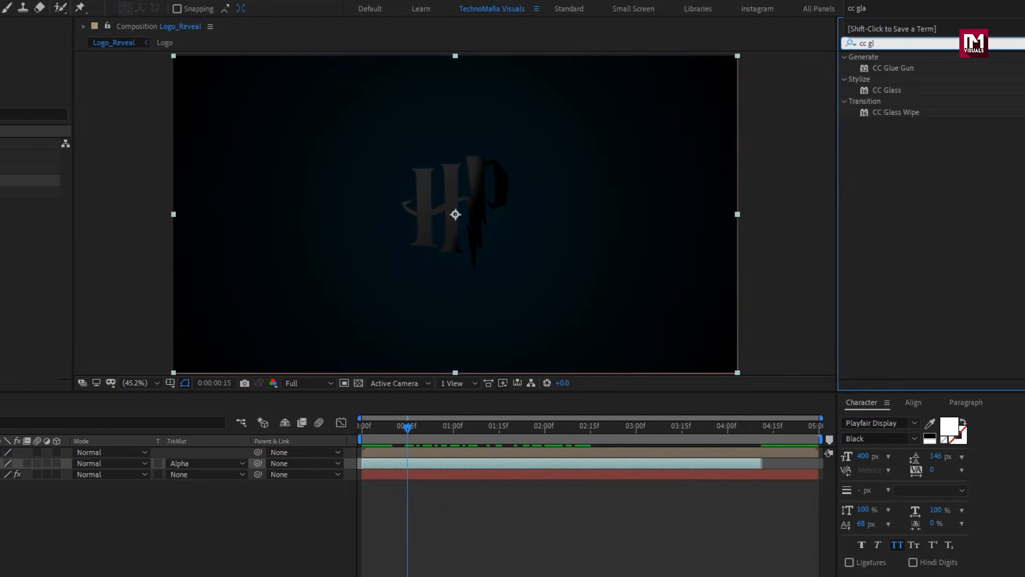
double_click(888, 91)
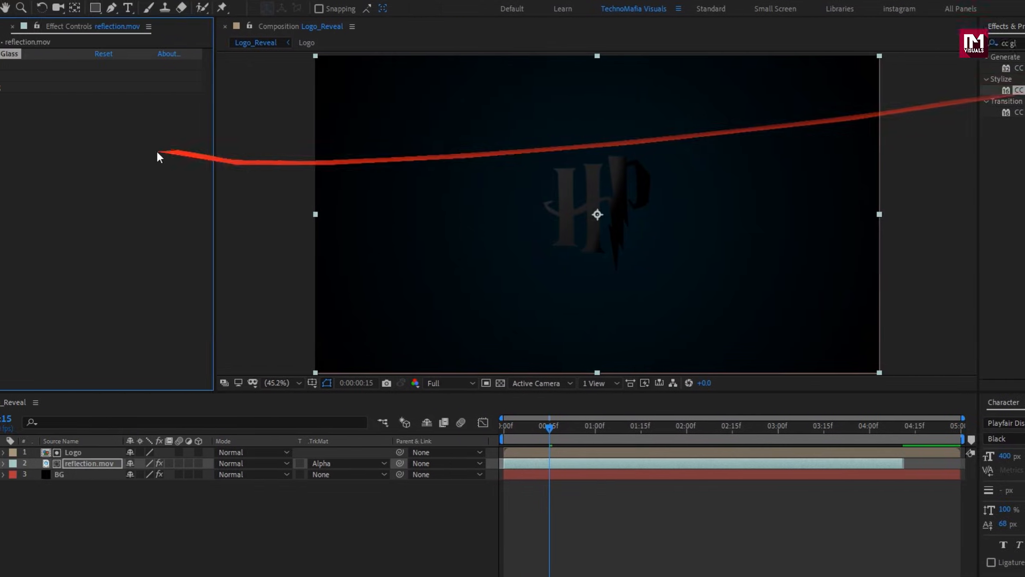
left_click(18, 65)
left_click(146, 75)
left_click(180, 110)
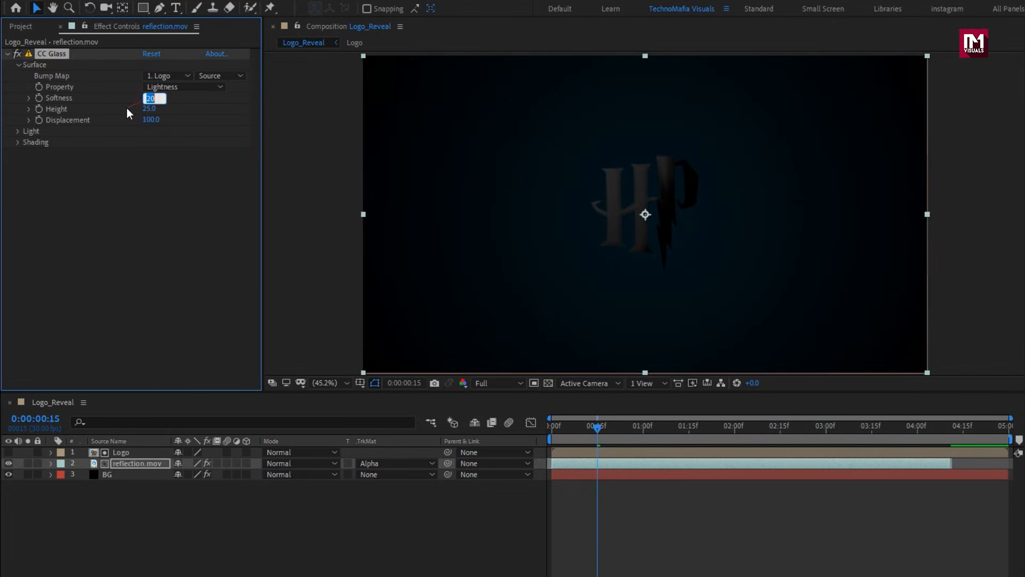
Set the CC Glass surface to Softness 40, Height 50 and Displacement -250.
type("40")
key("Return")
left_click(148, 109)
key("Return")
left_click(149, 120)
type("-250")
key("Return")
Adjust the CC Glass light settings with a value of 80 and collapse the effect.
left_click(19, 131)
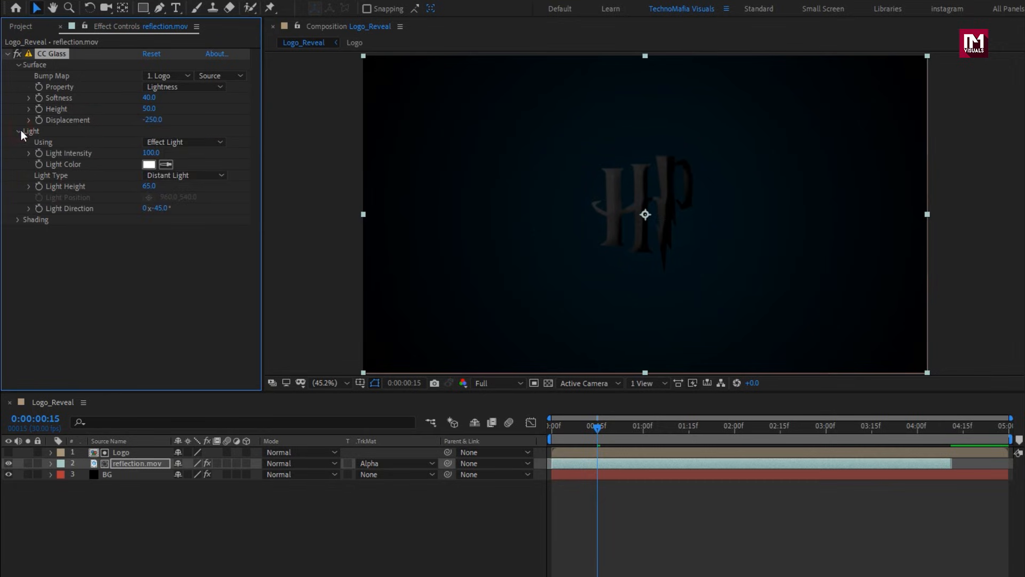
left_click(146, 188)
key("shift+Tab")
type("80")
key("Return")
left_click(7, 54)
Apply CC Blobbylize to reflection.mov and choose the Logo layer as its blob layer.
left_click(876, 43)
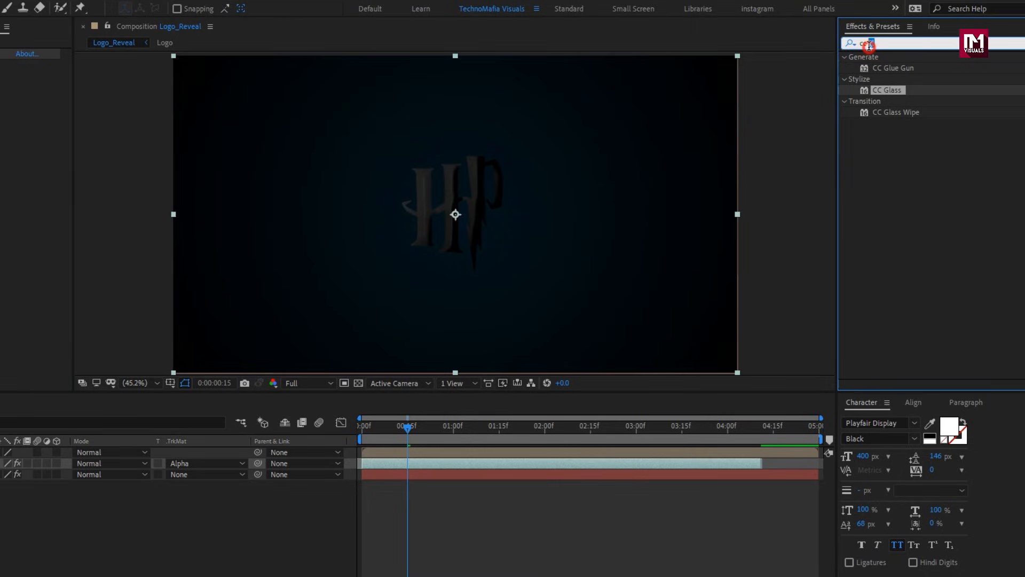
type("bl")
left_click_drag(879, 66, 252, 160)
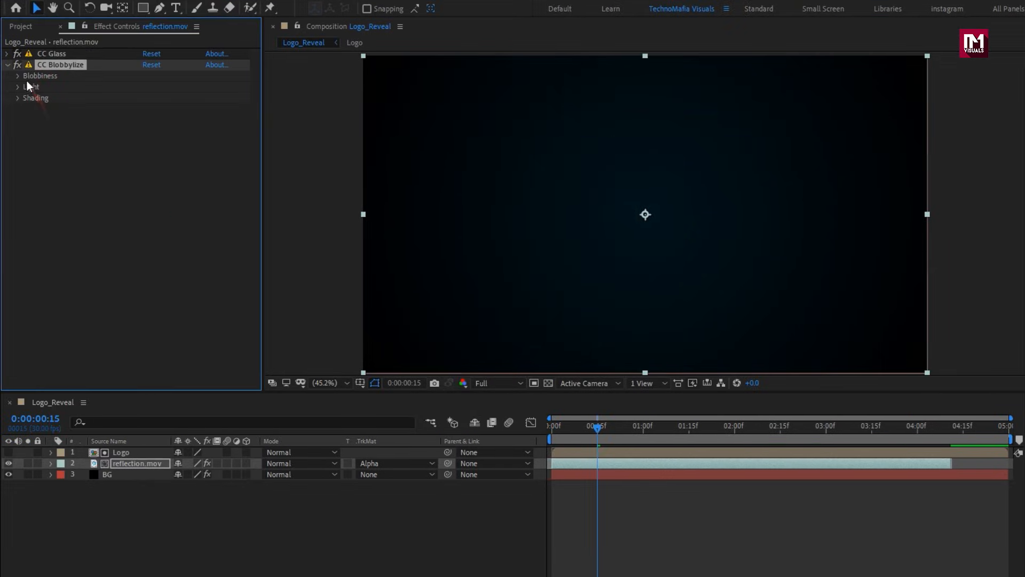
left_click(26, 78)
left_click(169, 87)
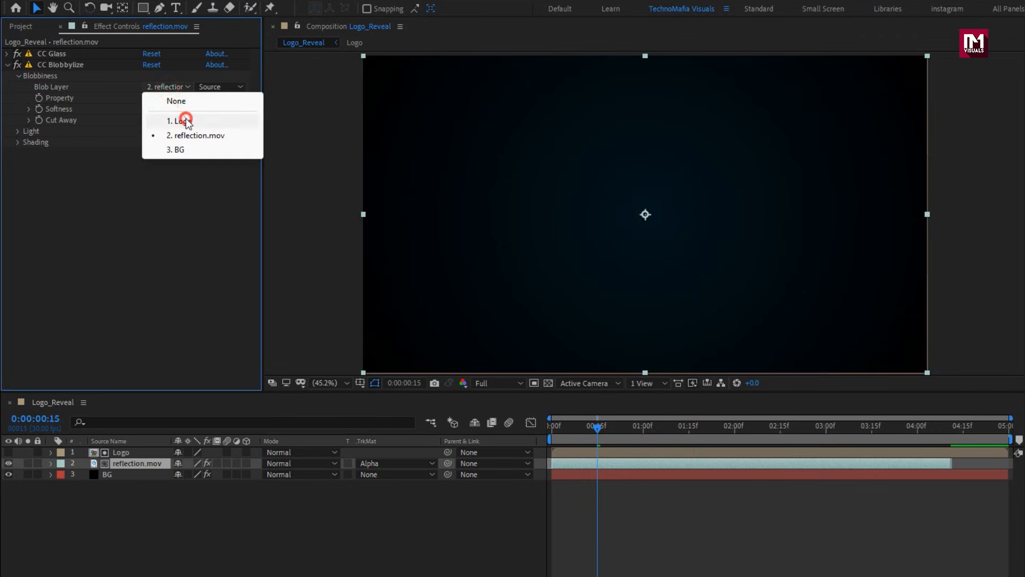
left_click(184, 120)
Set CC Blobbylize Softness to 18 and Cut Away to 5, and check the logo's look up to about 0:00:01:22.
left_click(150, 110)
type("18")
key("Return")
left_click(144, 120)
type("5")
key("Return")
left_click(645, 427)
left_click_drag(646, 430, 710, 428)
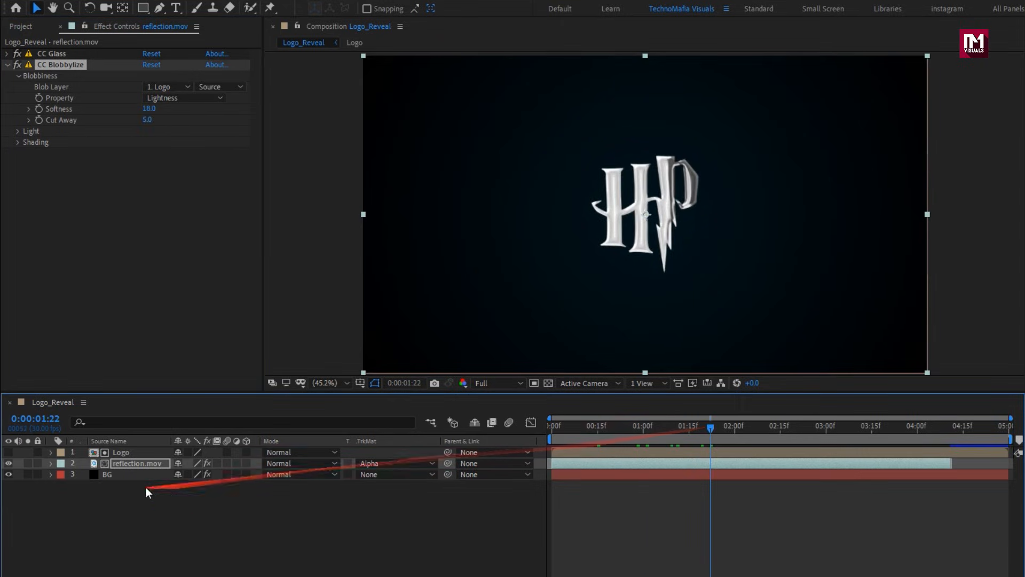
Pre-compose the Logo and reflection.mov layers together as Glossy_logo.
left_click(121, 463)
right_click(119, 451)
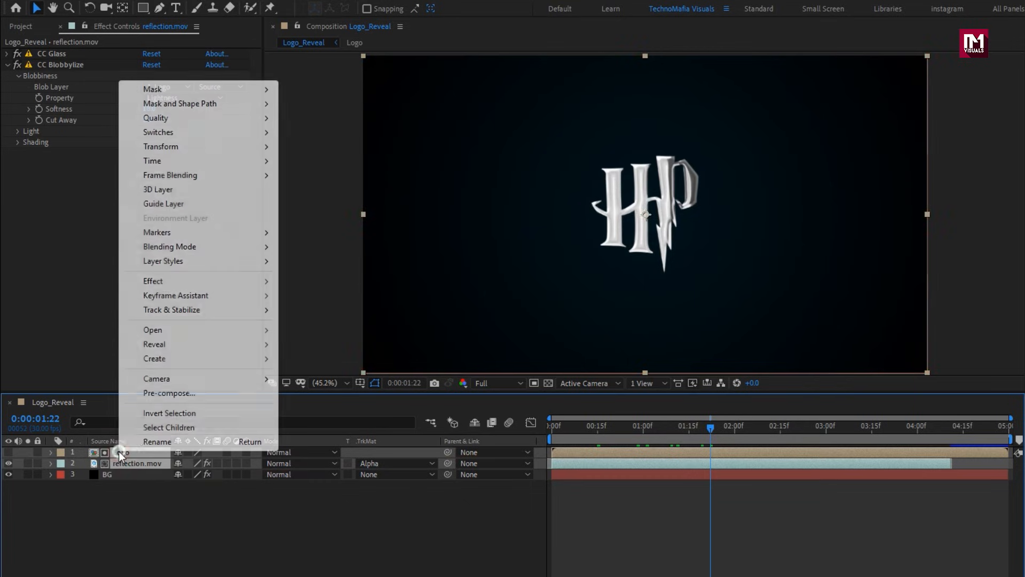
left_click(160, 393)
type("Glossy")
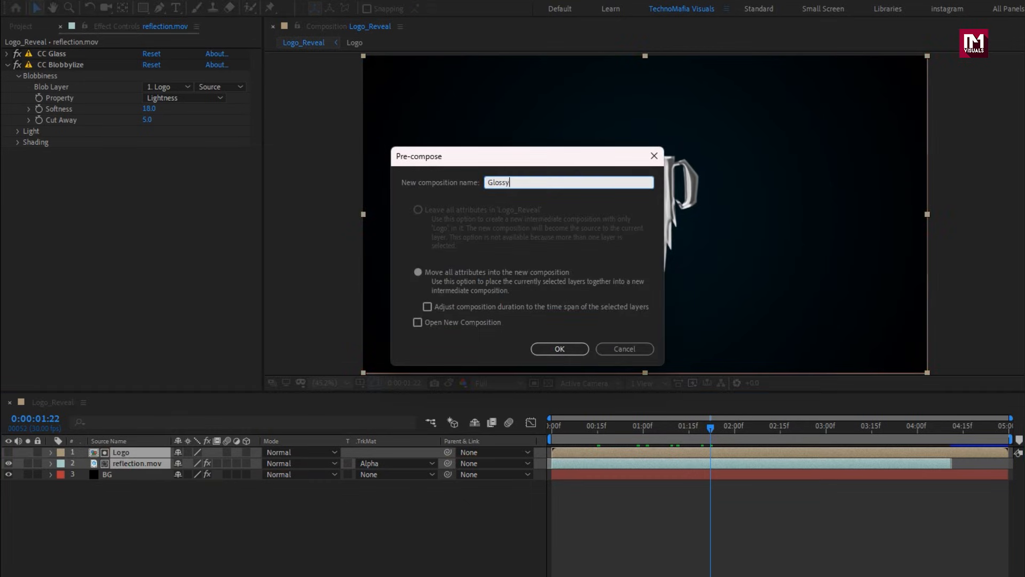
type("_logo")
left_click(558, 349)
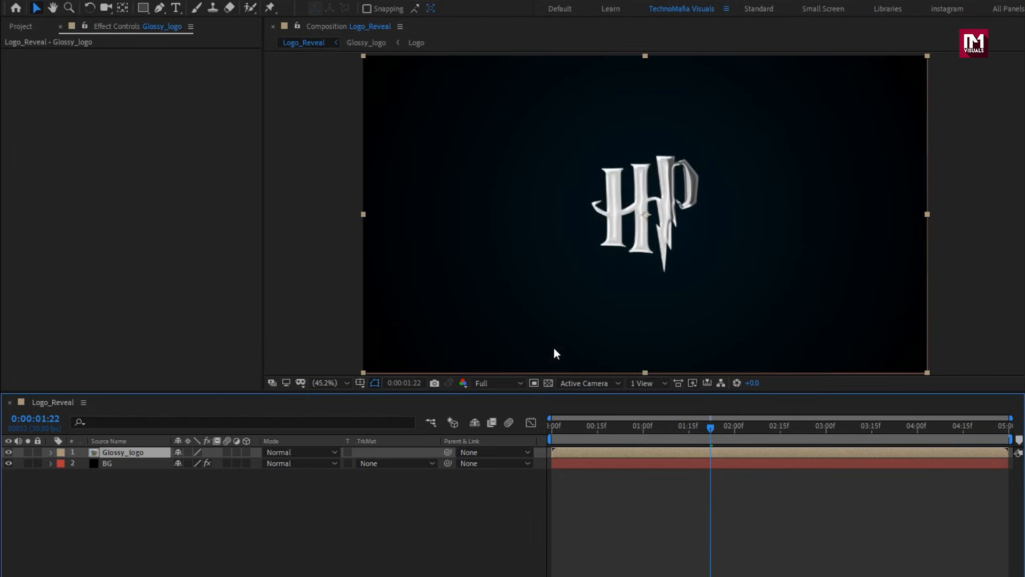
Set the Glossy_logo layer's blending mode to Classic Color Dodge and duplicate the layer.
left_click(278, 452)
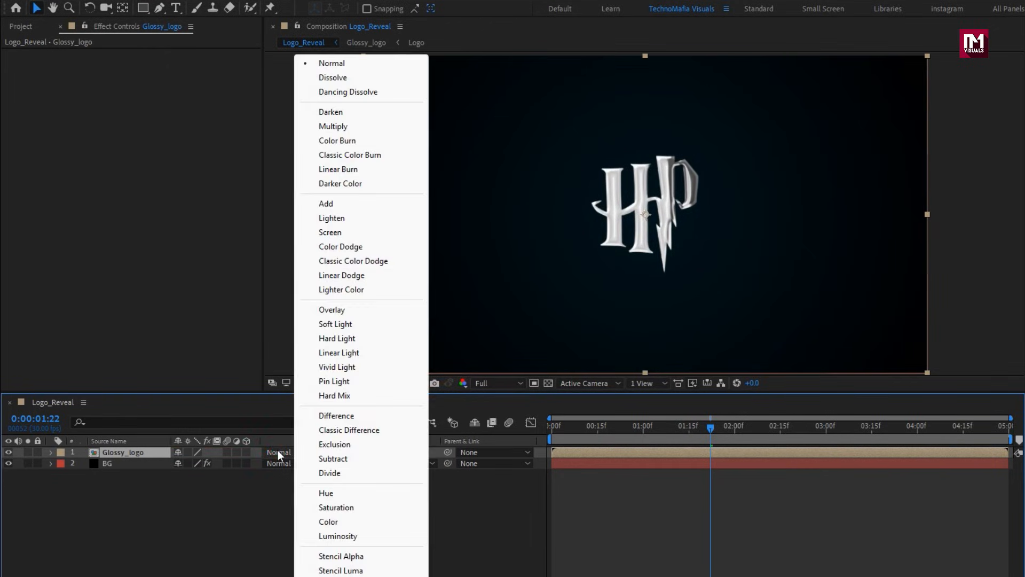
left_click(324, 262)
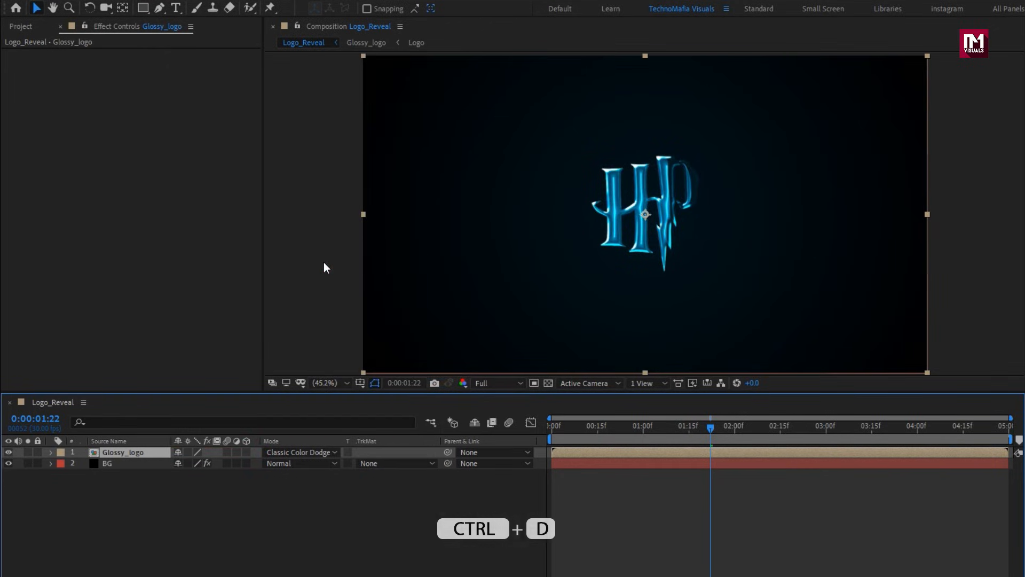
left_click(154, 454)
key("ctrl+d")
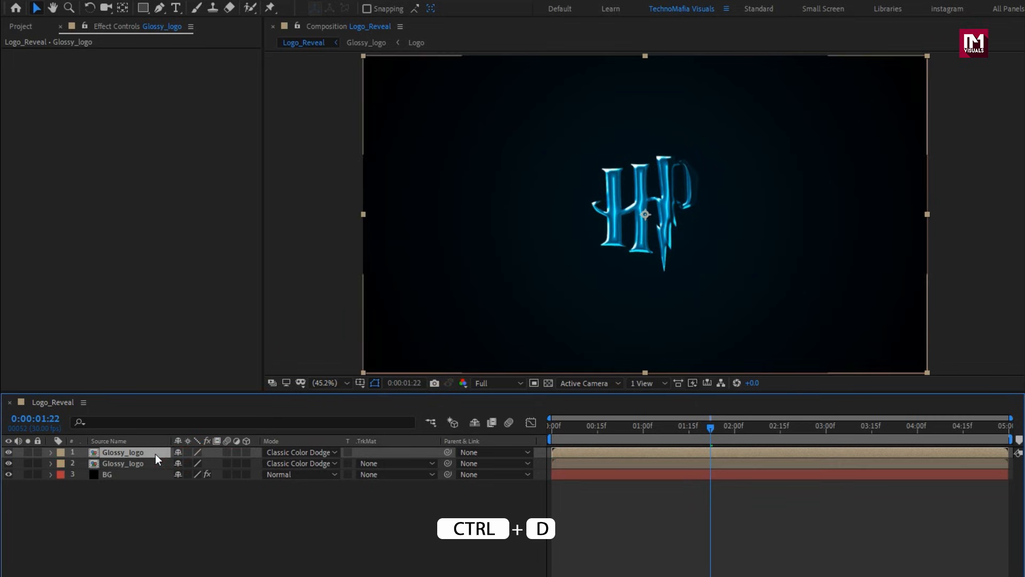
Set the upper Glossy_logo layer's blending mode to Linear Dodge and apply the Stylize Glow effect to it.
left_click(278, 452)
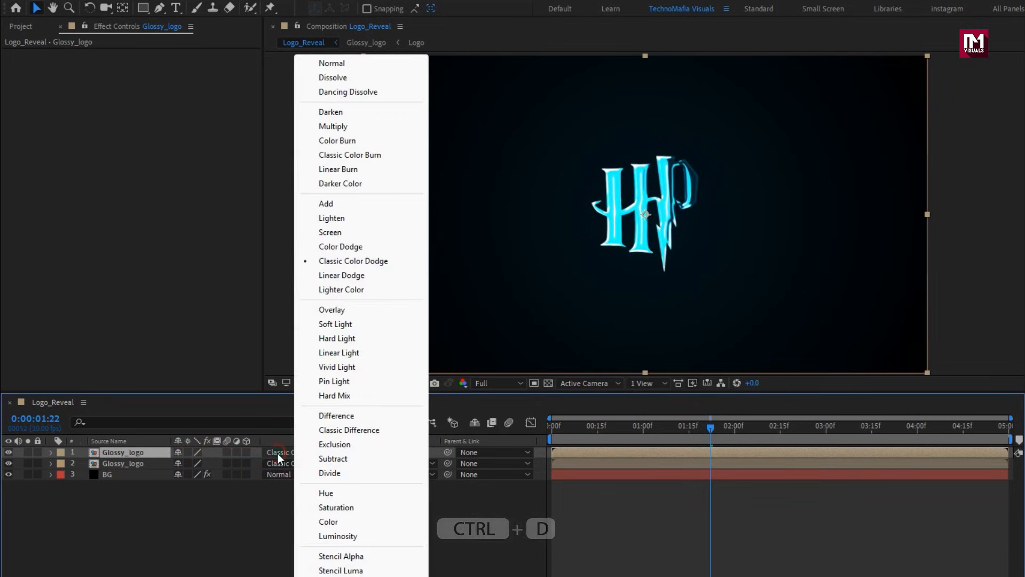
left_click(342, 275)
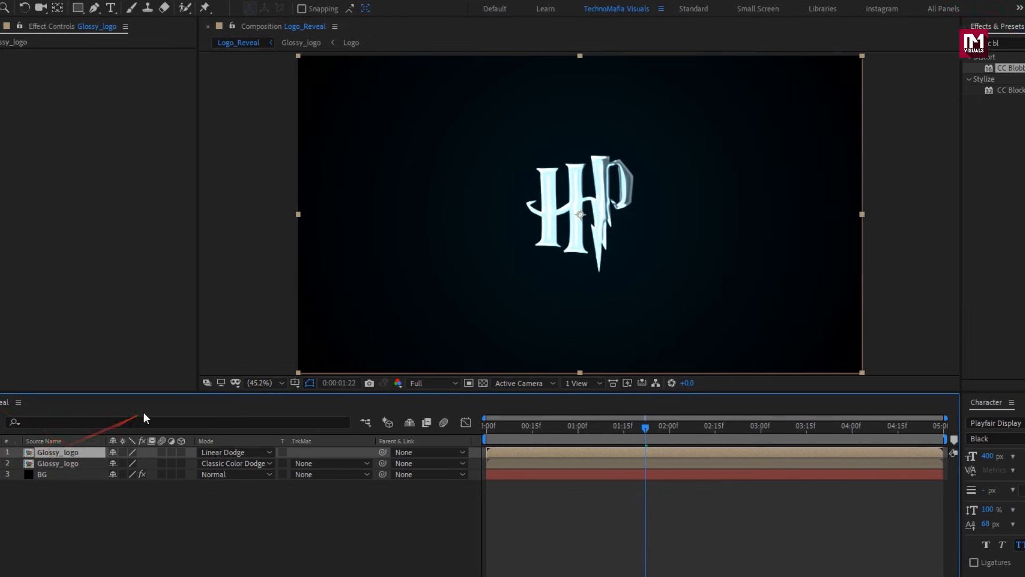
left_click_drag(902, 43, 837, 47)
type("glow")
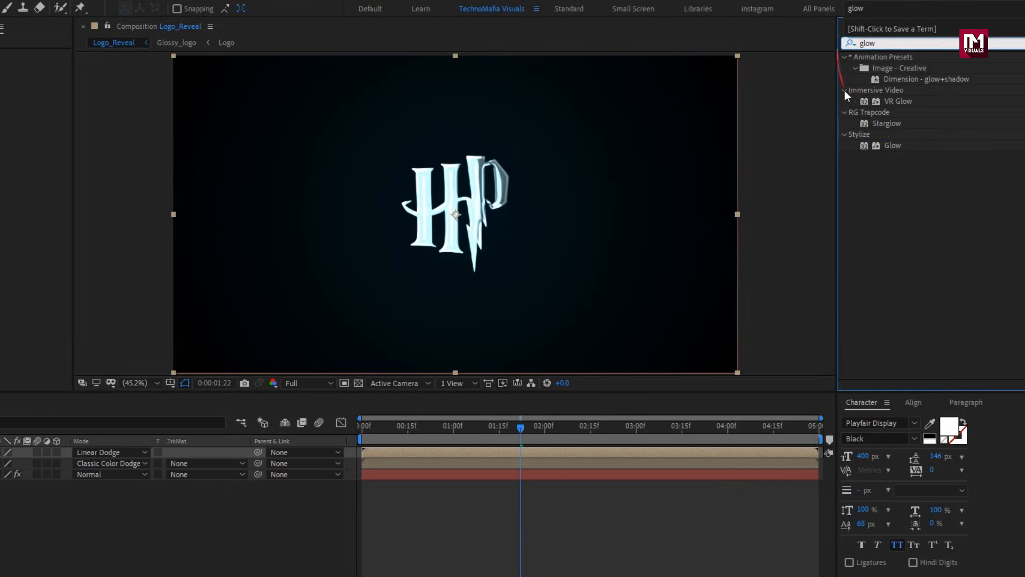
double_click(893, 147)
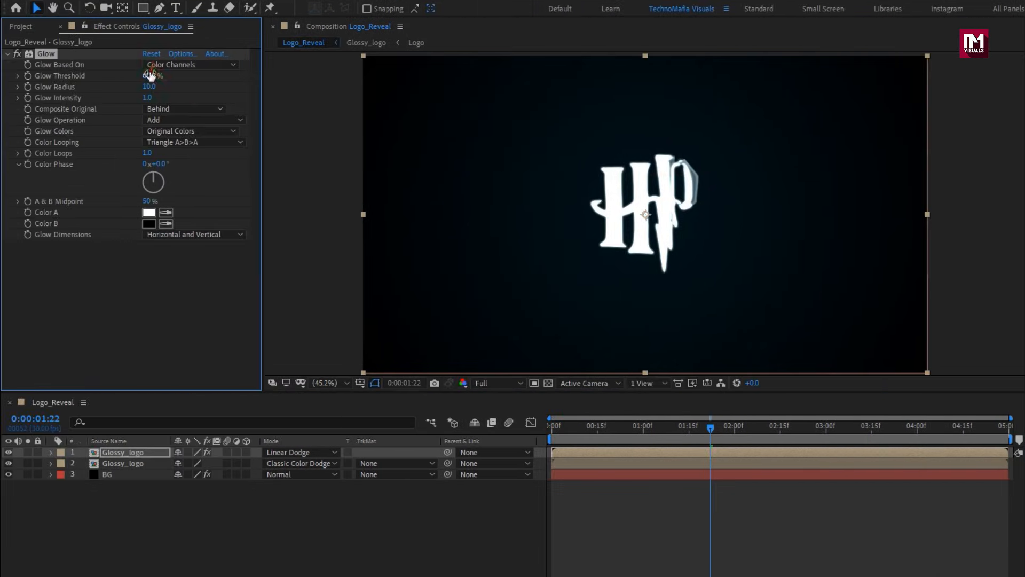
Set the Glow Threshold to 100%, Glow Radius to 500 and Glow Intensity to 5, and collapse the effect.
type("100")
key("Return")
left_click(149, 87)
type("500")
key("Return")
left_click(147, 97)
type("5")
key("Return")
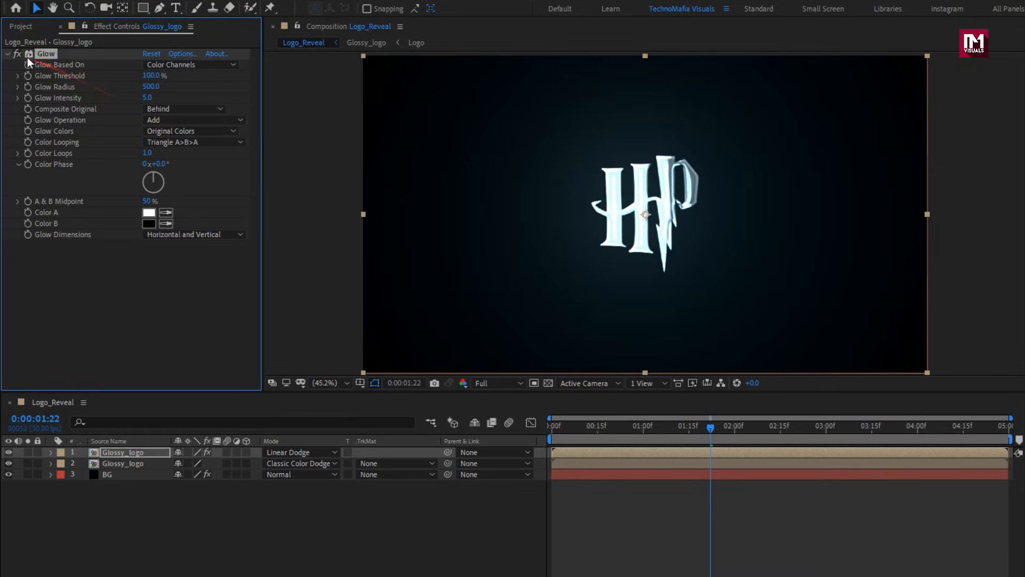
left_click(6, 55)
Apply Fast Box Blur to the upper Glossy_logo layer with Blur Radius 50, Iterations 15 and Horizontal blur dimensions.
left_click_drag(876, 45, 843, 51)
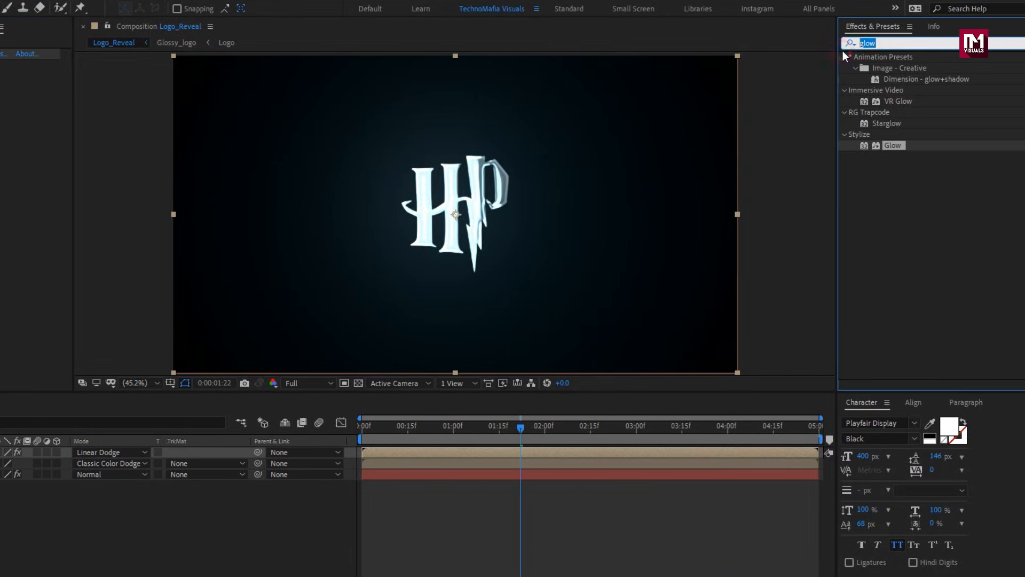
type("fast bo")
double_click(886, 70)
left_click(152, 76)
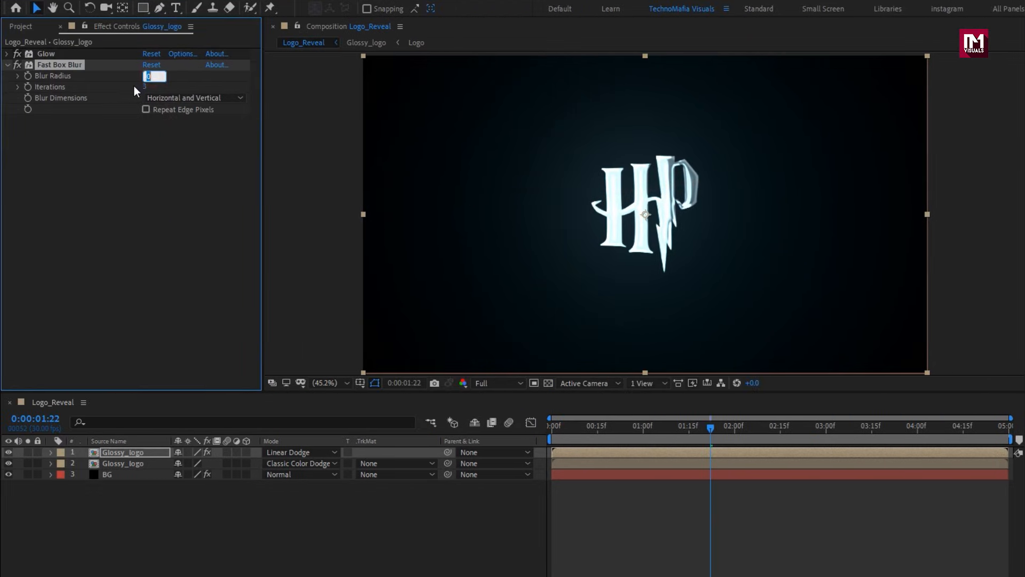
type("50")
key("Tab")
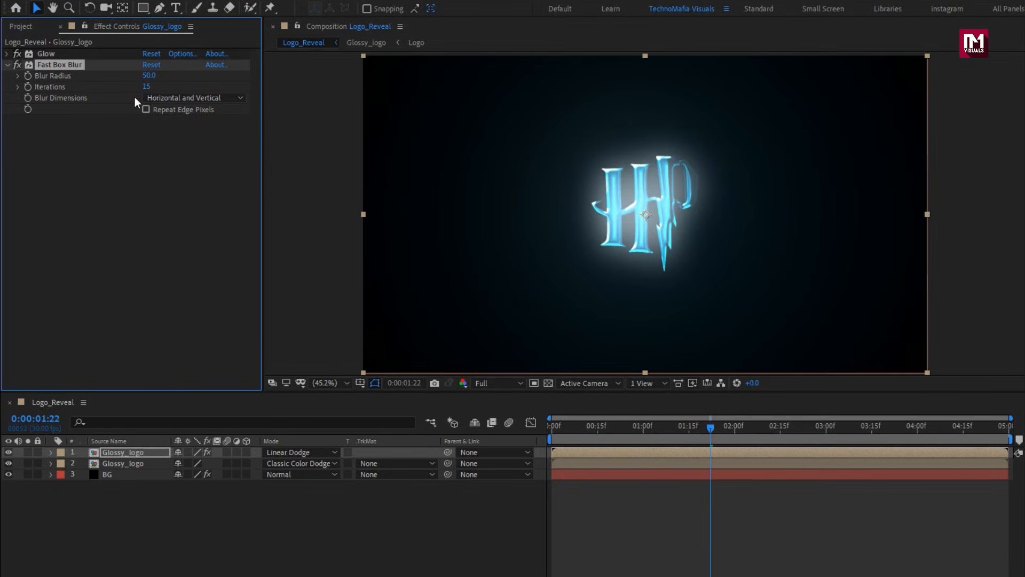
left_click(154, 98)
left_click(165, 127)
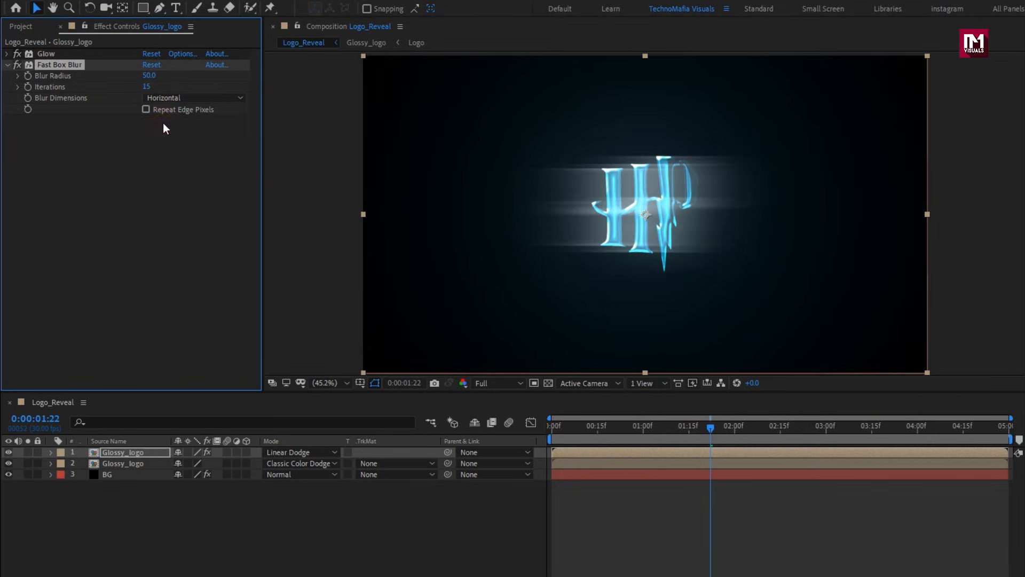
Add the Logo composition as the topmost layer of Logo_Reveal and apply the Vegas effect to it.
left_click(20, 27)
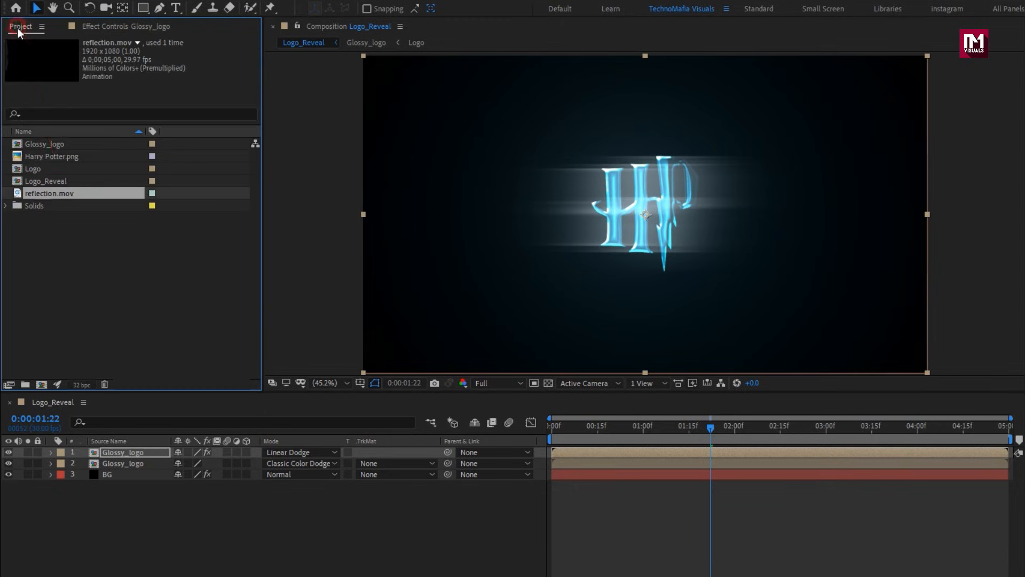
left_click(49, 170)
left_click_drag(28, 169, 130, 450)
left_click_drag(884, 43, 828, 51)
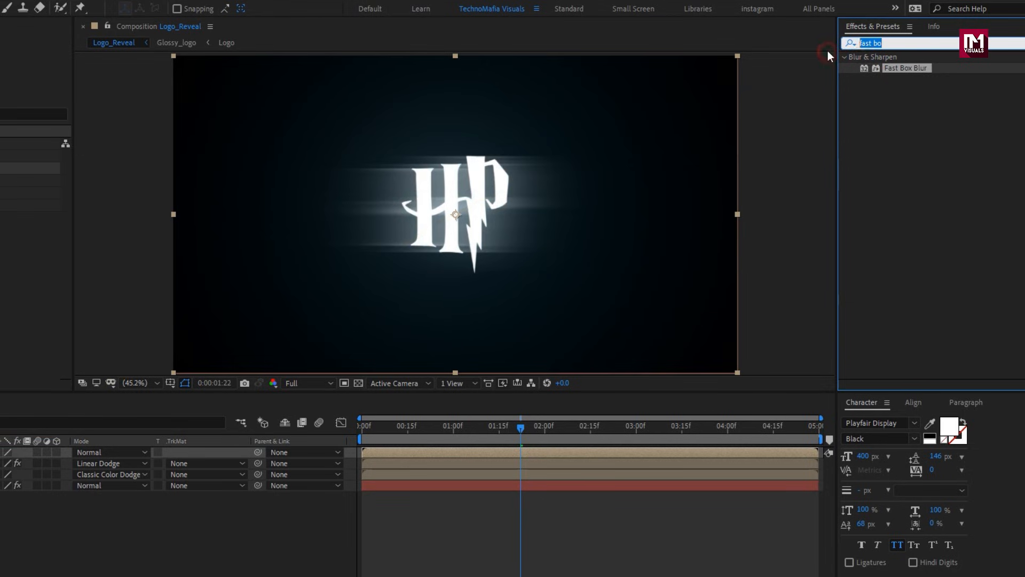
type("veg")
double_click(882, 68)
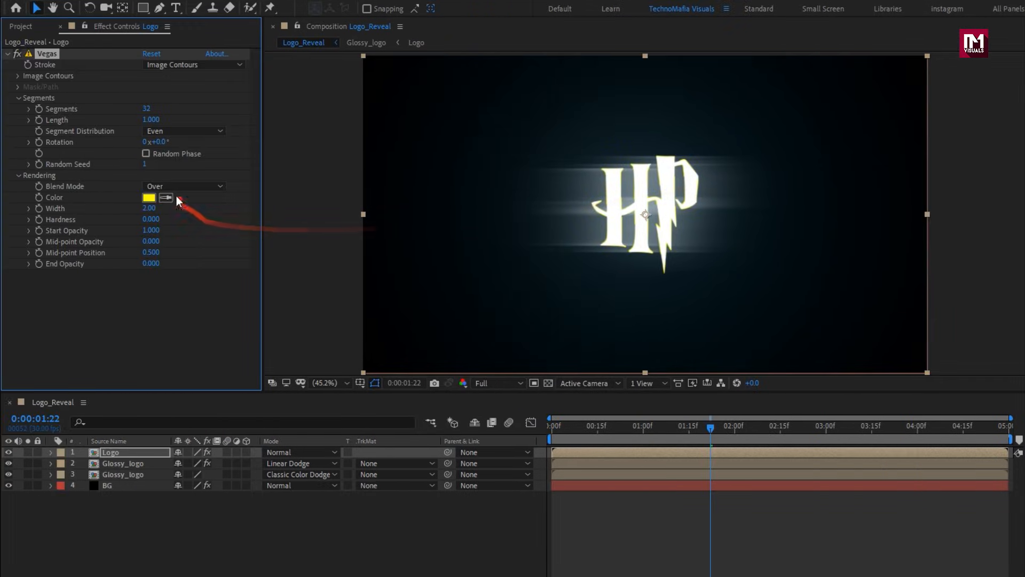
Set the Vegas rendering to Stencil blend mode with Width 7, Hardness 1 and Mid-point Opacity 1.
left_click(176, 186)
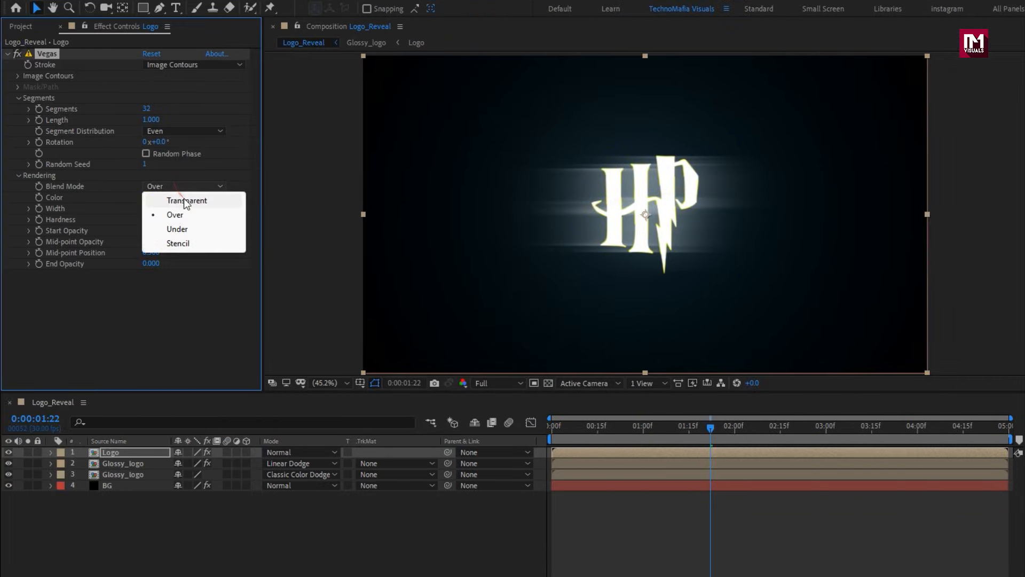
left_click(190, 244)
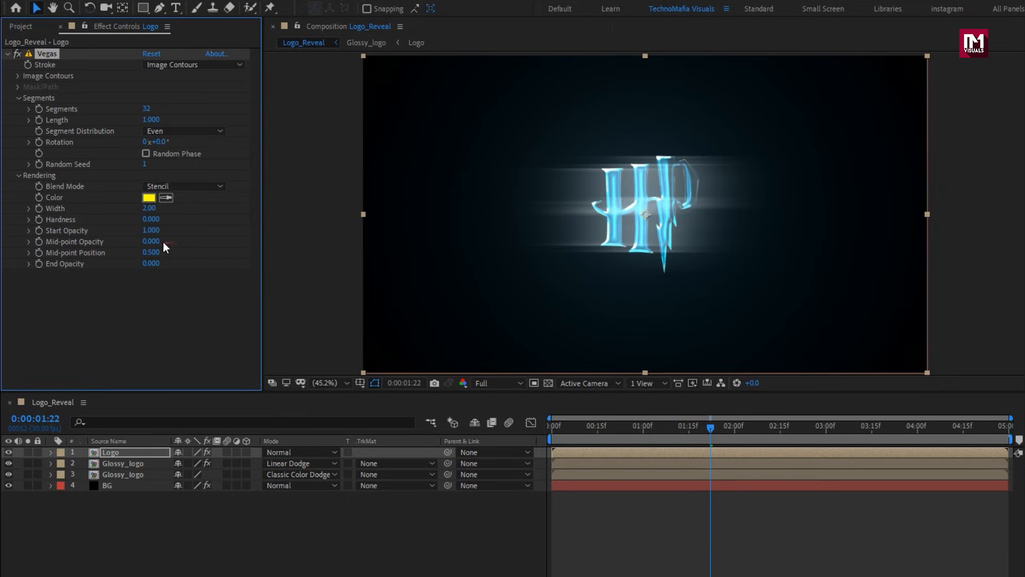
type("7")
key("Return")
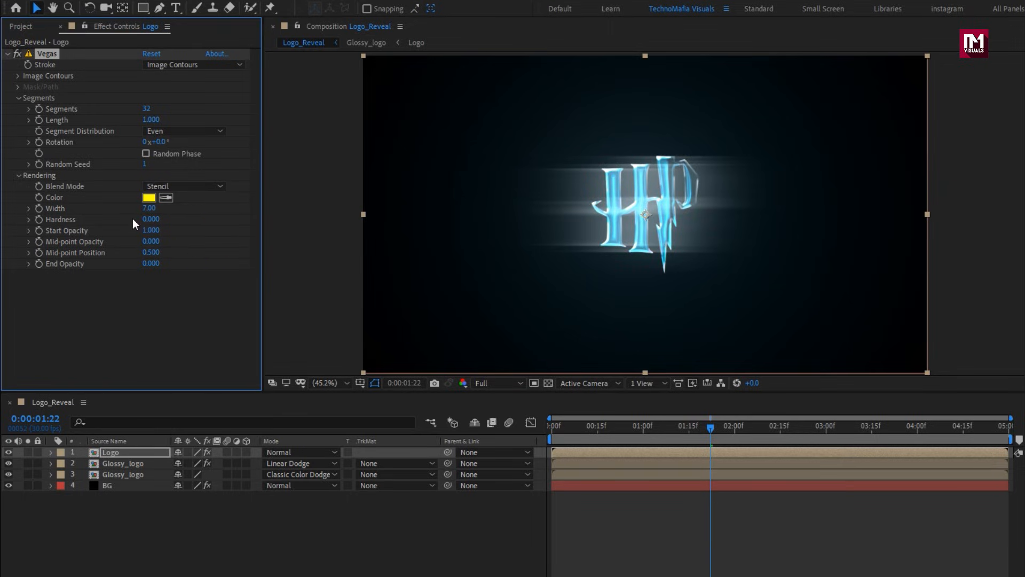
left_click(143, 220)
key("Return")
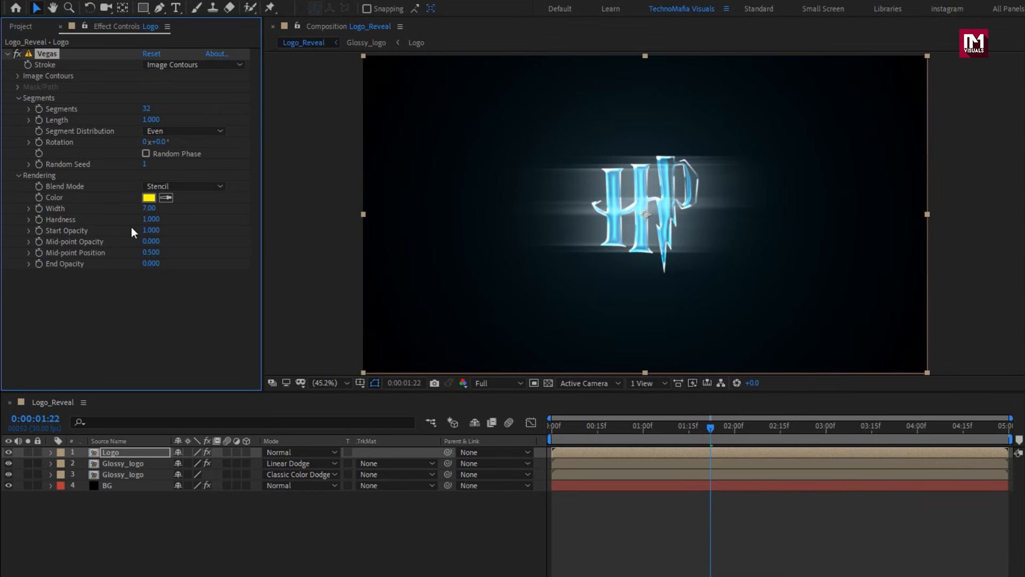
type("1")
key("Return")
Set the Vegas Segments to 1 and Random Seed to 4, and enable Random Phase.
left_click(148, 109)
type("1")
key("Return")
left_click(145, 162)
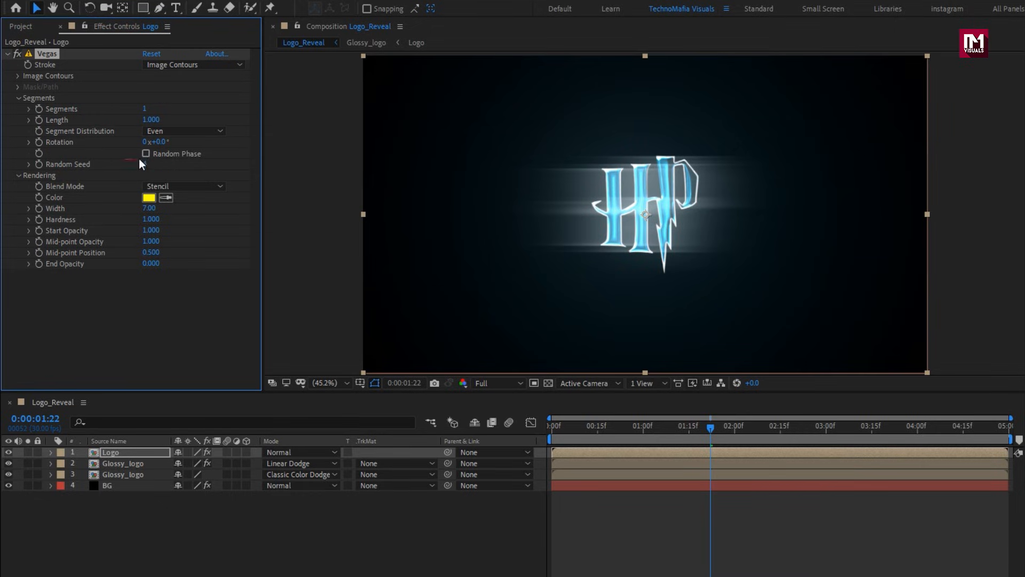
left_click(146, 154)
Keyframe the Vegas segment Length at 1 at 0:00:02:00 and 0 at 0:00:00:00.
left_click_drag(710, 435, 736, 433)
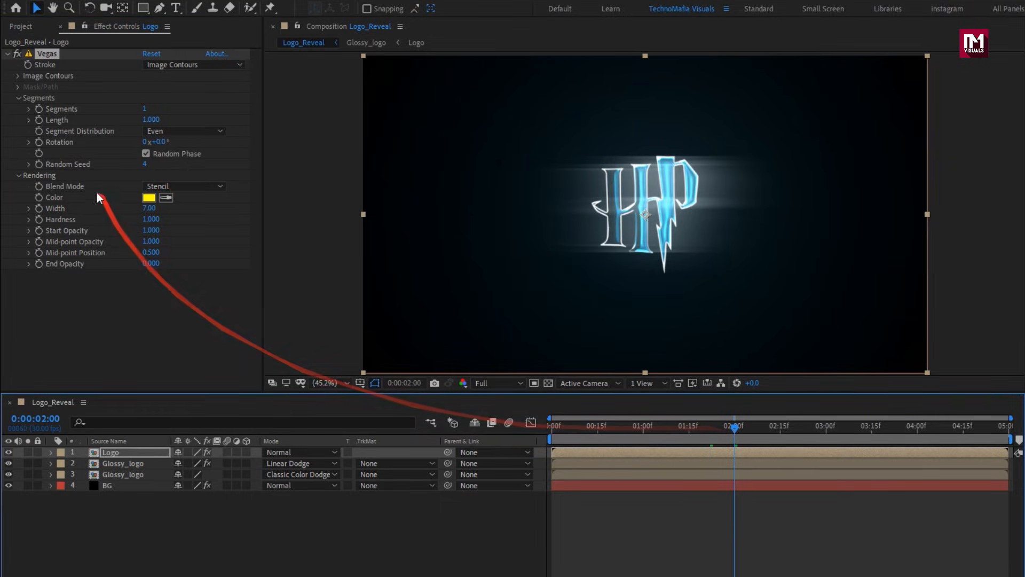
left_click(38, 120)
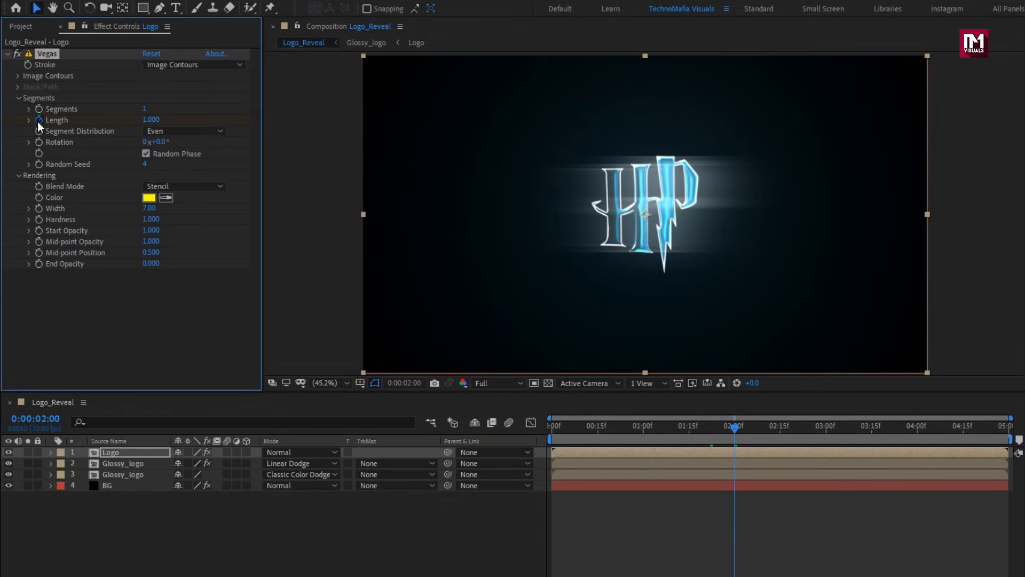
left_click(544, 431)
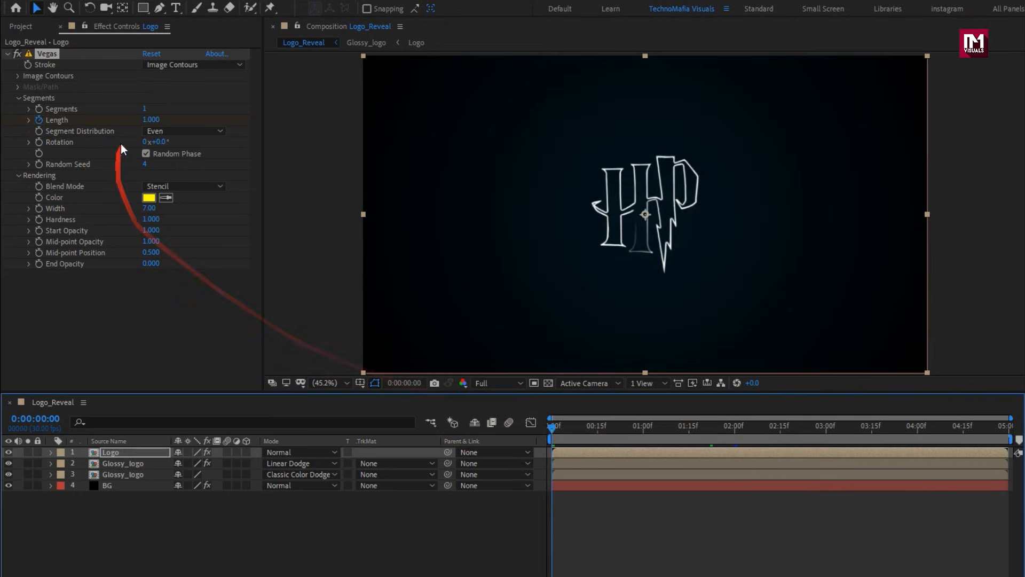
left_click(149, 120)
type("0")
key("Return")
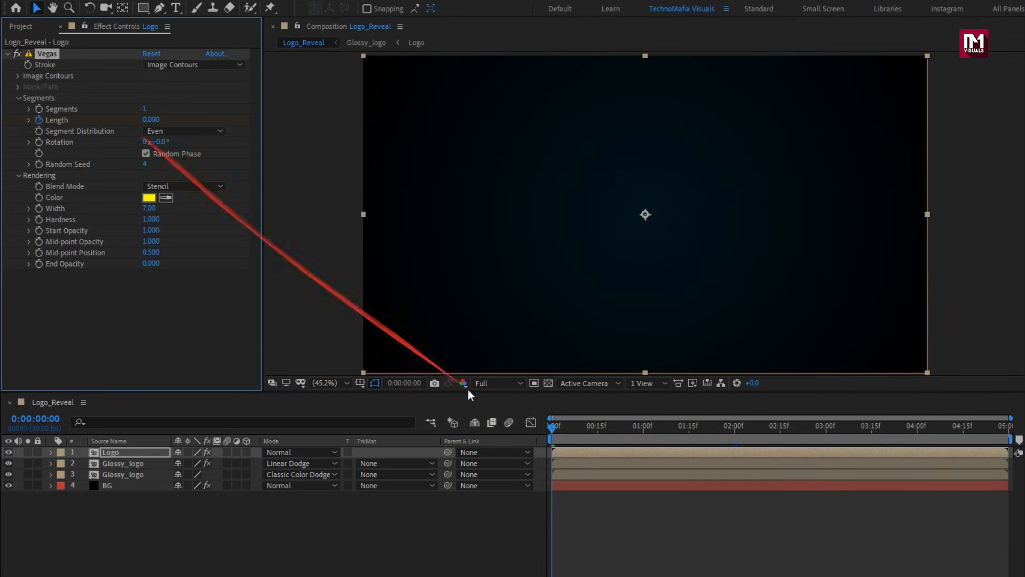
Keyframe the Vegas Rotation from 0° at 0:00:00:00 to 200° at 0:00:03:00.
mouse_move(560, 426)
left_mouse_down()
mouse_move(582, 422)
mouse_move(553, 427)
left_mouse_up()
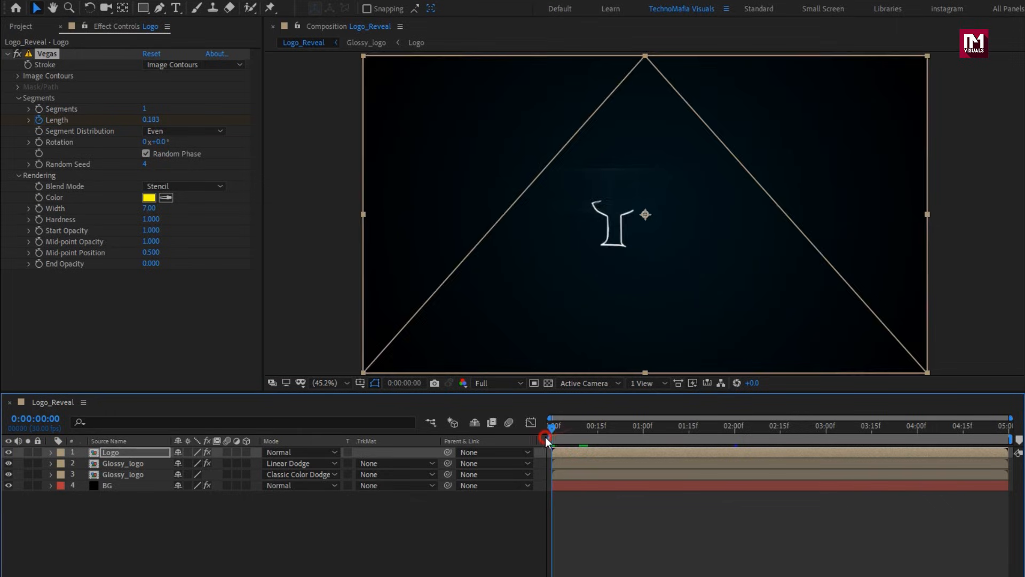
left_click(38, 143)
left_click_drag(667, 434, 829, 432)
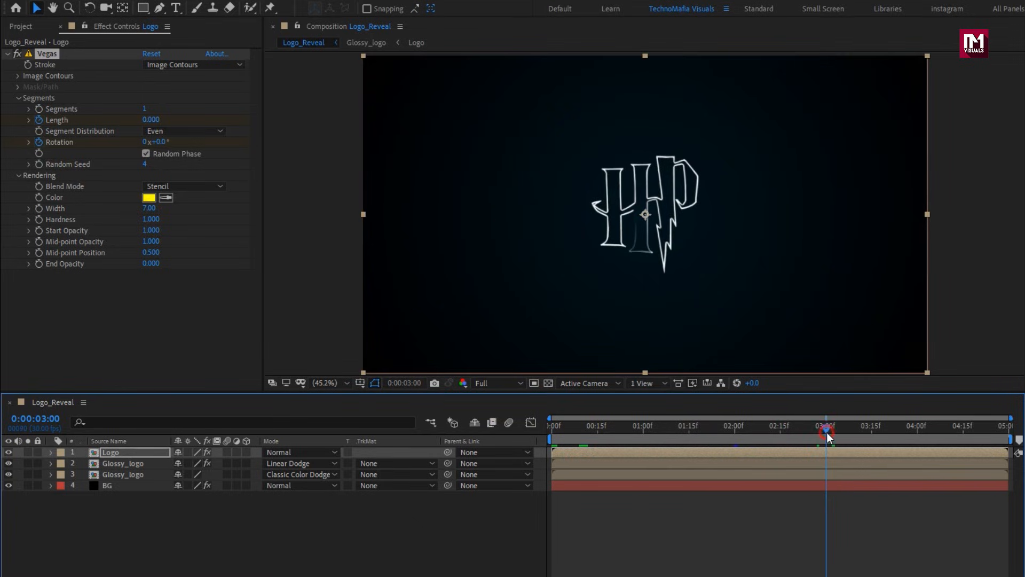
left_click(158, 142)
type("200")
key("Return")
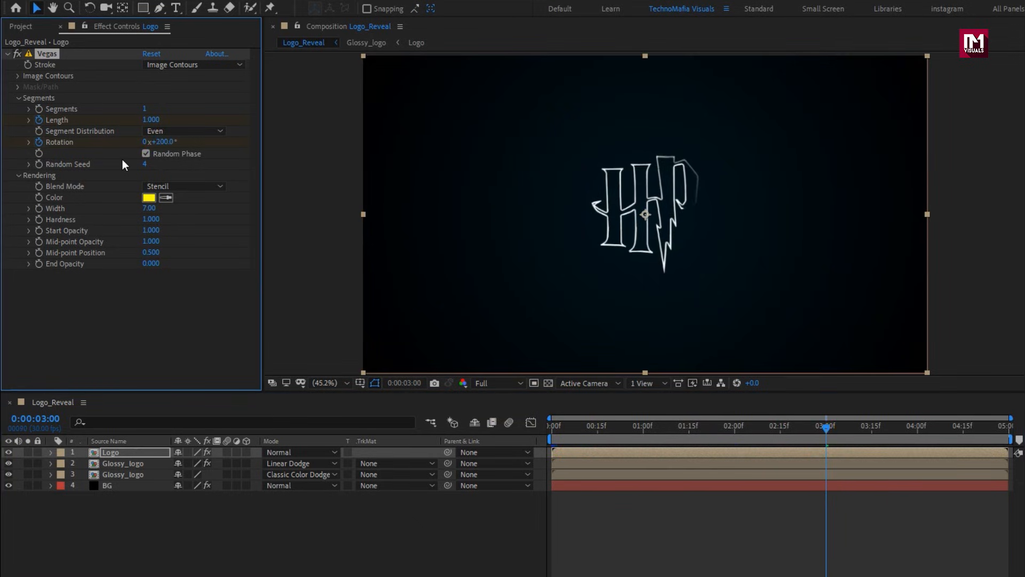
Set the Vegas Image Contours Threshold to 1 and Tolerance to 0, and collapse the effect.
left_click(18, 77)
left_click(154, 127)
type("1")
key("Return")
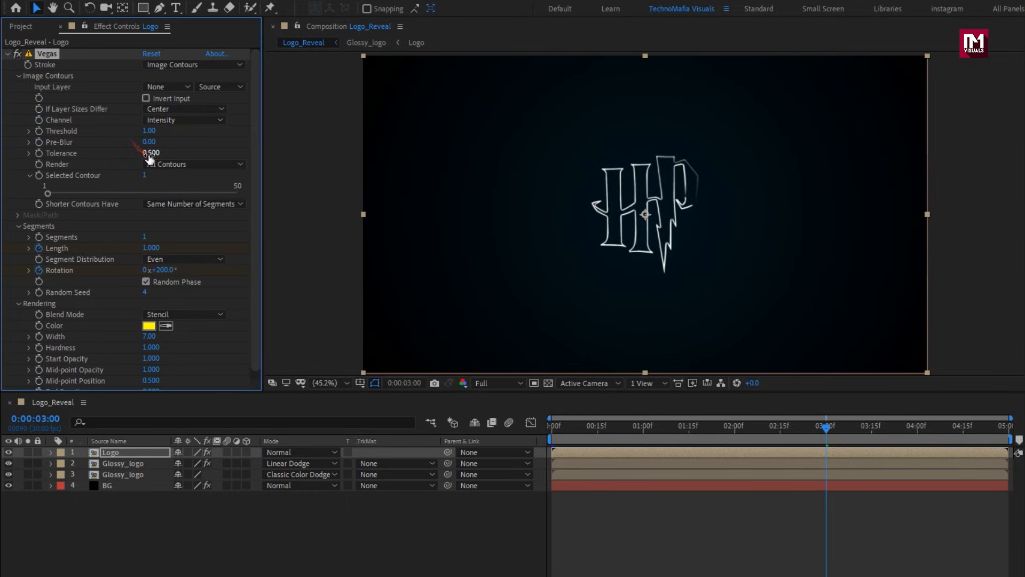
type("0")
left_click(8, 54)
Apply the Stylize Glow effect to the Logo layer with Glow Threshold 70%, Glow Radius 100 and Glow Intensity 2.
left_click_drag(568, 430, 664, 428)
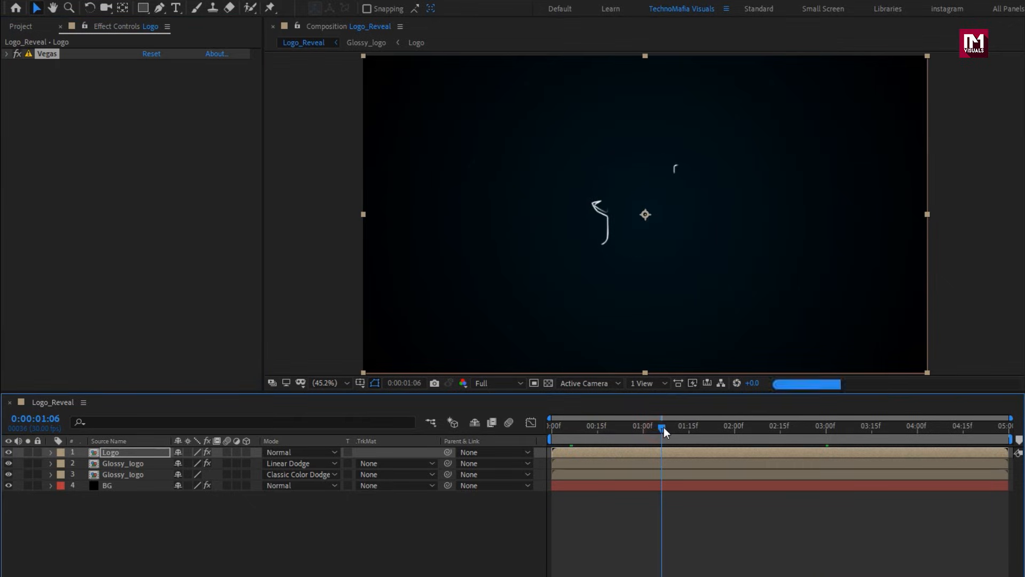
left_click(961, 42)
type("glow")
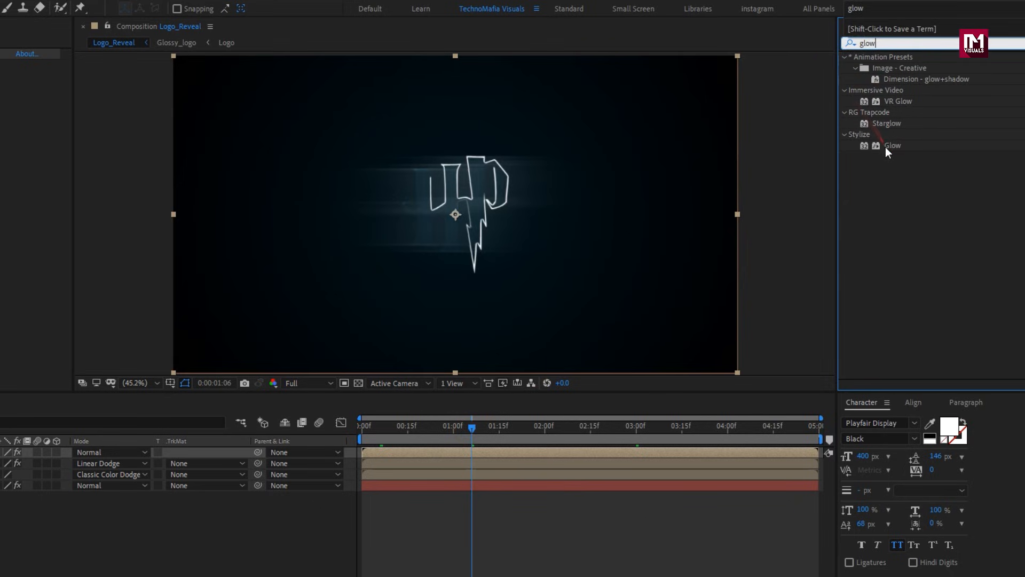
double_click(885, 146)
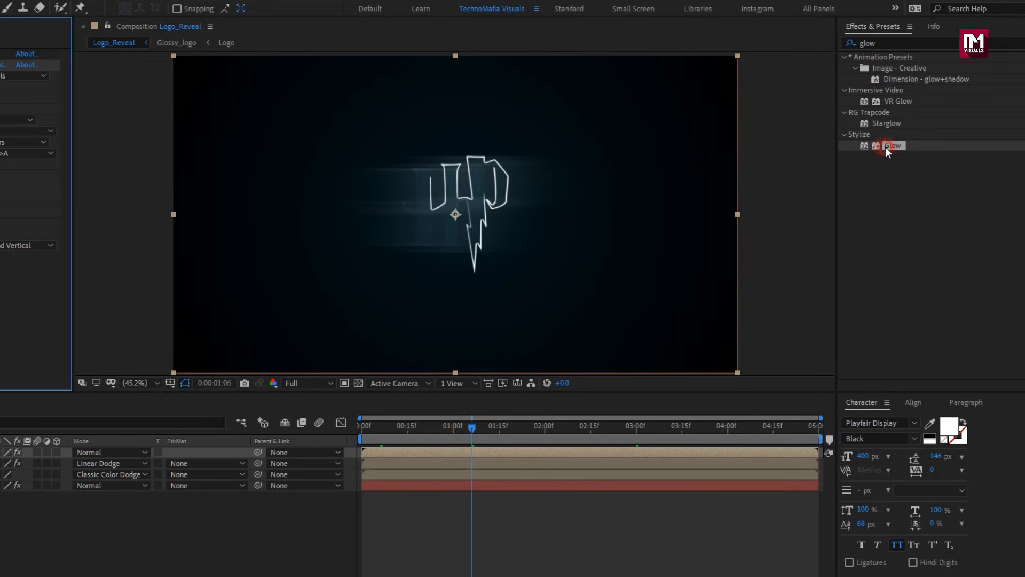
left_click(150, 87)
type("70")
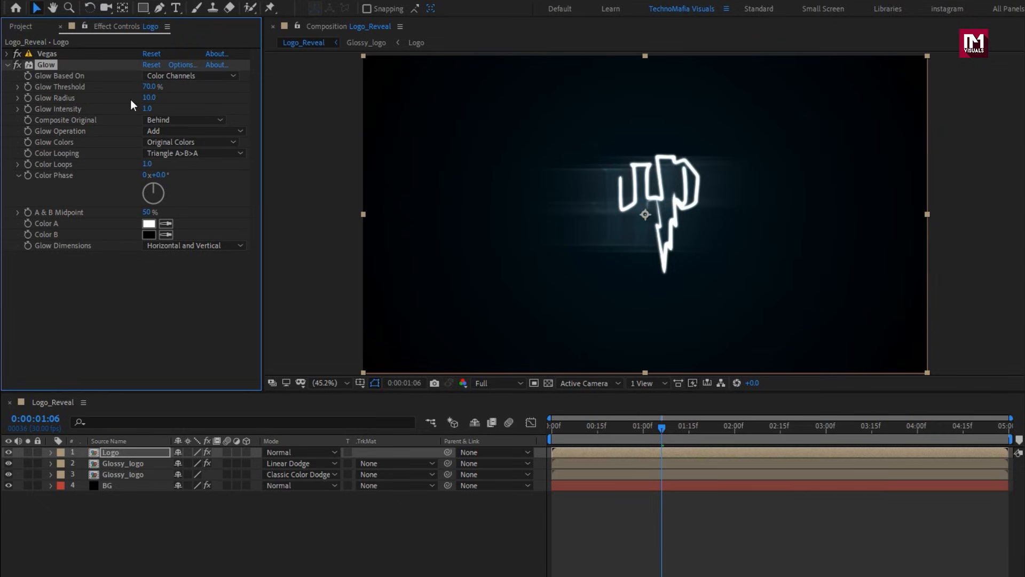
type("100")
key("Return")
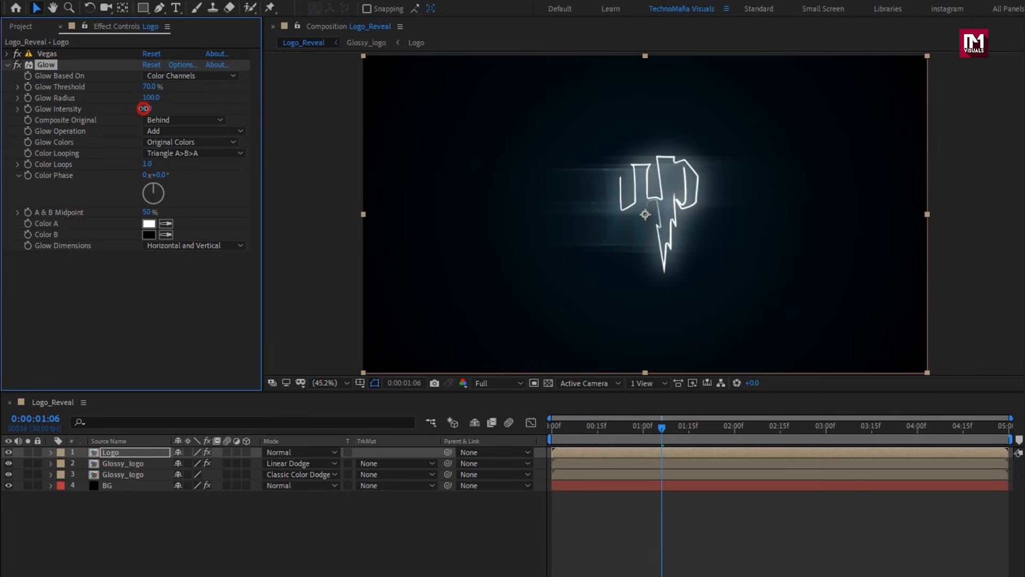
type("2")
key("Return")
Keyframe the Logo layer's Opacity from 100% at about 0:00:01:20 to 0% at 0:00:02:20.
key("t")
left_click(133, 453)
key("t")
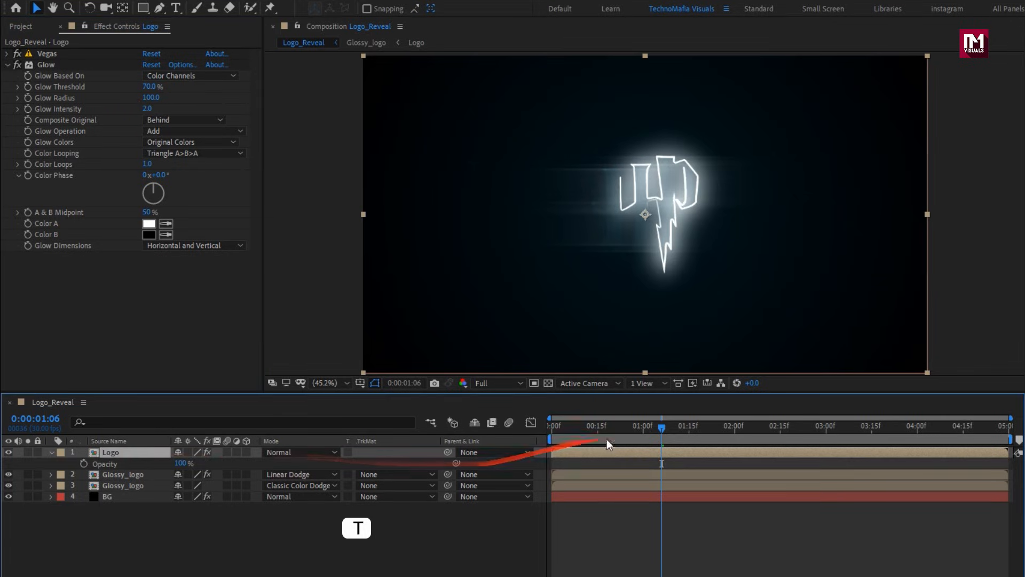
left_click_drag(661, 429, 704, 434)
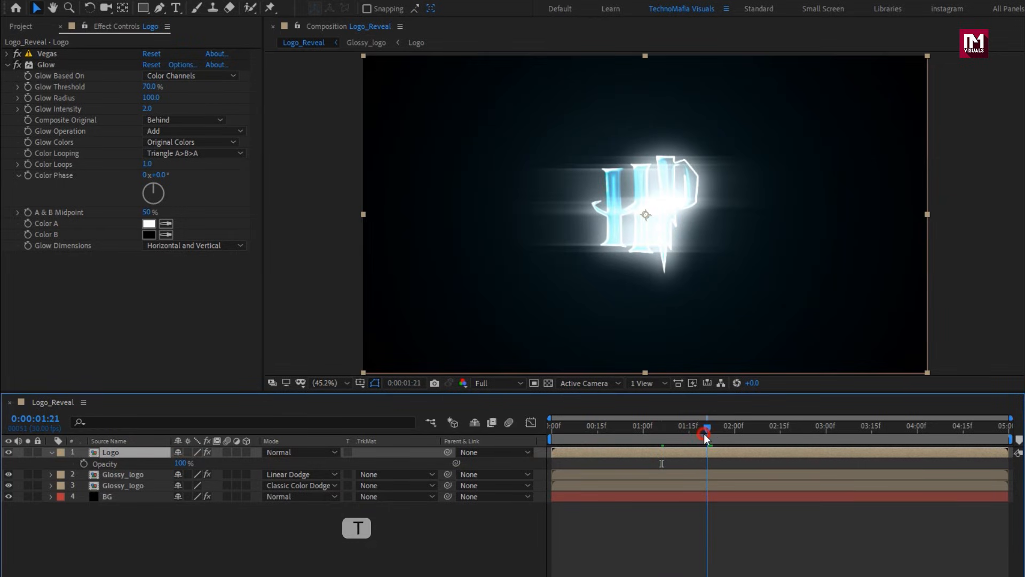
left_click(84, 463)
left_click(797, 430)
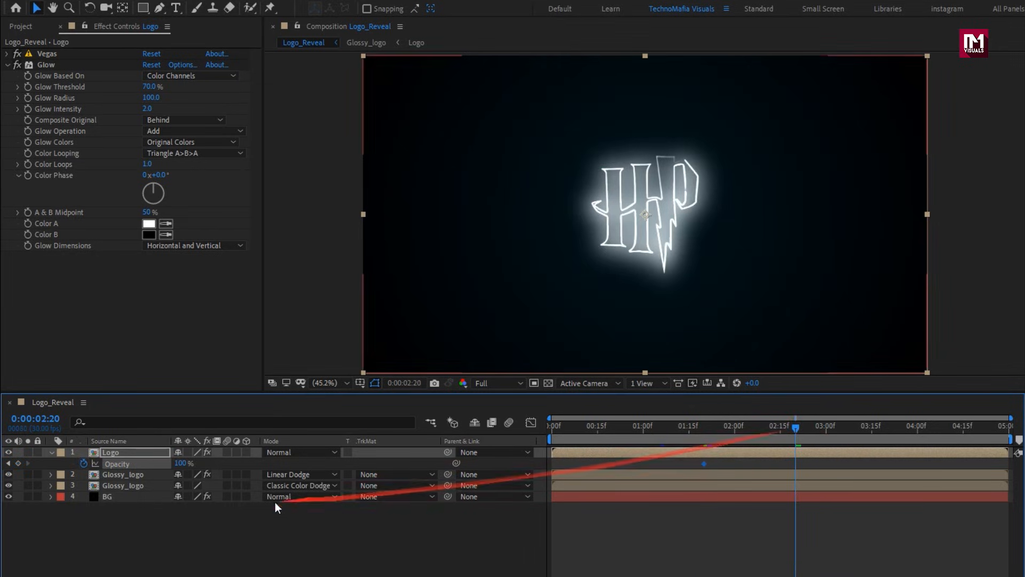
left_click(181, 463)
type("0")
key("Return")
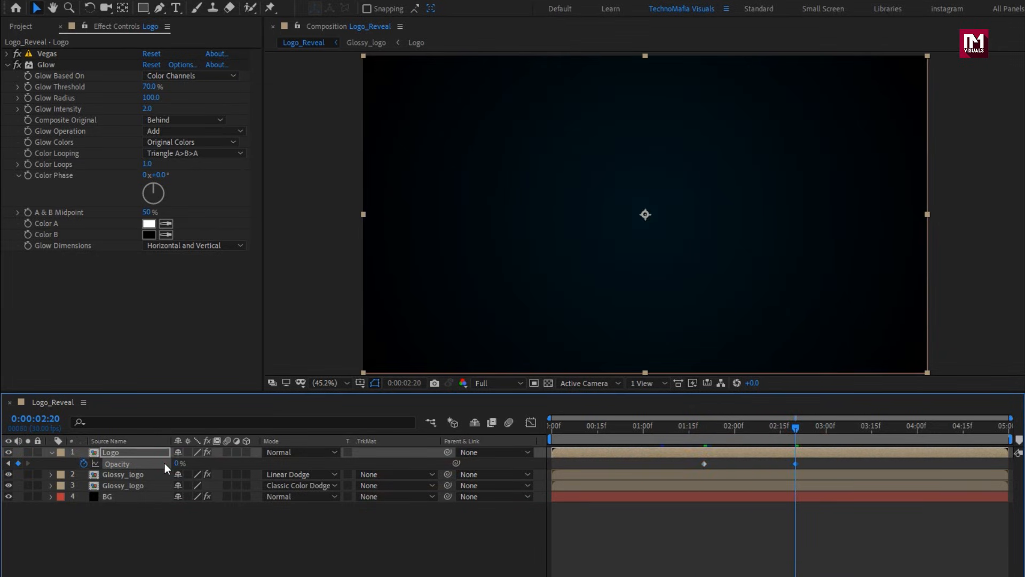
Apply Easy Ease to both Opacity keyframes of the Logo layer, check the fade at 0:00:02:00 and collapse the layer.
left_click_drag(801, 461, 693, 469)
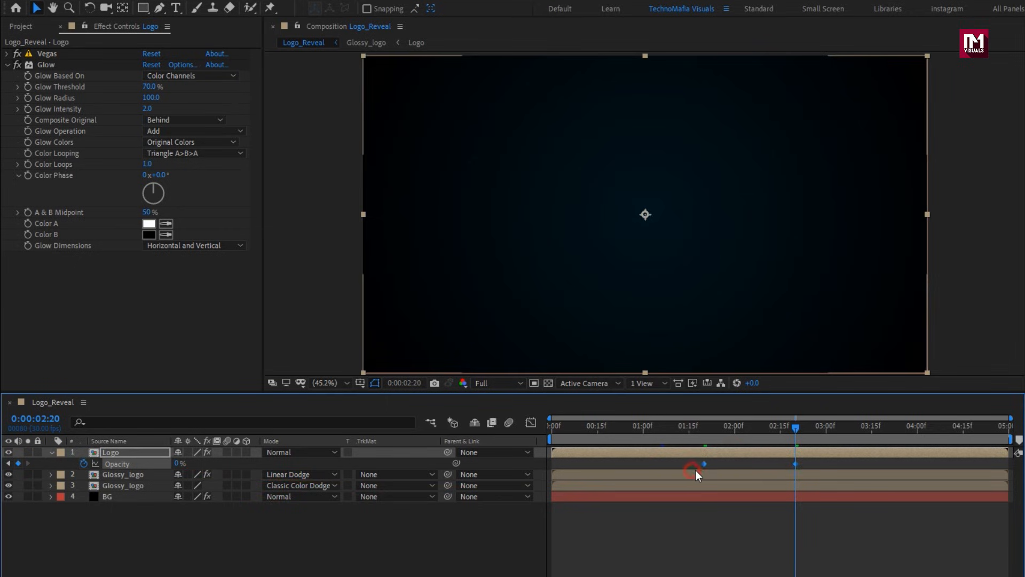
right_click(704, 464)
mouse_move(844, 567)
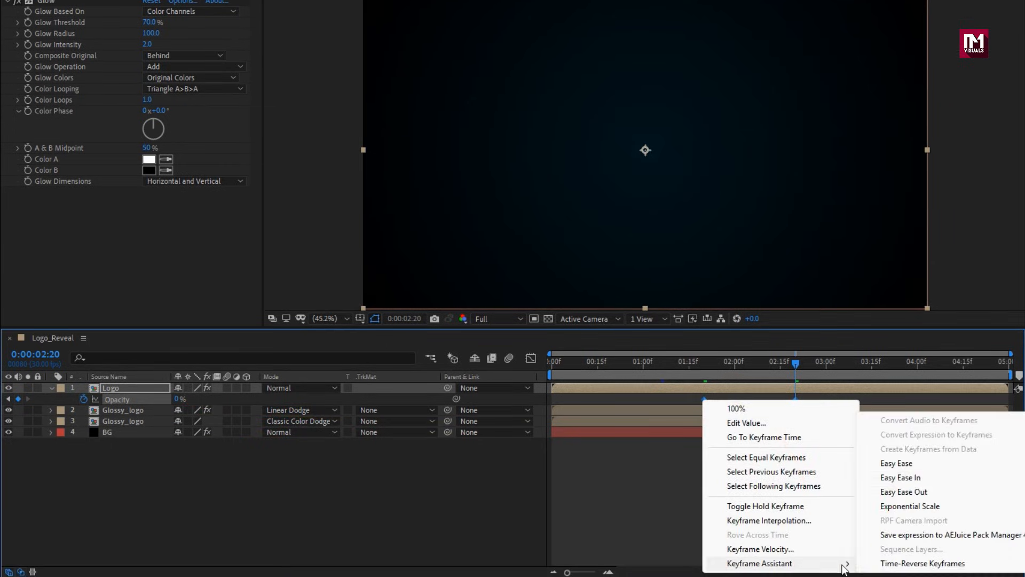
left_click(897, 463)
left_click_drag(706, 428, 734, 422)
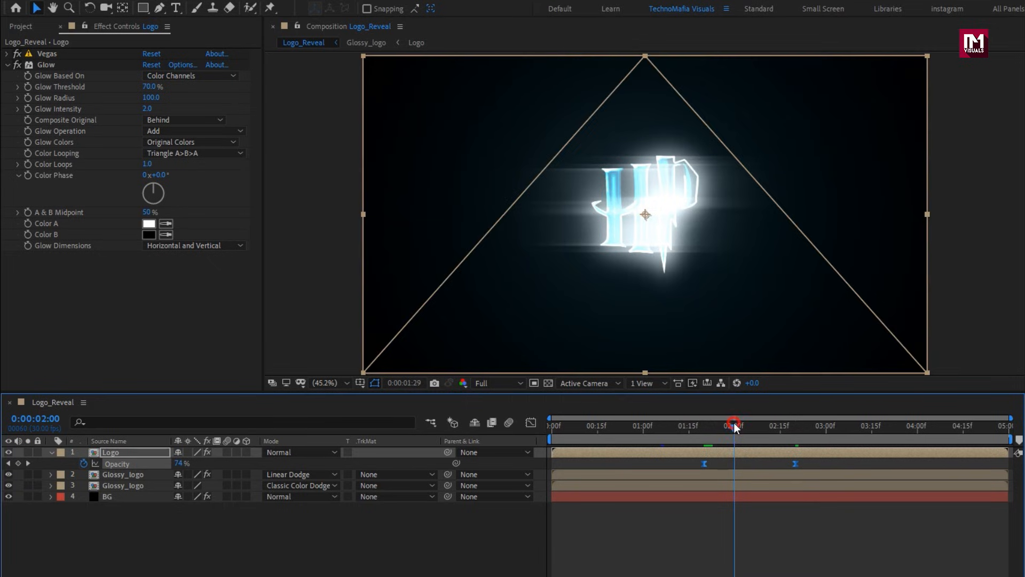
left_click(51, 453)
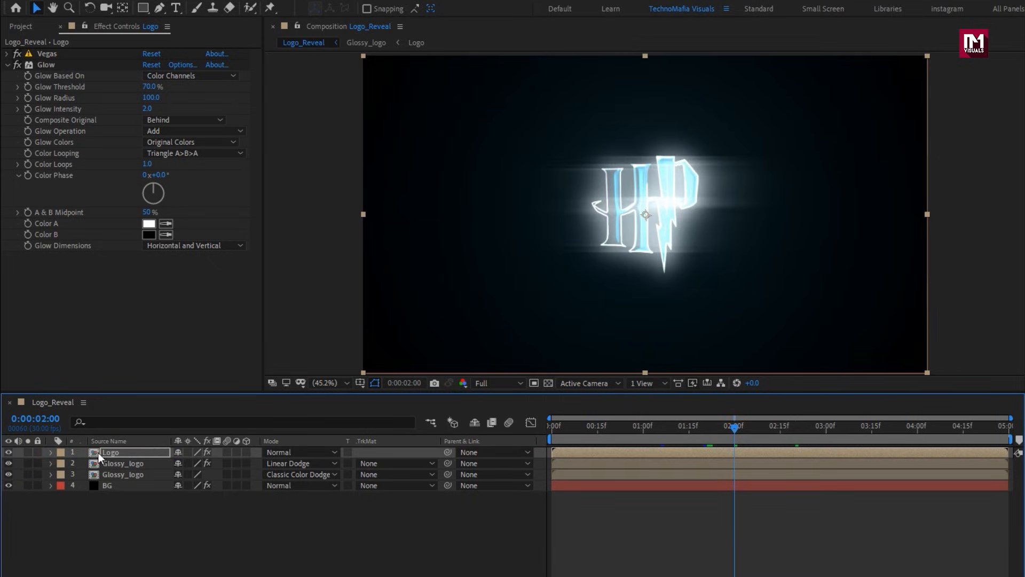
Duplicate the Logo layer and collapse the Vegas effect on the copy.
key("ctrl+d")
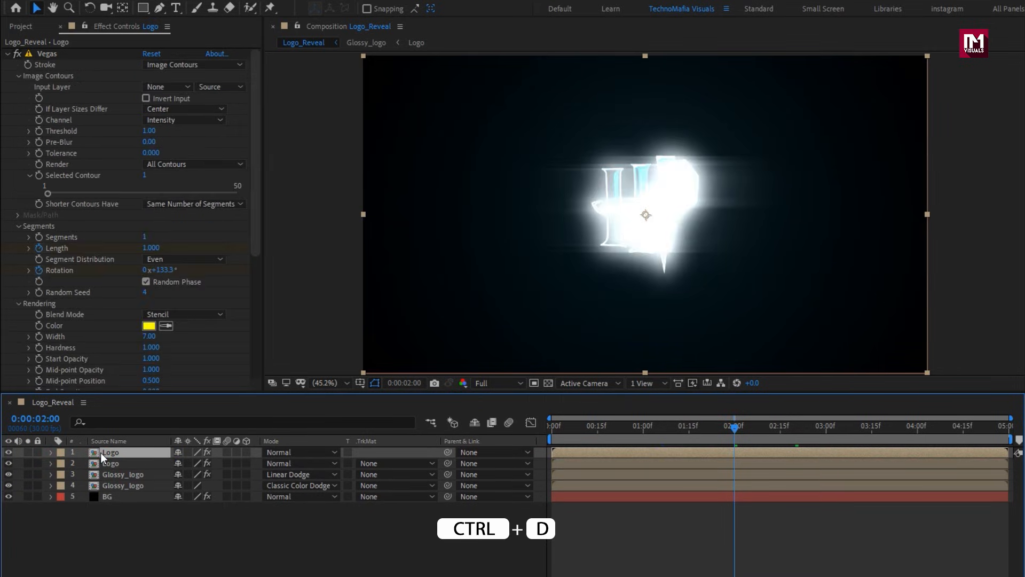
left_click(8, 54)
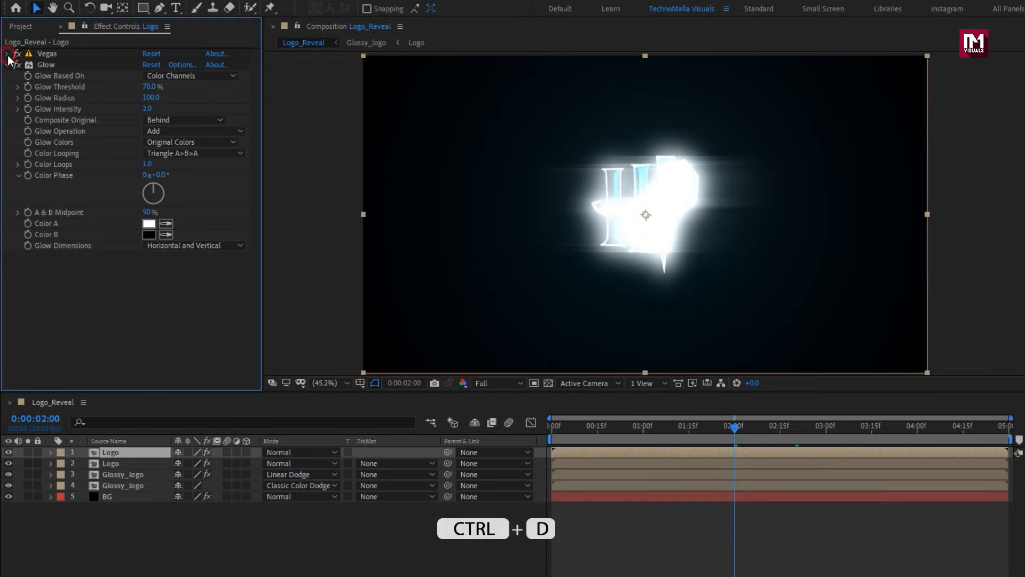
Apply Fast Box Blur to the duplicated Logo layer with Blur Radius 50, Iterations 40 and Horizontal blur dimensions.
left_click(7, 64)
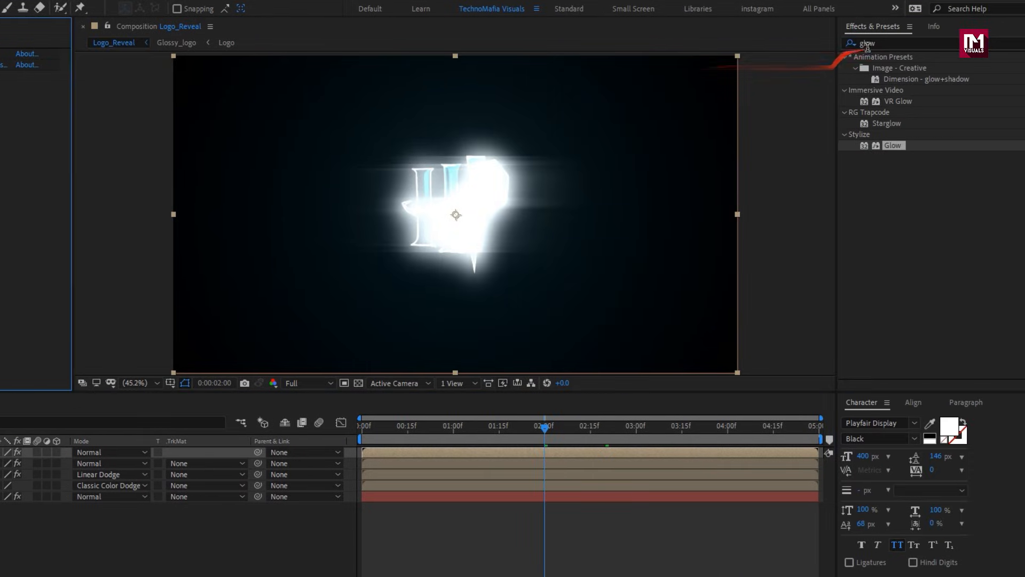
left_click(957, 47)
type("fast bo")
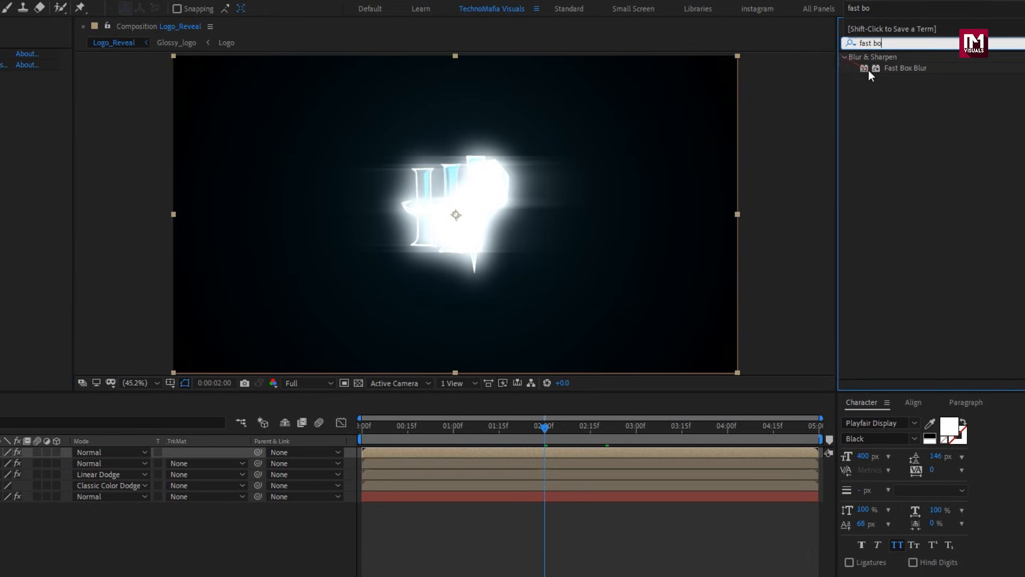
double_click(884, 68)
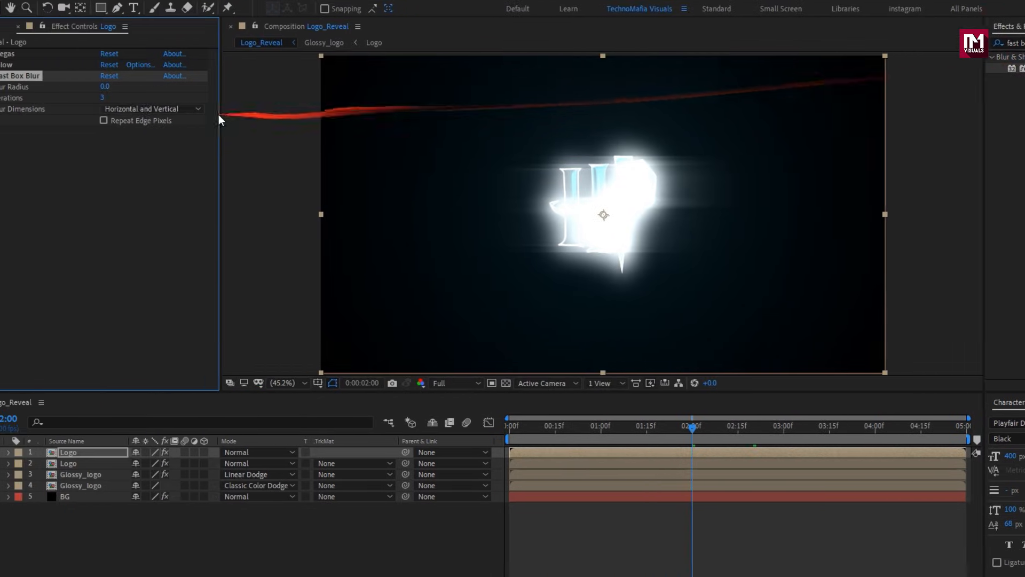
type("50")
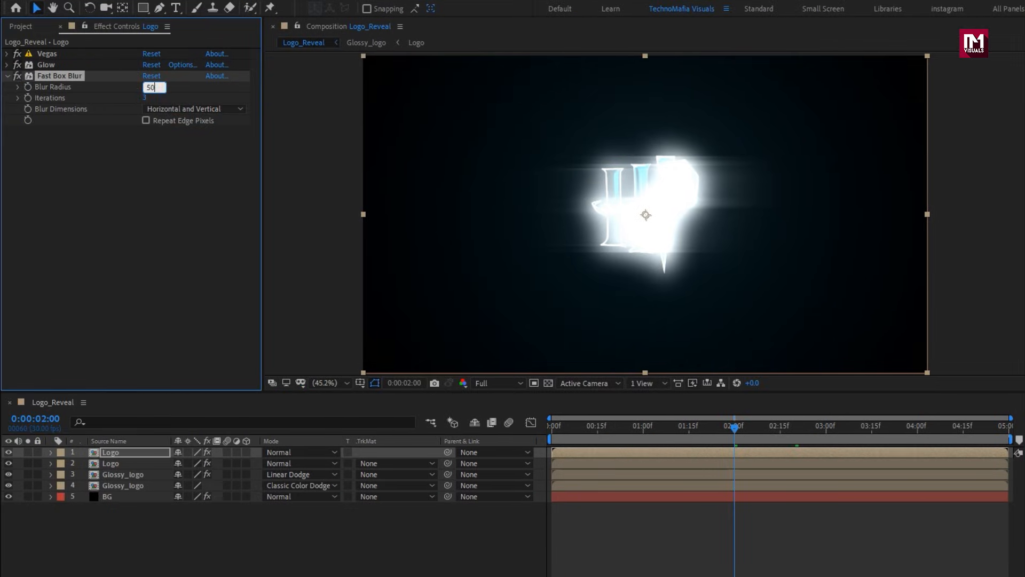
key("Return")
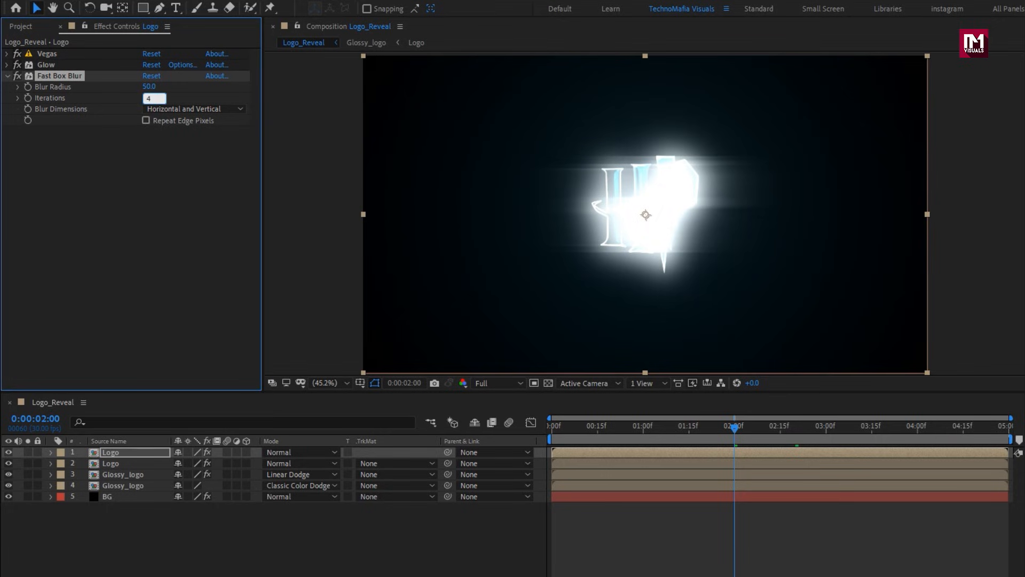
left_click(163, 111)
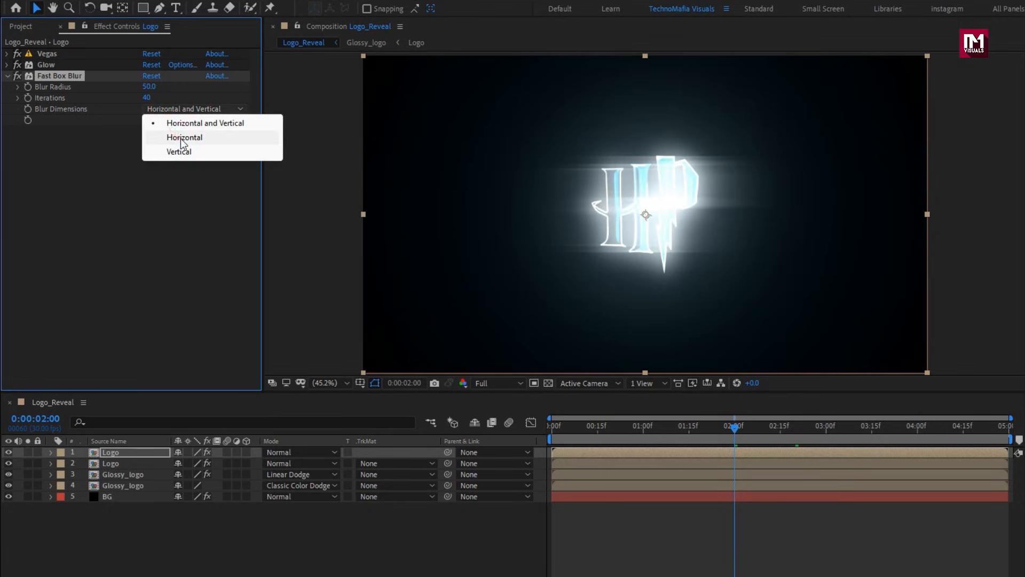
left_click(182, 138)
Add the Logo composition as the uppermost layer and apply Fast Box Blur with Blur Radius 200 and Iterations 2.
left_click(21, 27)
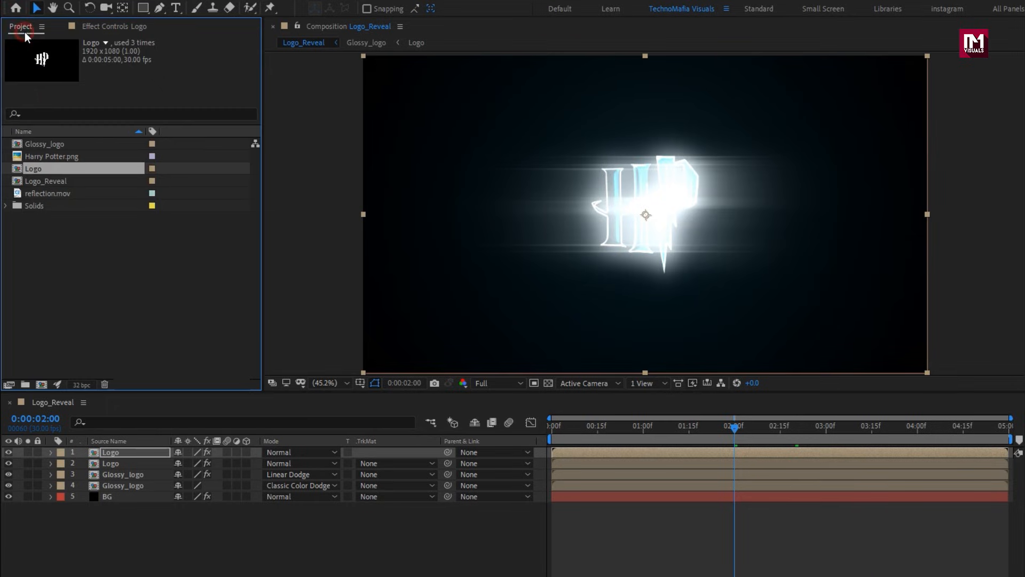
left_click_drag(42, 175, 127, 450)
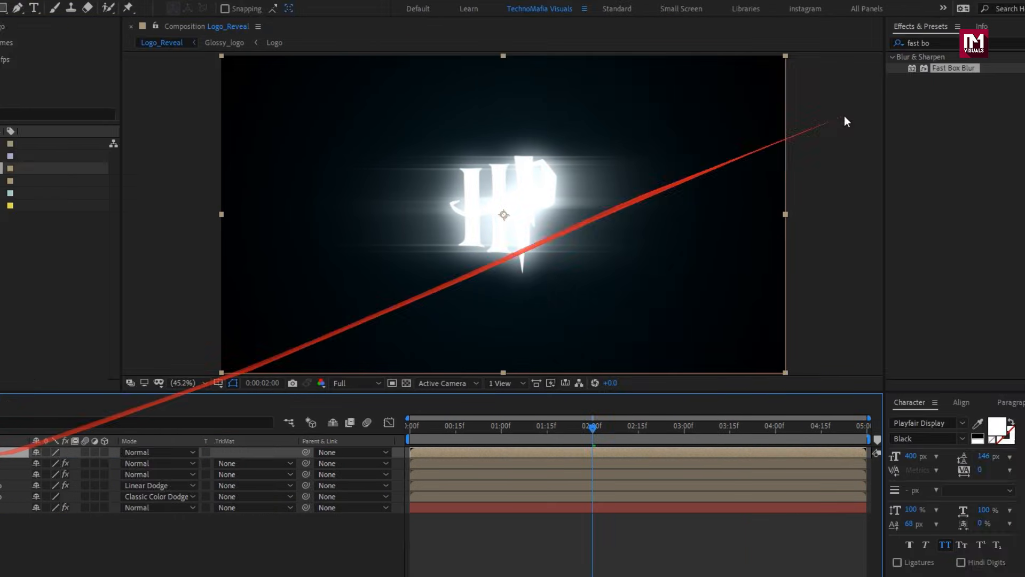
left_click_drag(902, 69, 428, 110)
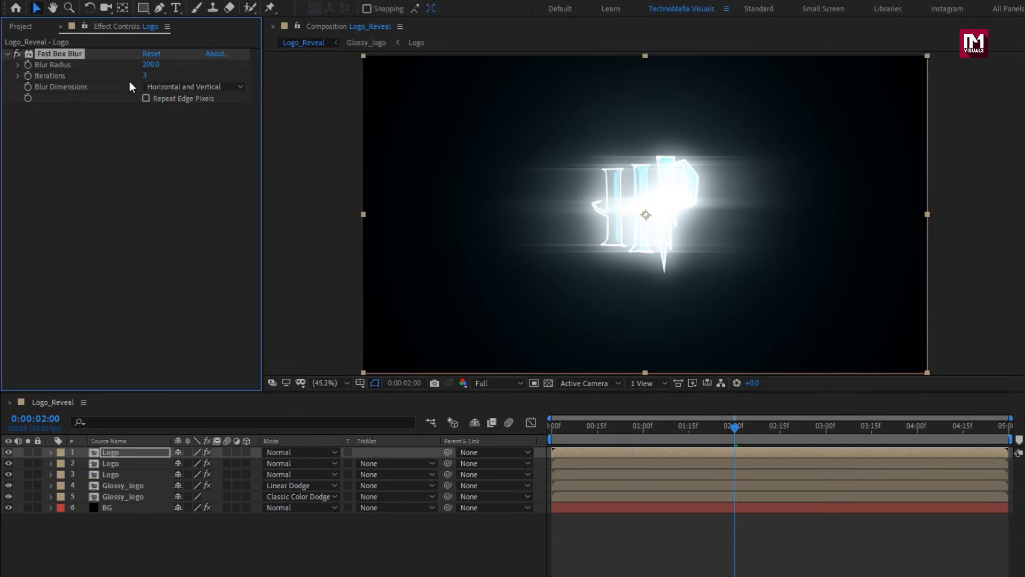
left_click(144, 75)
type("2")
key("Return")
Shift the new blurred Logo layer to start at 0:00:01:20 and set an Opacity keyframe of 0% there.
left_click_drag(725, 429, 706, 431)
left_click_drag(580, 451, 726, 452)
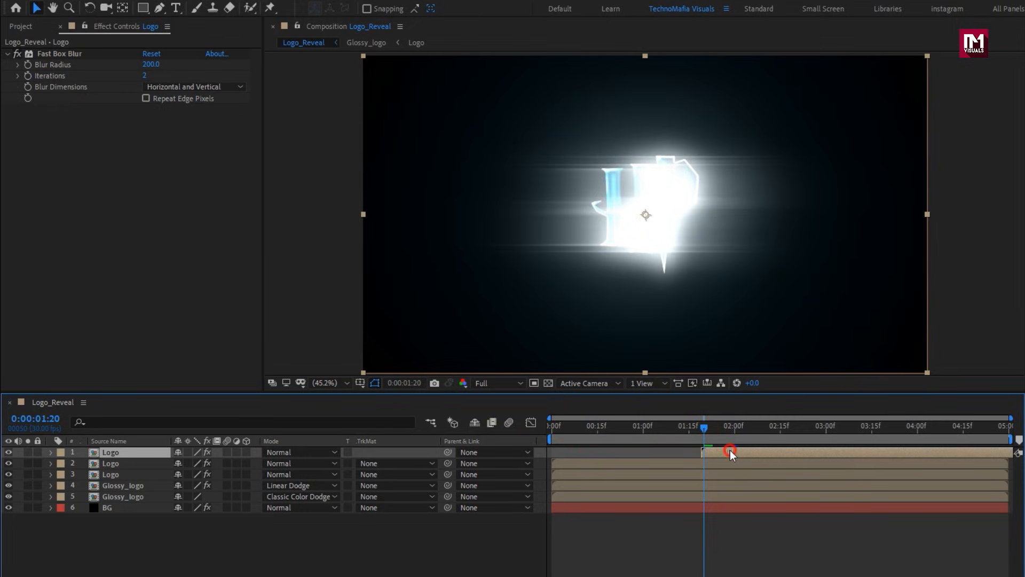
key("t")
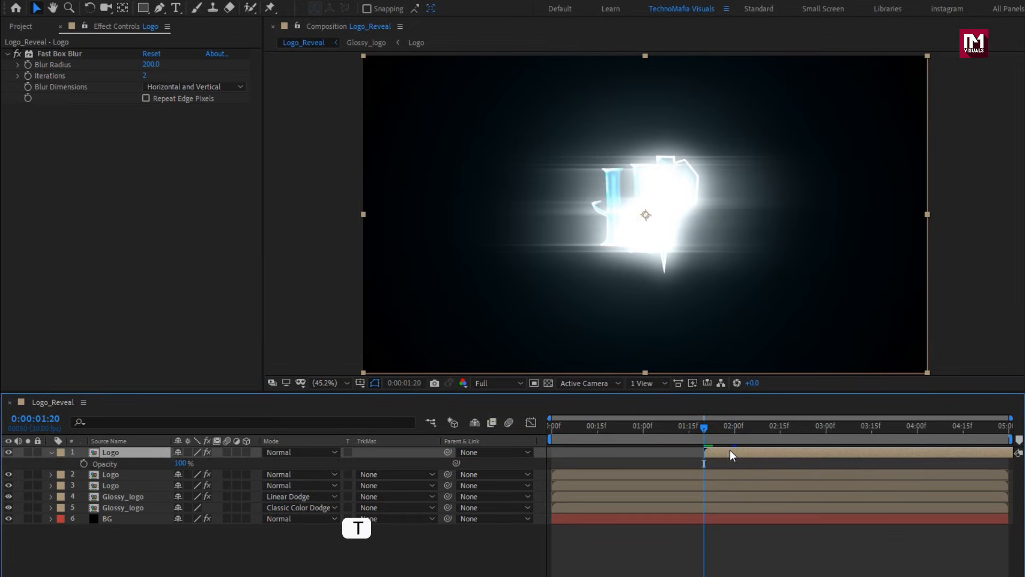
left_click(84, 464)
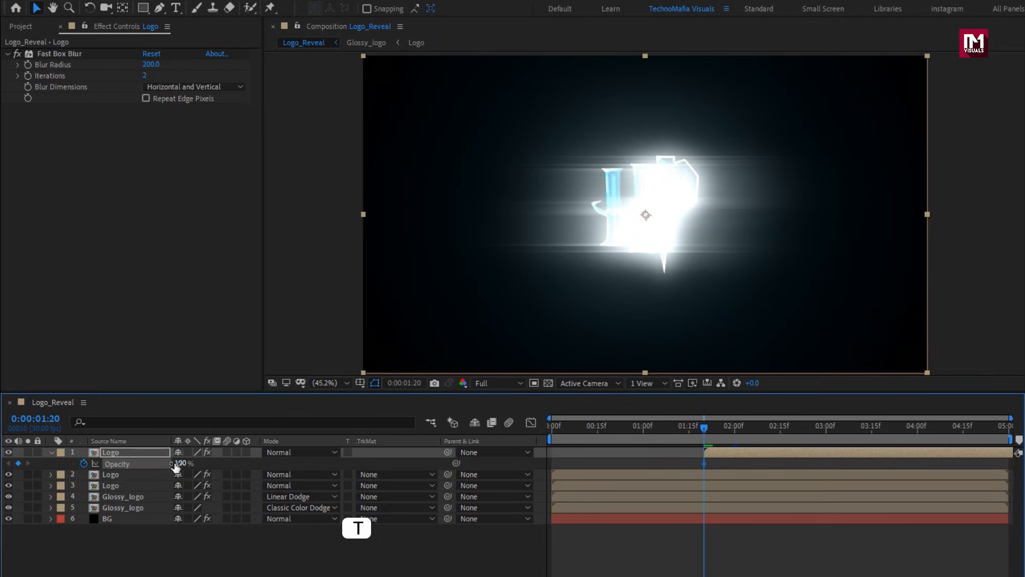
type("0")
key("Return")
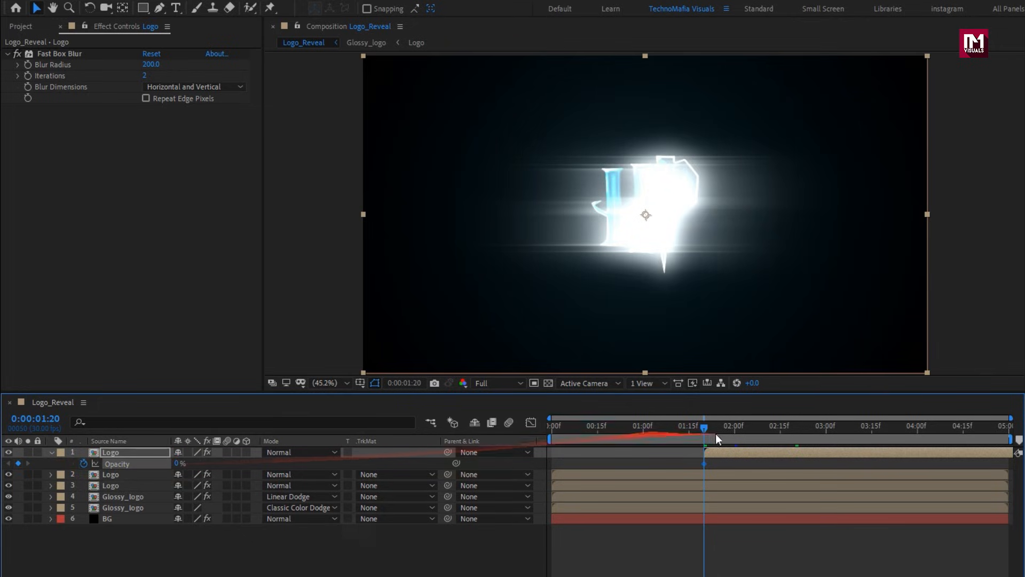
Keyframe the blurred Logo layer's Opacity to 70% at 0:00:02:00 and 0% at 0:00:04:29.
left_click(739, 437)
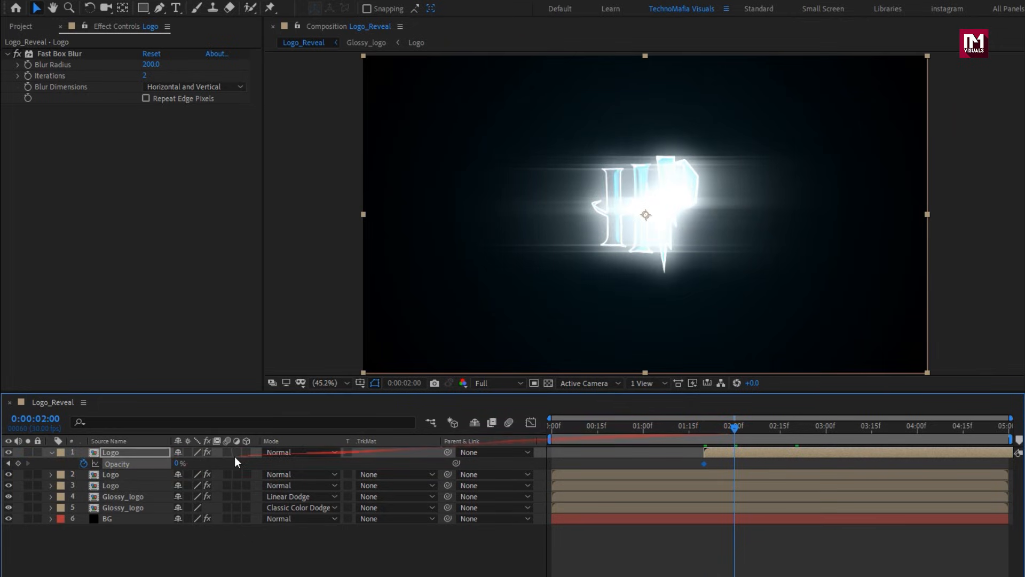
type("70")
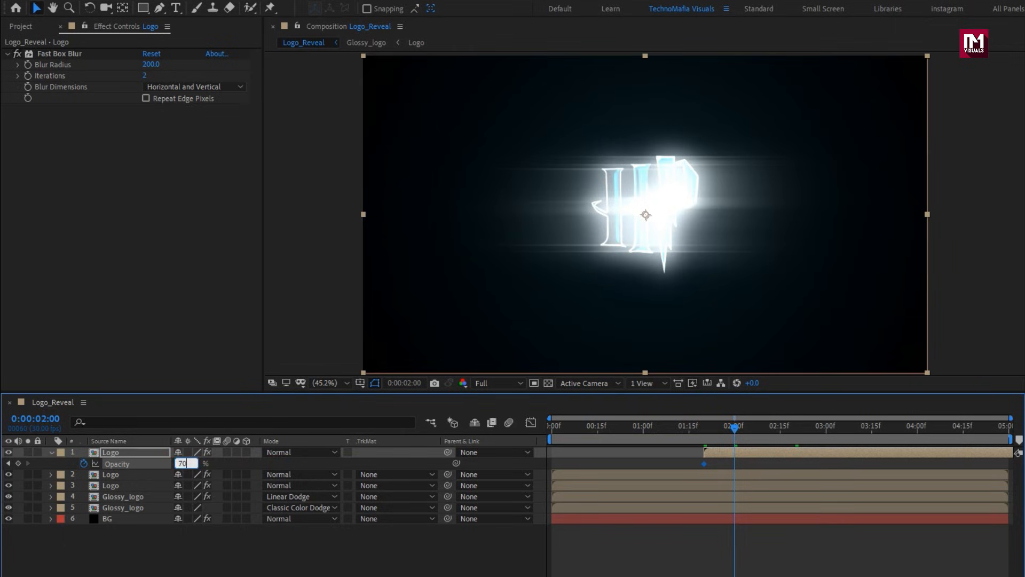
key("Return")
left_click(1007, 432)
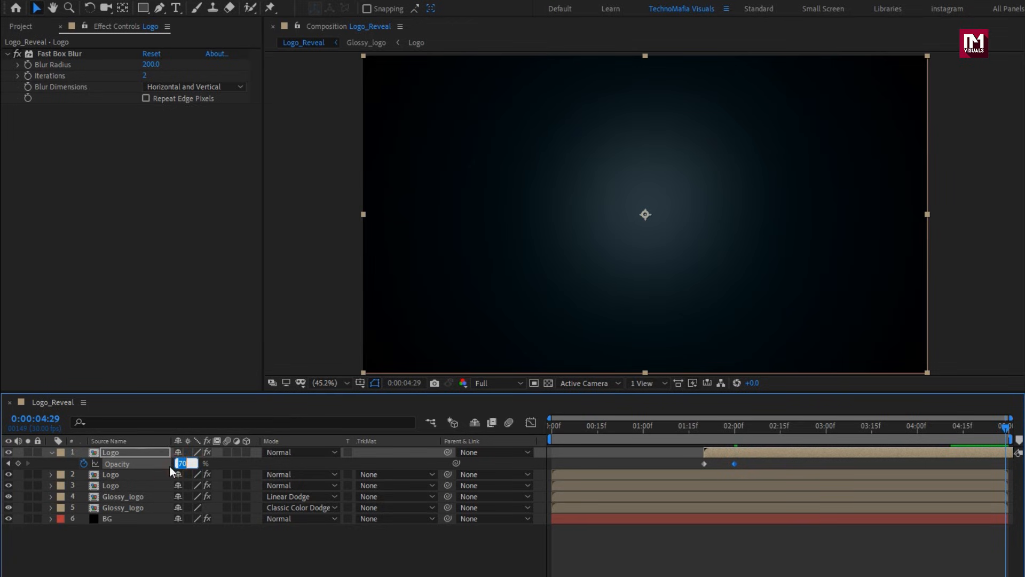
type("0")
key("Return")
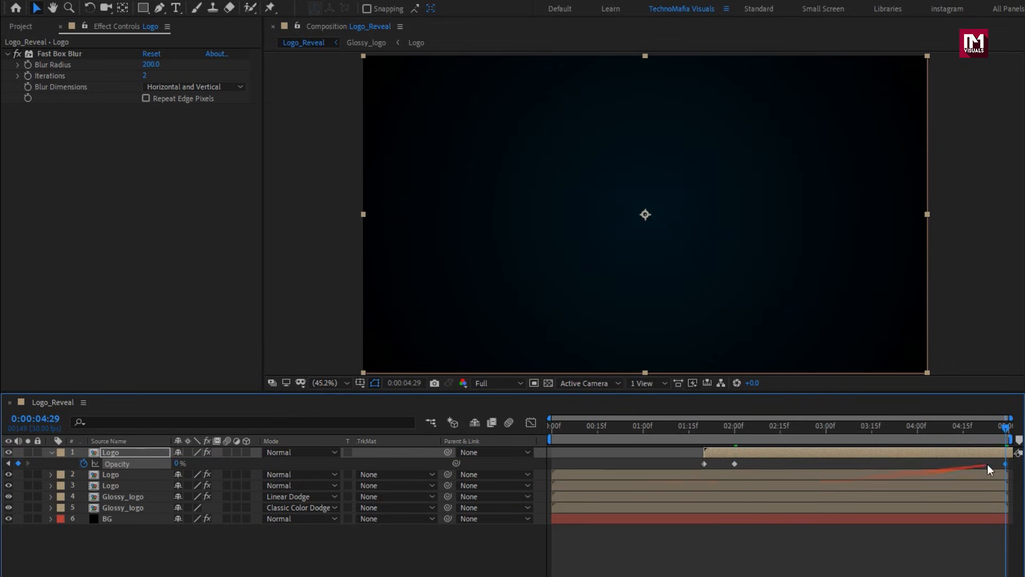
Apply Easy Ease to the blurred Logo layer's Opacity keyframes and collapse the layer.
right_click(704, 463)
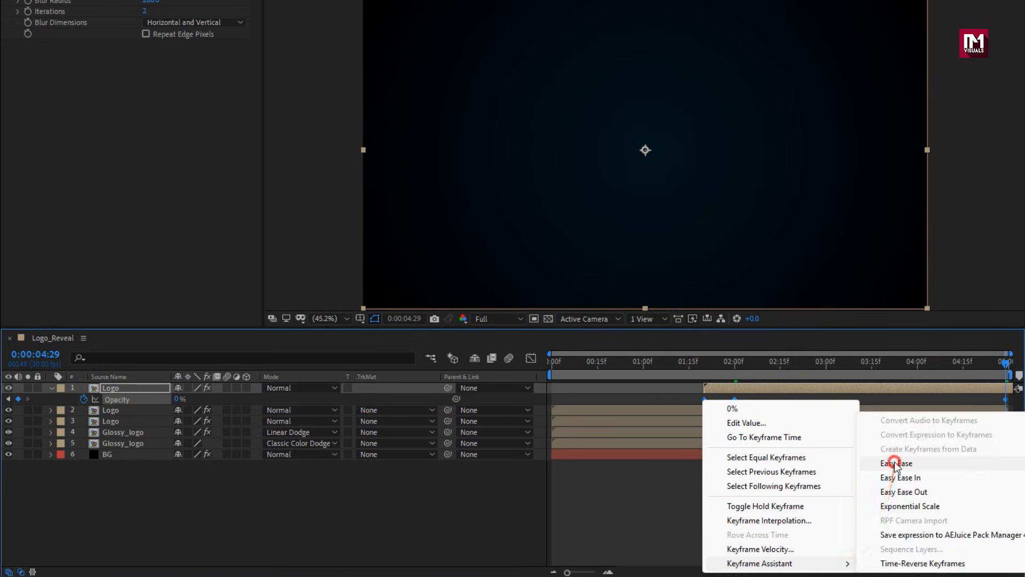
left_click(893, 523)
left_click(50, 387)
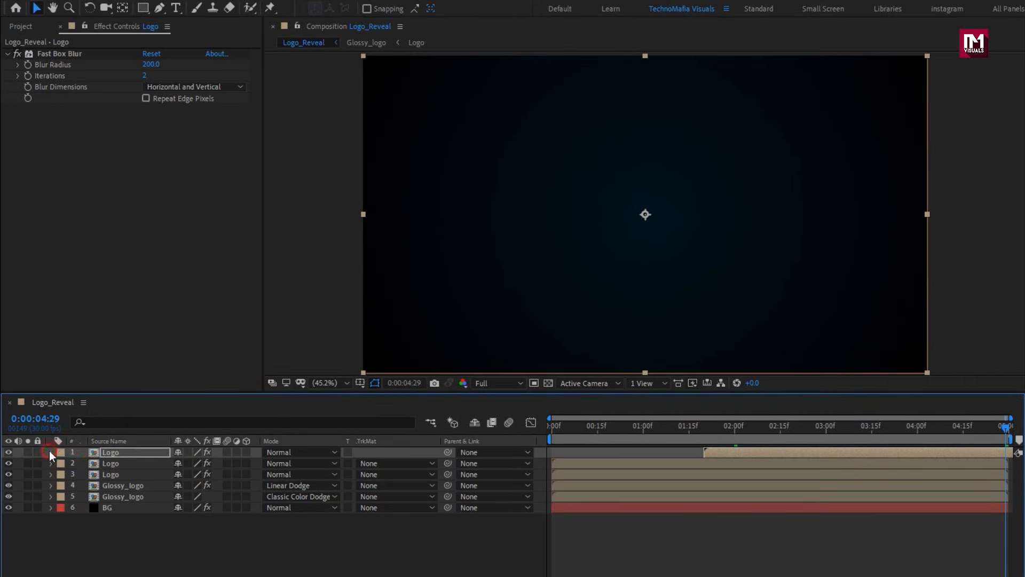
Move the blurred Logo layer directly above BG in the layer stack and check the frame at 0:00:02:13.
left_click_drag(115, 455, 131, 498)
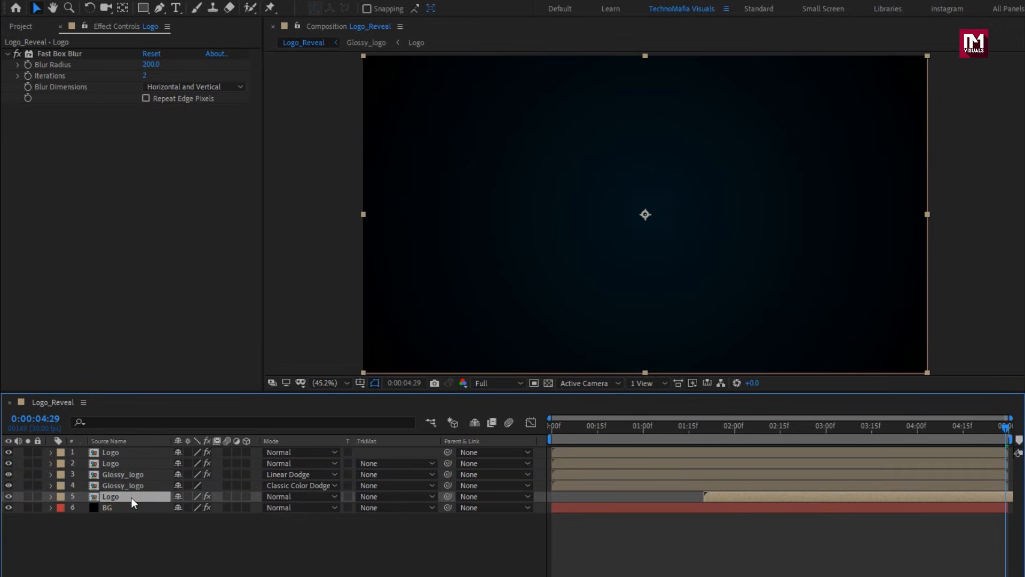
left_click(812, 441)
left_click(774, 440)
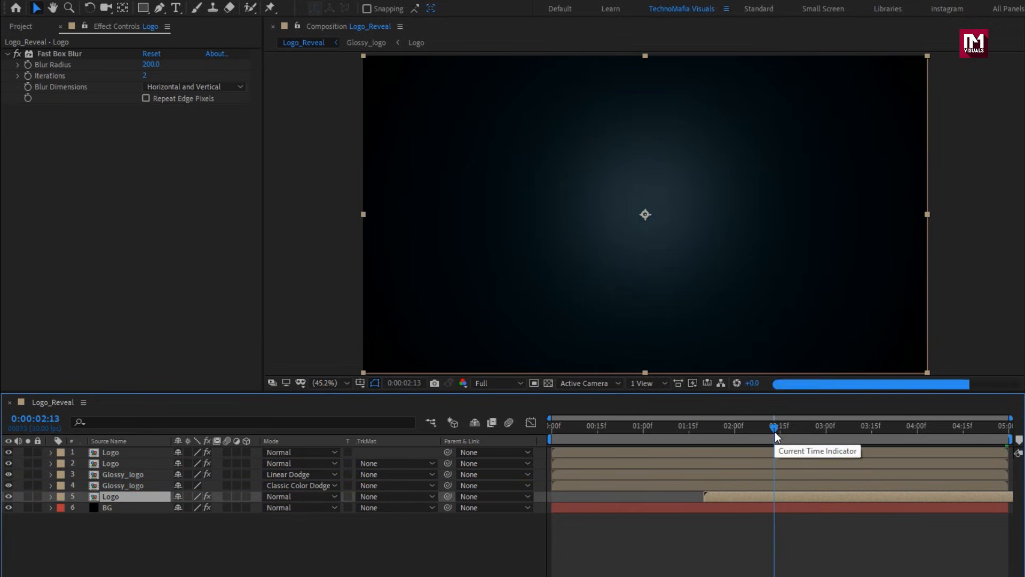
Add another Logo composition as the uppermost layer and shift it to start at 0:00:01:20.
left_click(10, 30)
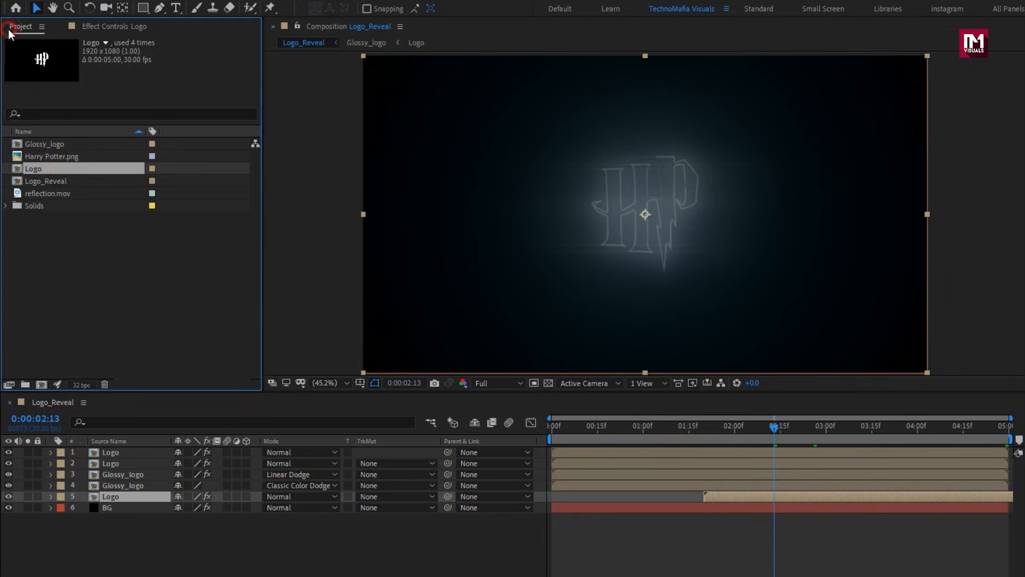
left_click_drag(53, 182, 138, 450)
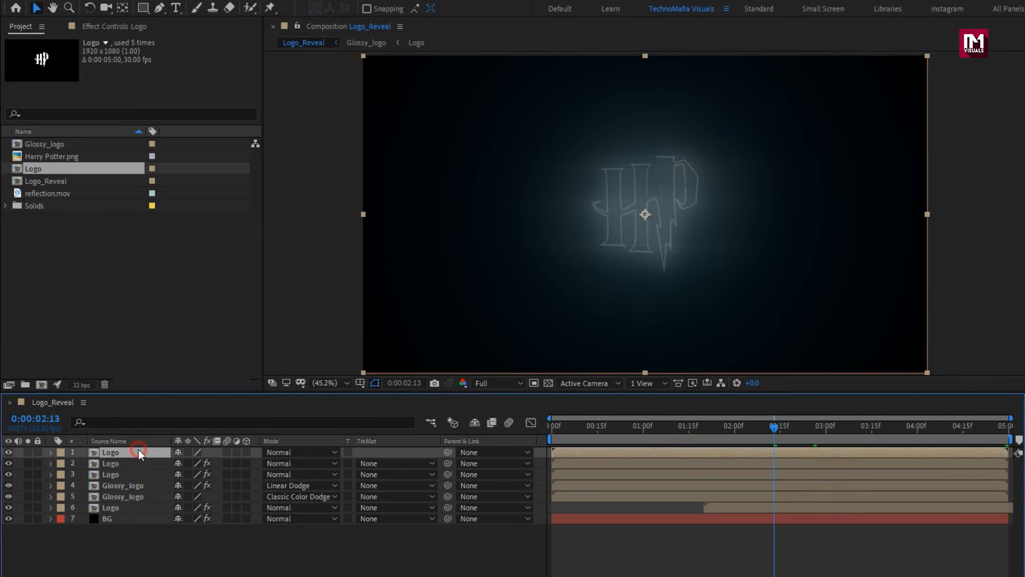
left_click_drag(596, 455, 715, 454)
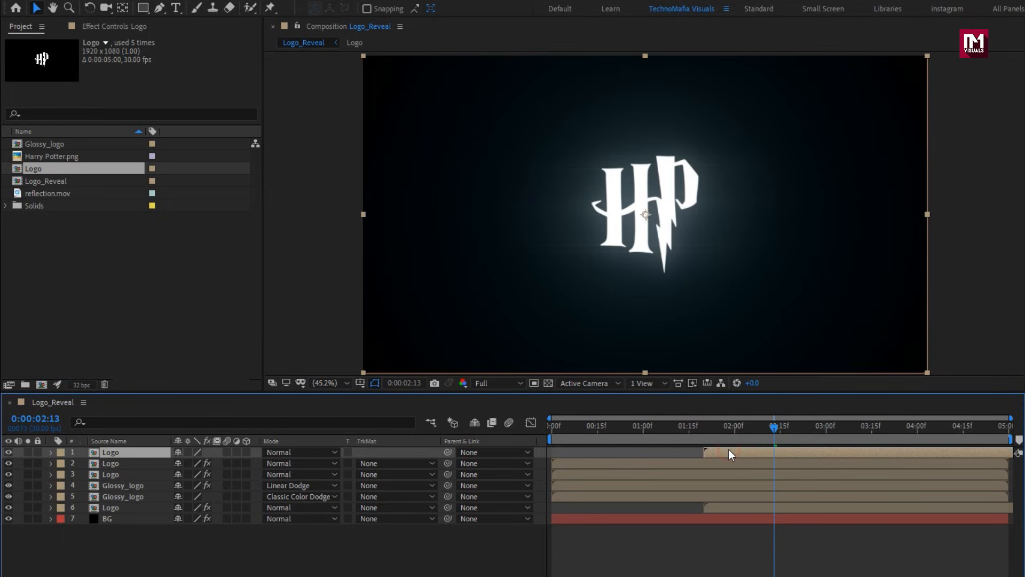
Keyframe the uppermost Logo layer's Opacity from 0% at 0:00:01:20 to 100% at 0:00:02:00.
key("t")
left_click_drag(777, 428, 735, 440)
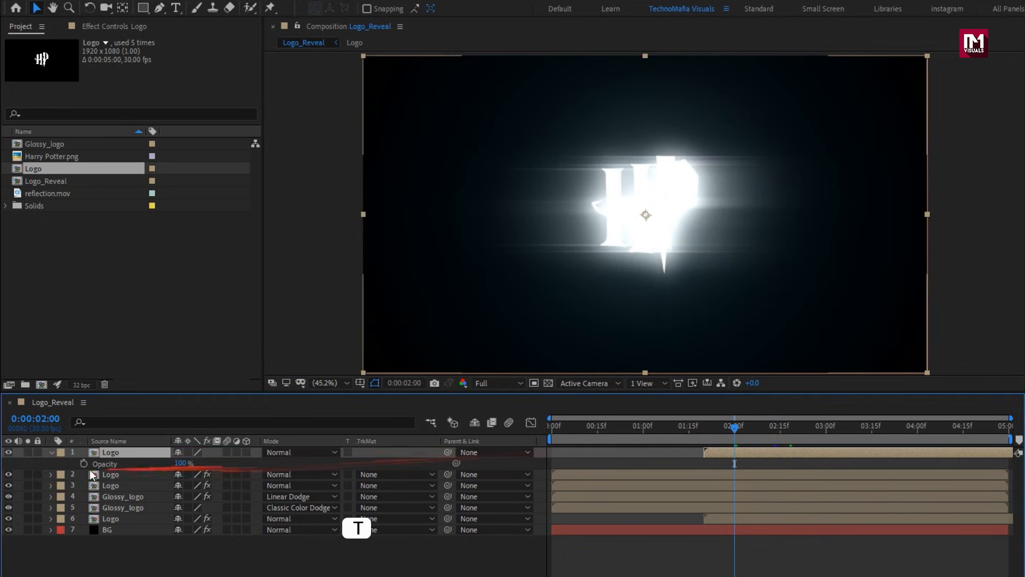
left_click(84, 464)
left_click(702, 427)
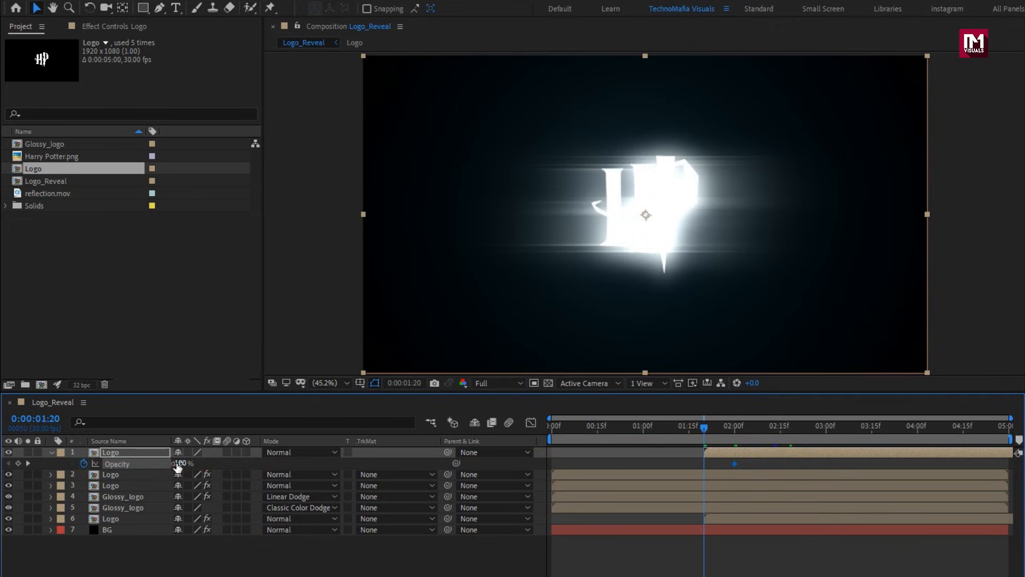
type("0")
key("Return")
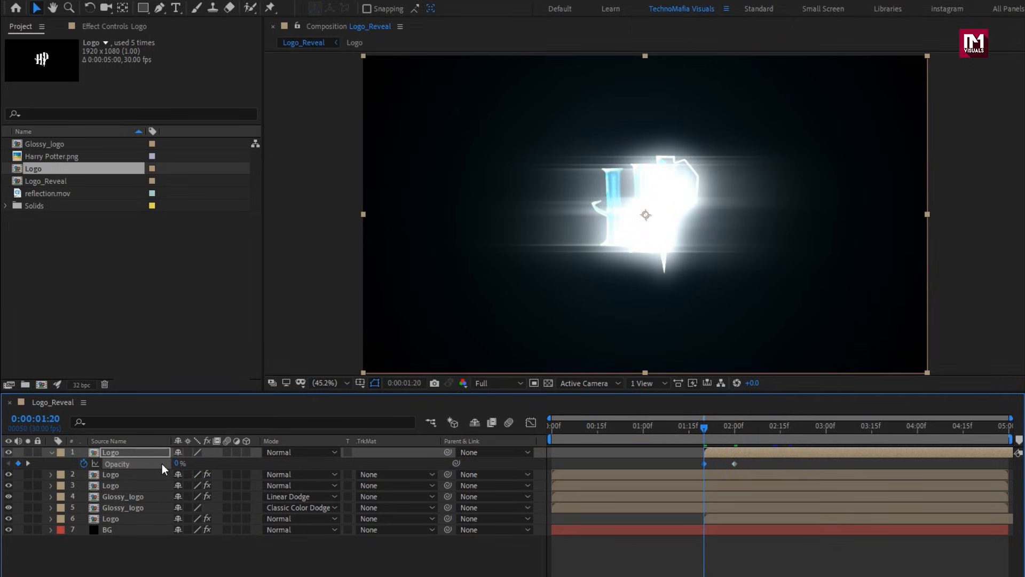
Apply Easy Ease to the uppermost Logo layer's Opacity keyframes, check the fade-in around 0:00:01:27 and collapse the layer.
right_click(705, 464)
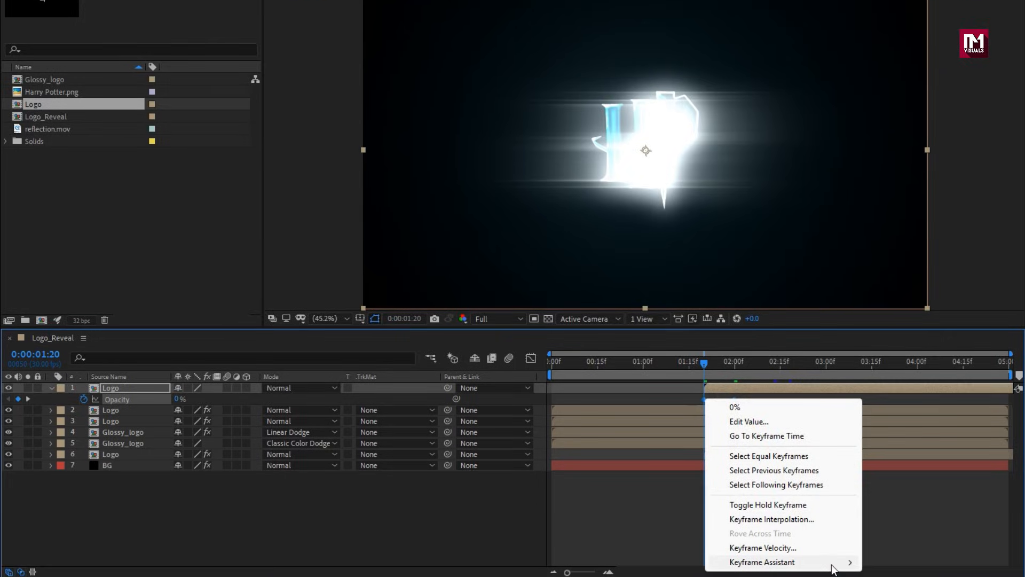
mouse_move(832, 568)
left_click(888, 463)
left_click_drag(705, 428, 726, 428)
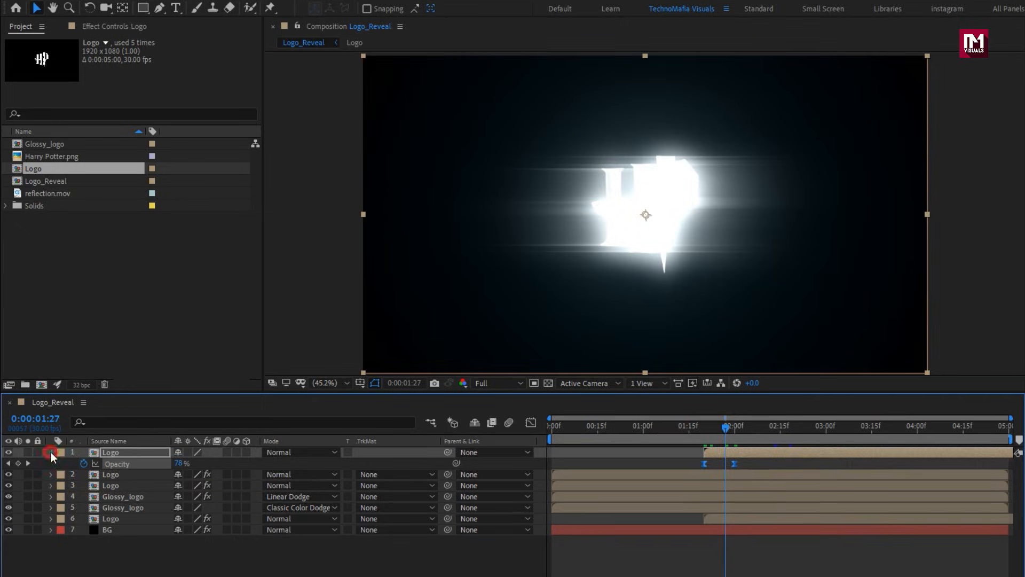
left_click(50, 452)
Turn the three uppermost Logo layers and both Glossy_logo layers into 3D layers.
left_click(145, 533)
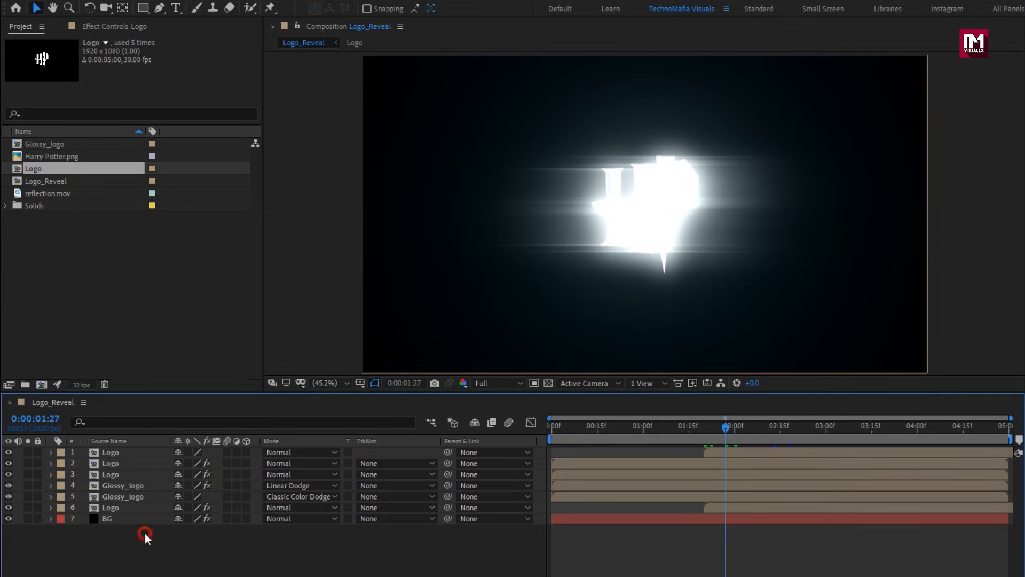
left_click(127, 498)
left_click(244, 496)
left_click(247, 453)
left_click(245, 565)
Add a new camera to the Logo_Reveal composition, accepting the offered camera settings.
right_click(246, 565)
mouse_move(270, 417)
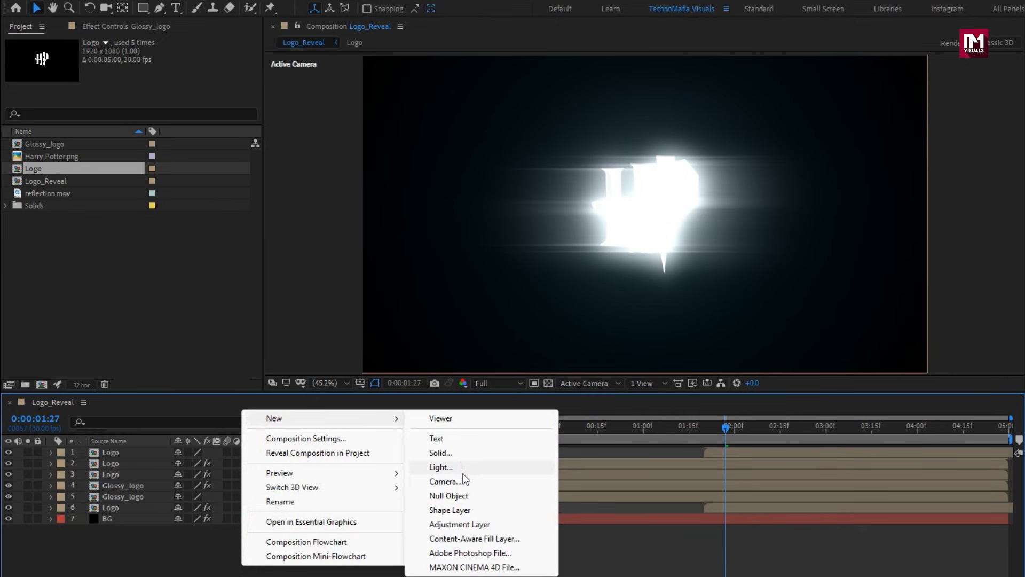
left_click(464, 477)
left_click(674, 418)
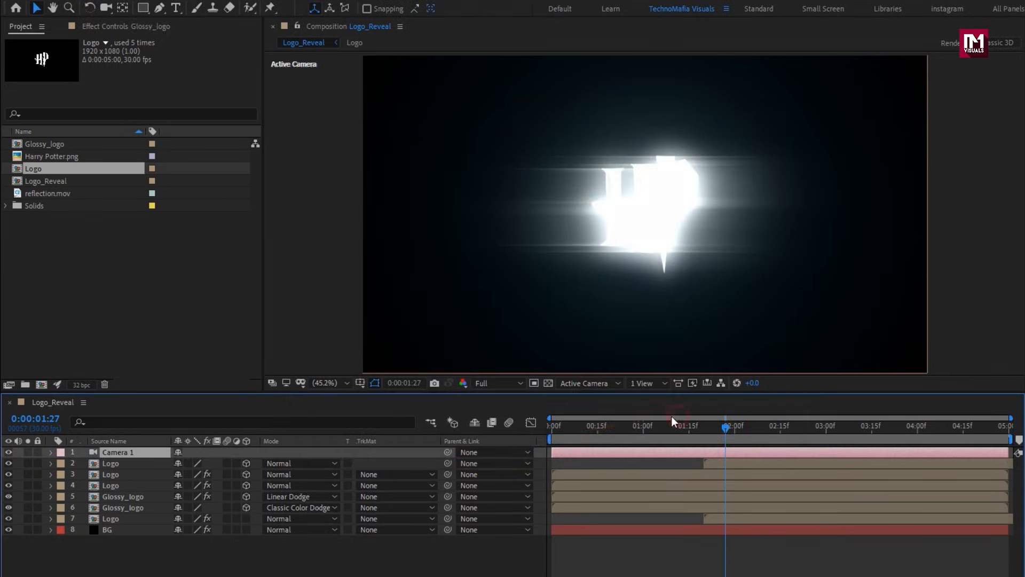
Add a new null object to the composition and make it a 3D layer.
right_click(238, 563)
mouse_move(270, 414)
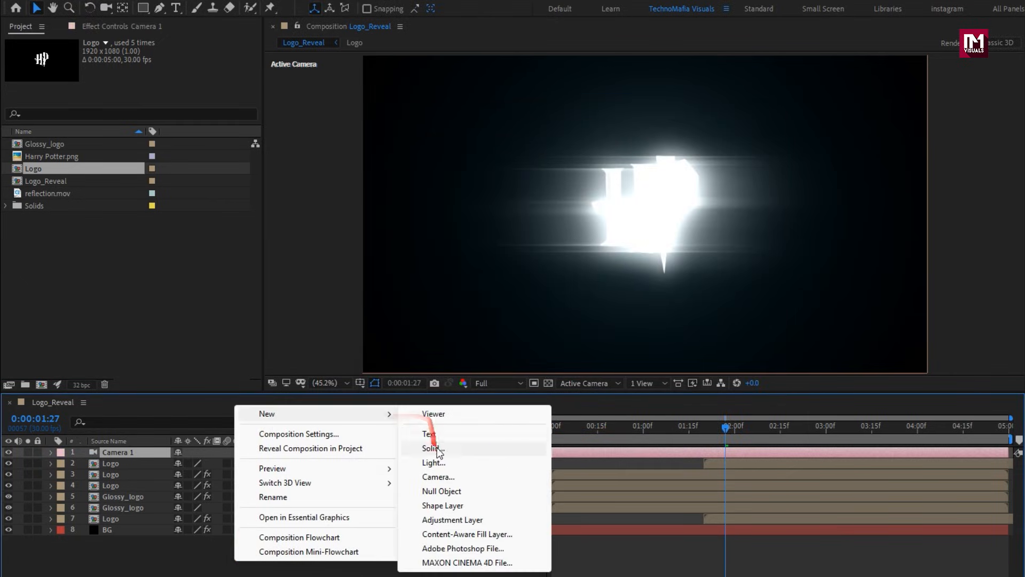
left_click(470, 490)
left_click(247, 452)
Parent the Camera 1 layer to Null 1 and select the null layer.
left_click(121, 463)
left_click(471, 465)
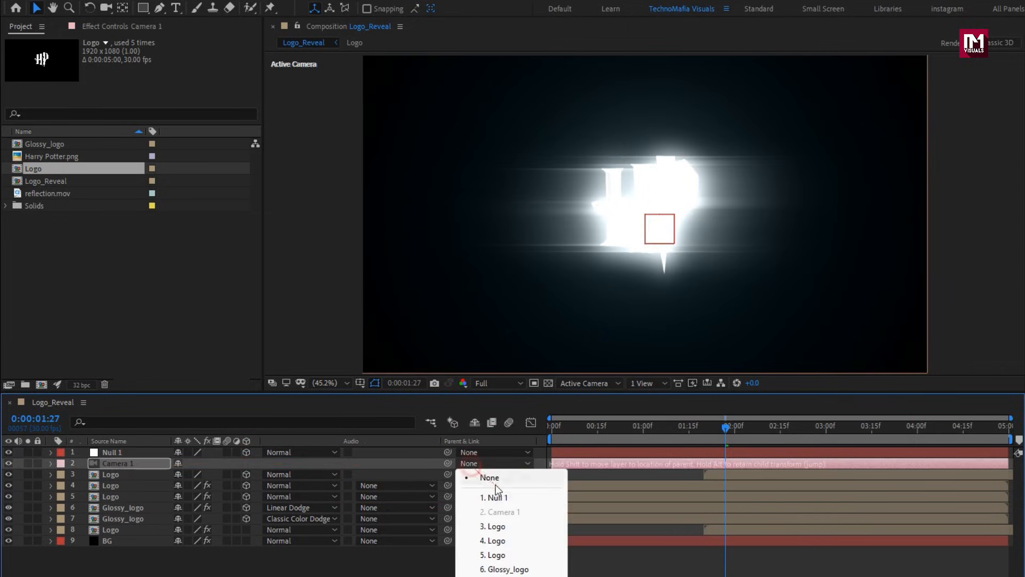
left_click(489, 492)
left_click(112, 457)
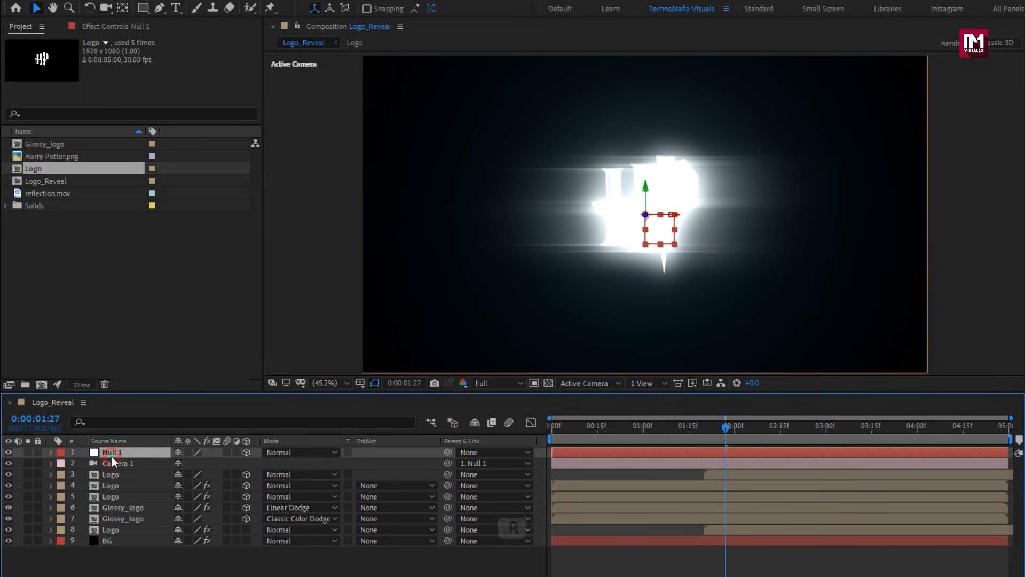
Animate Null 1's X Rotation with keyframes of 45° at 0:00 and 0° at 3:00.
key("r")
left_click_drag(705, 431, 825, 425)
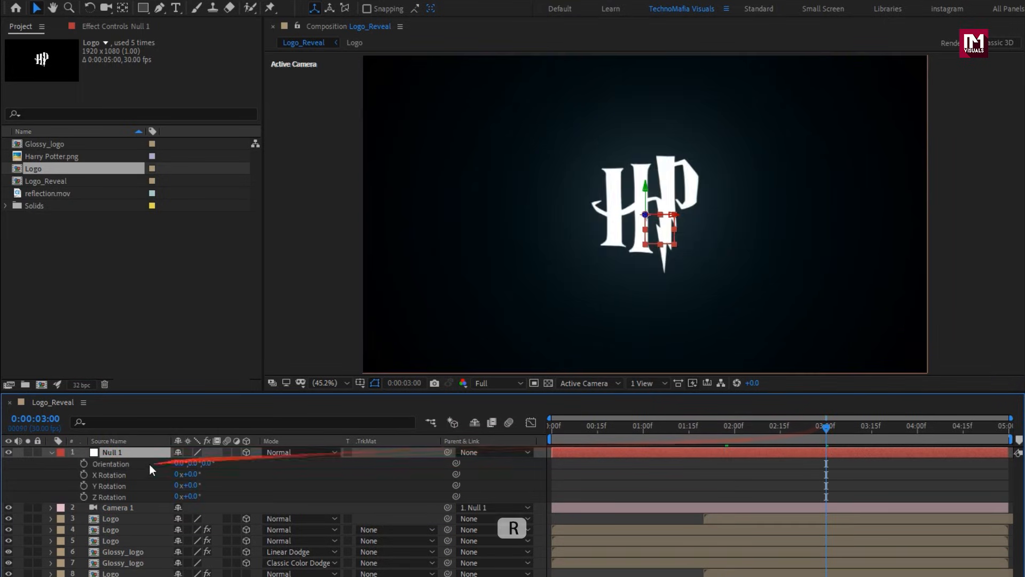
left_click(84, 475)
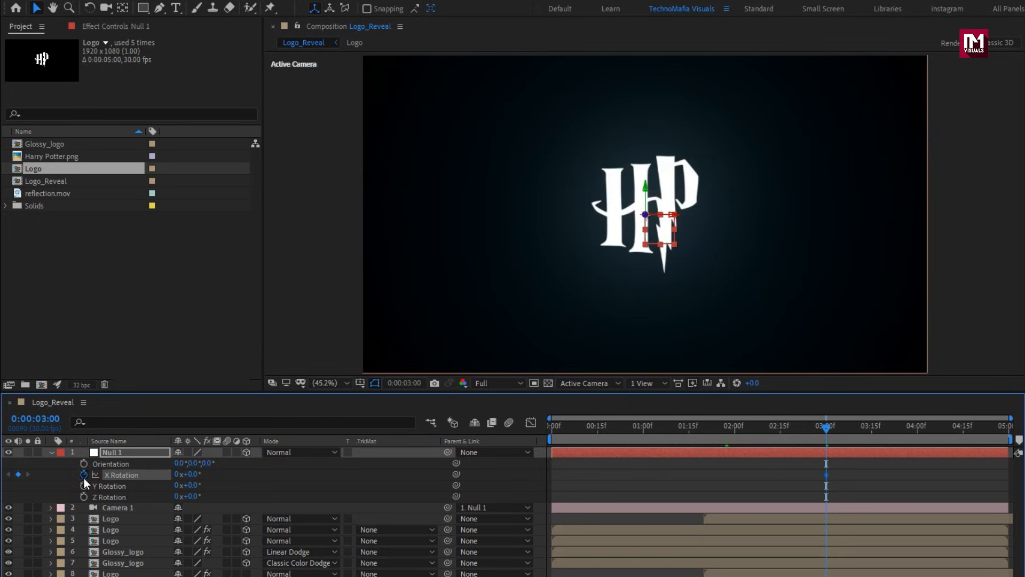
left_click(552, 431)
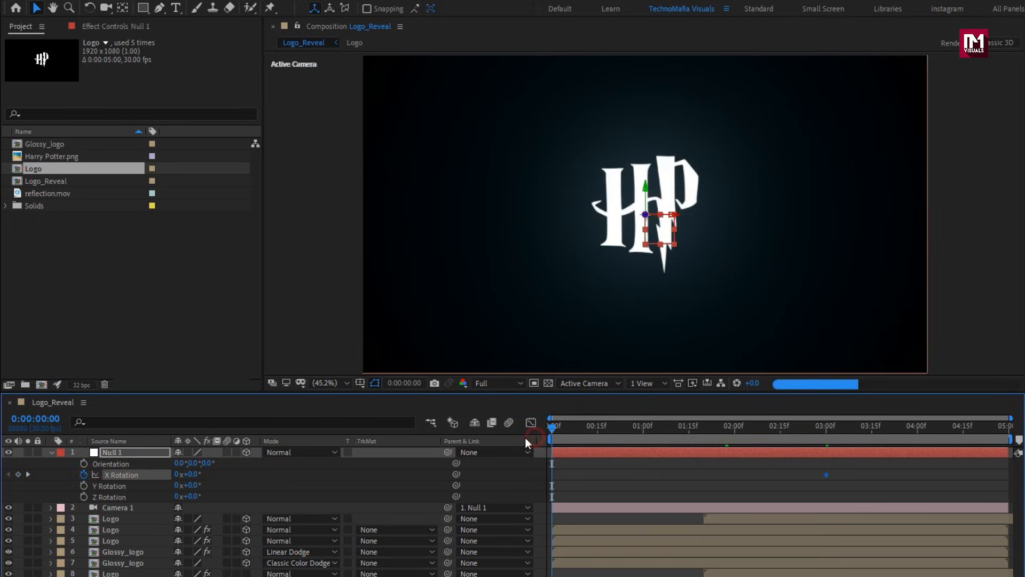
type("45")
key("Return")
left_click(640, 423)
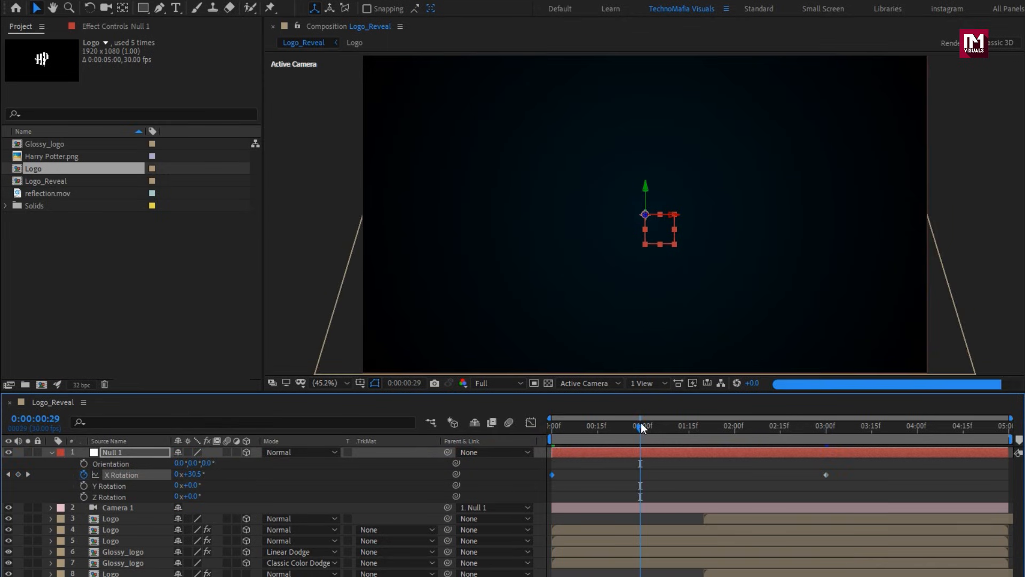
Apply Easy Ease to both X Rotation keyframes of Null 1.
left_click(826, 475)
left_click_drag(614, 491, 532, 492)
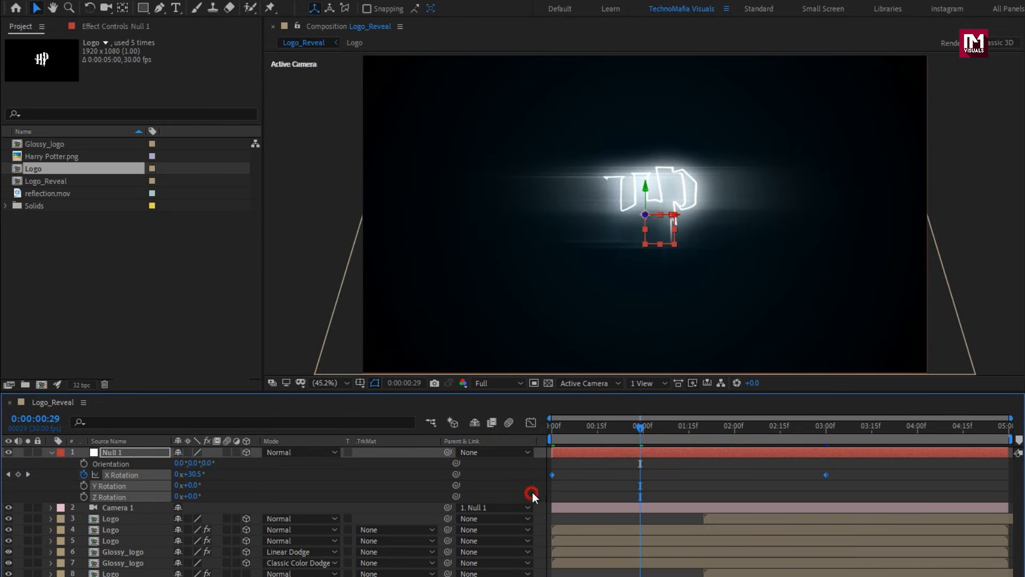
right_click(552, 476)
mouse_move(684, 467)
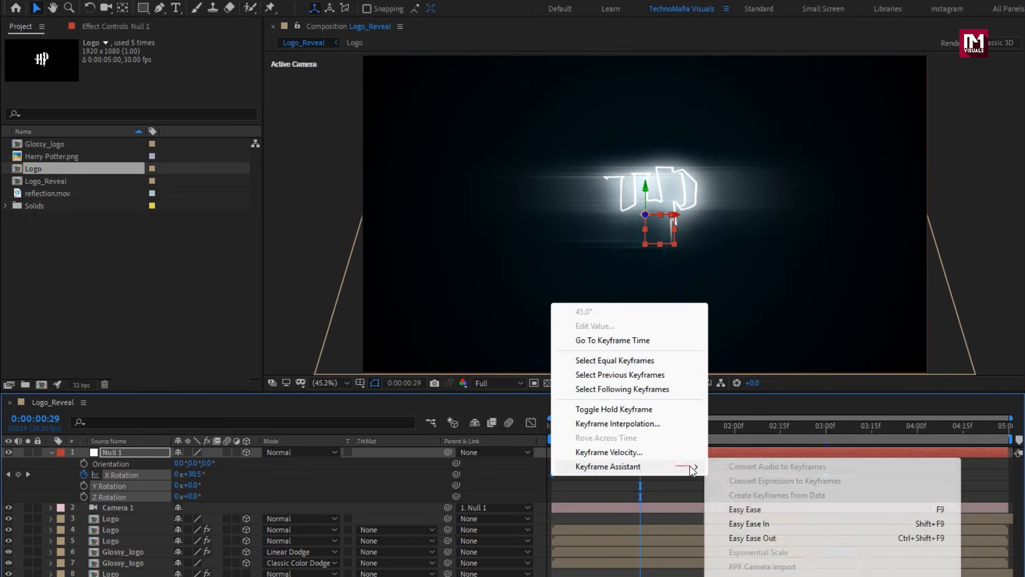
left_click(748, 509)
Lengthen the last X Rotation keyframe's incoming influence in the speed graph for a slower settle, and return to the layer timeline.
left_click(532, 424)
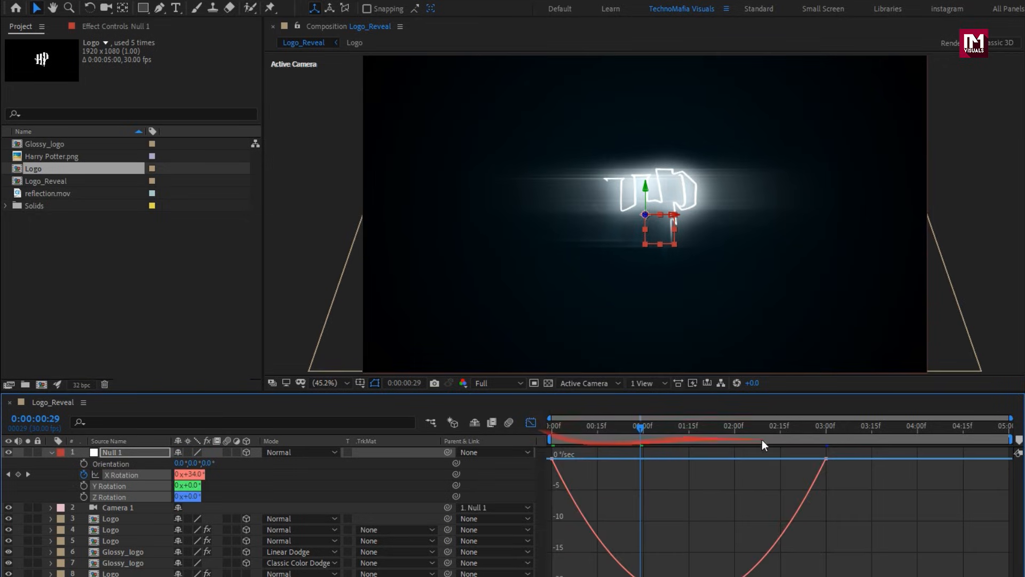
left_click(812, 483)
left_click_drag(782, 463, 722, 463)
left_click(528, 422)
Keyframe Null 1's Position at 3:00 and set its Z value to about 1281 at 0:00.
left_click(130, 454)
key("p")
left_click_drag(767, 446, 824, 441)
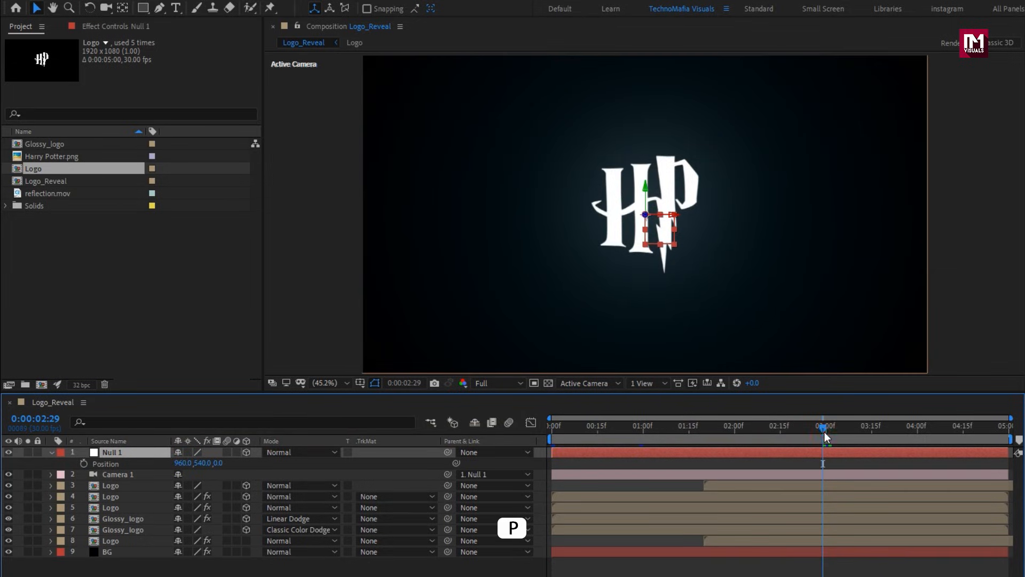
left_click(84, 463)
left_click(550, 427)
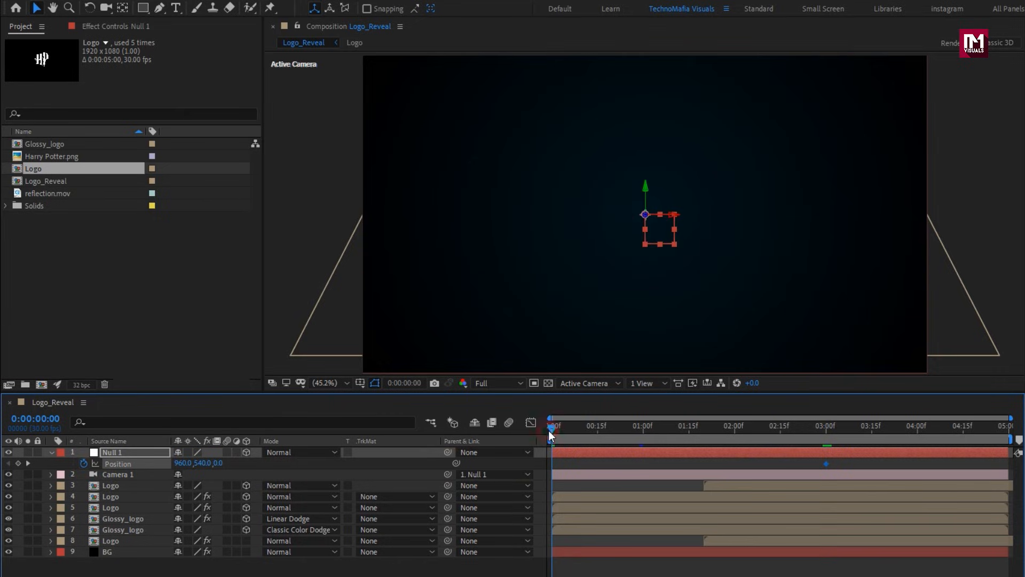
scroll(470, 241, "down", 4)
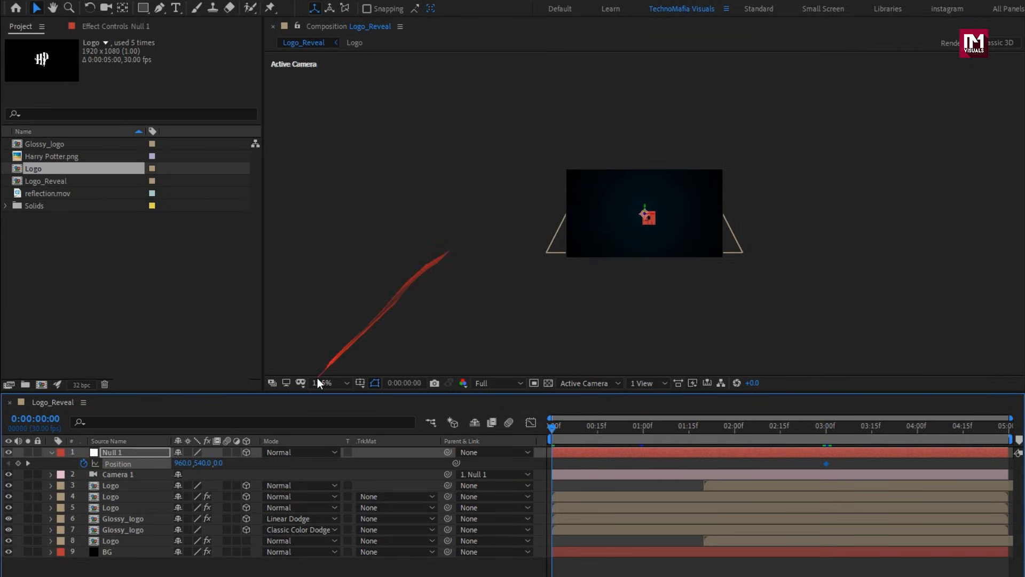
left_click_drag(213, 463, 534, 466)
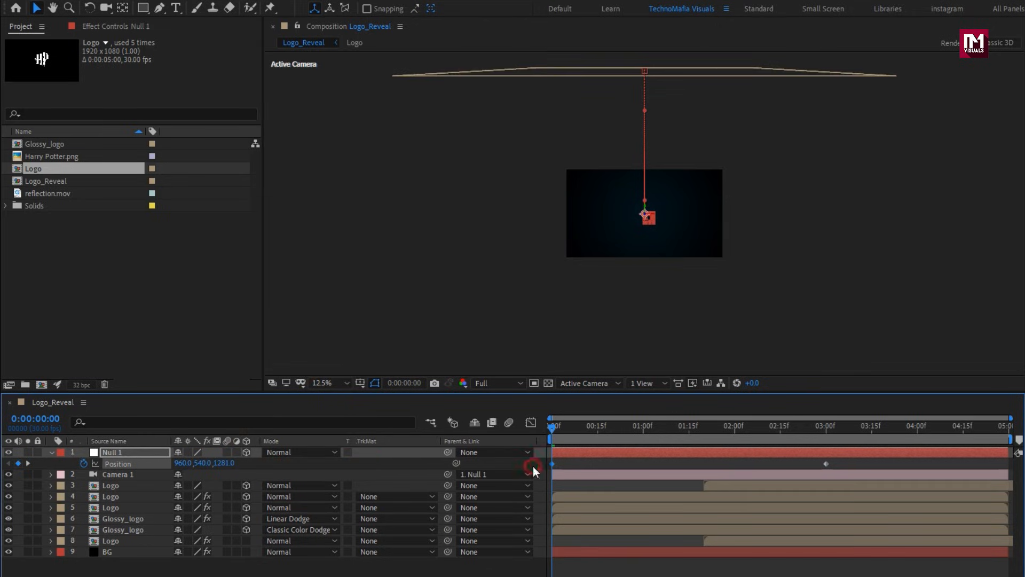
Lower Null 1's Y position to a negative value in the 0:00 keyframe and check the camera move at several times.
left_click_drag(202, 468, 2, 465)
left_click_drag(199, 467, 223, 463)
left_click(592, 429)
left_click(613, 429)
left_click(659, 435)
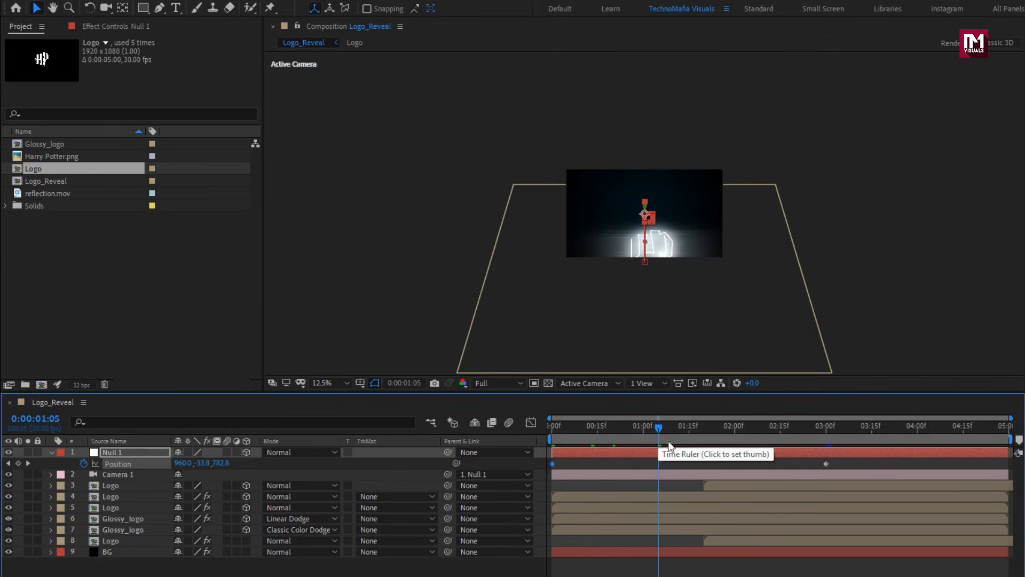
Apply Easy Ease to both Position keyframes of Null 1.
left_click_drag(851, 462, 546, 487)
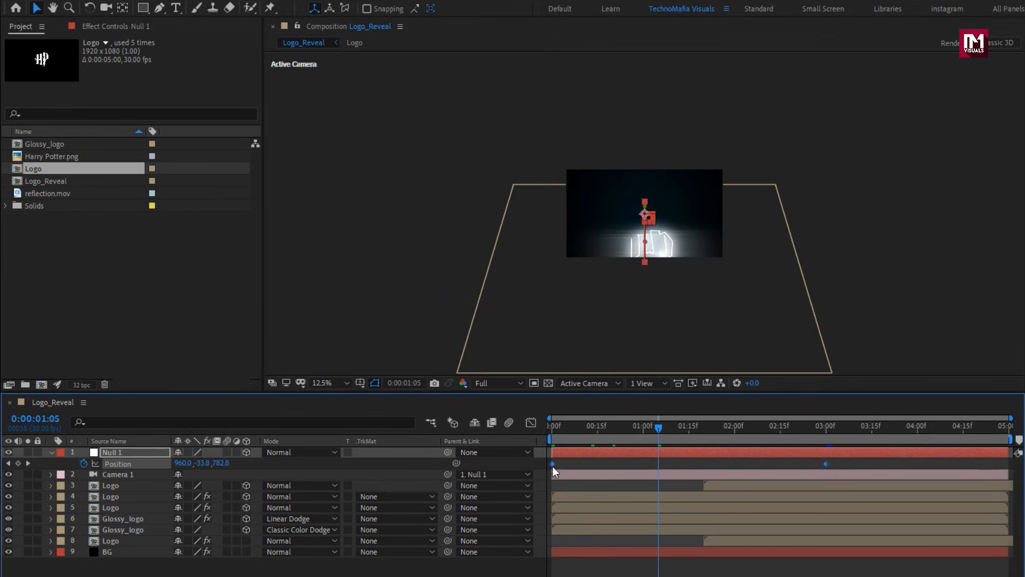
right_click(552, 463)
mouse_move(694, 576)
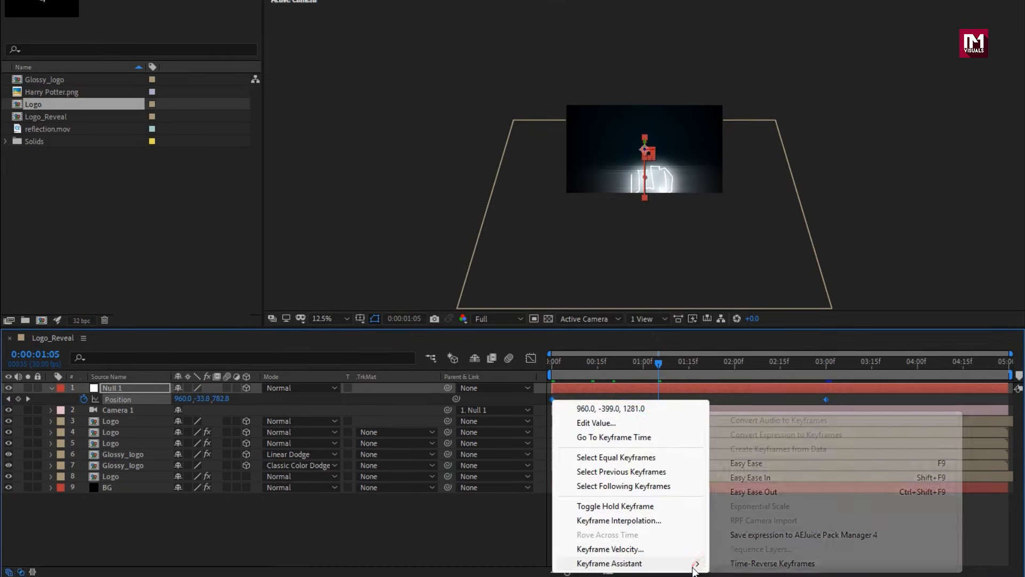
left_click(747, 464)
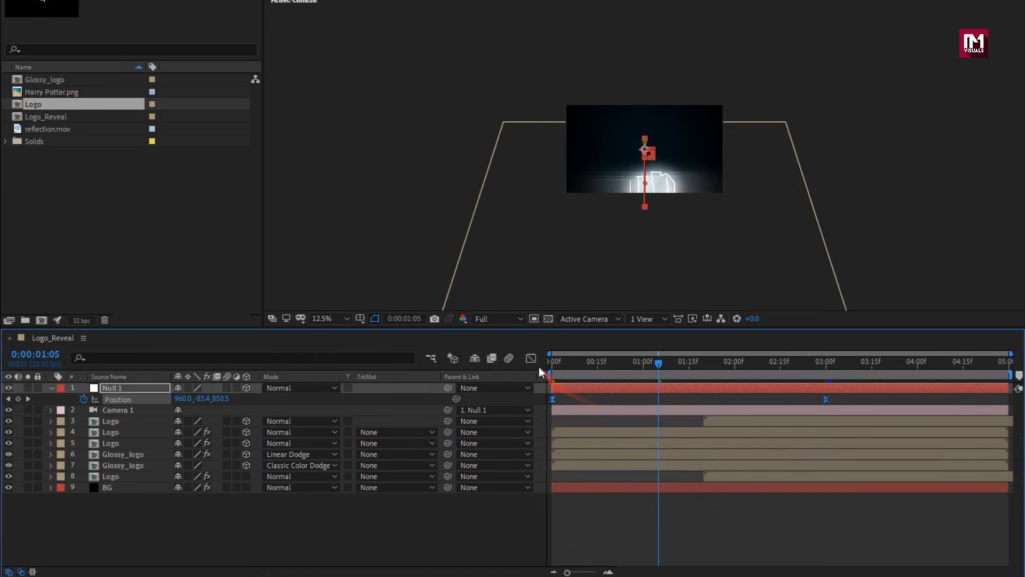
Reshape Null 1's Position speed curve to peak early by lengthening the ending influence and shortening the starting one, and collapse the layer.
left_click(531, 358)
left_click(826, 536)
left_click_drag(779, 536, 660, 537)
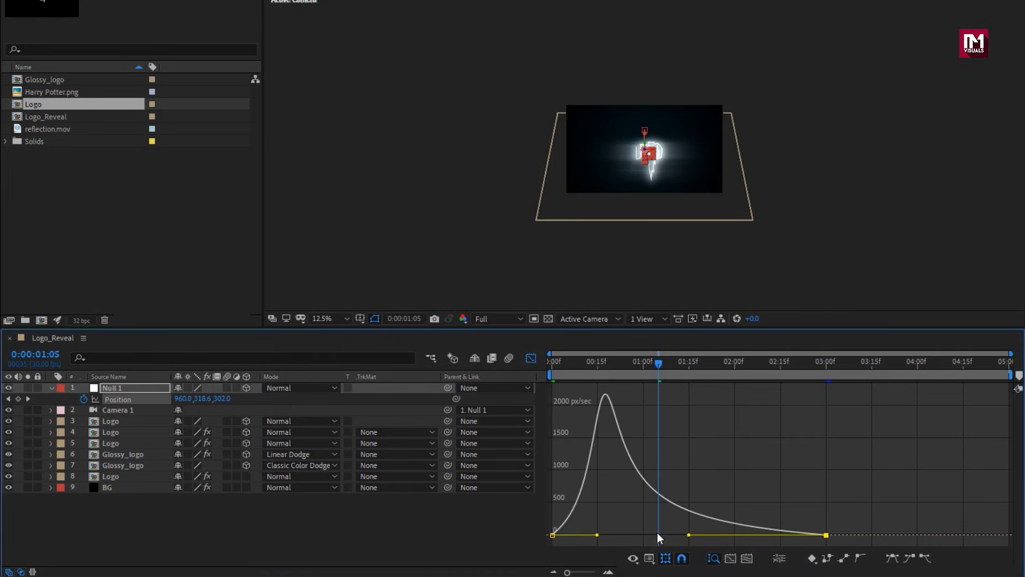
left_click_drag(599, 538, 579, 537)
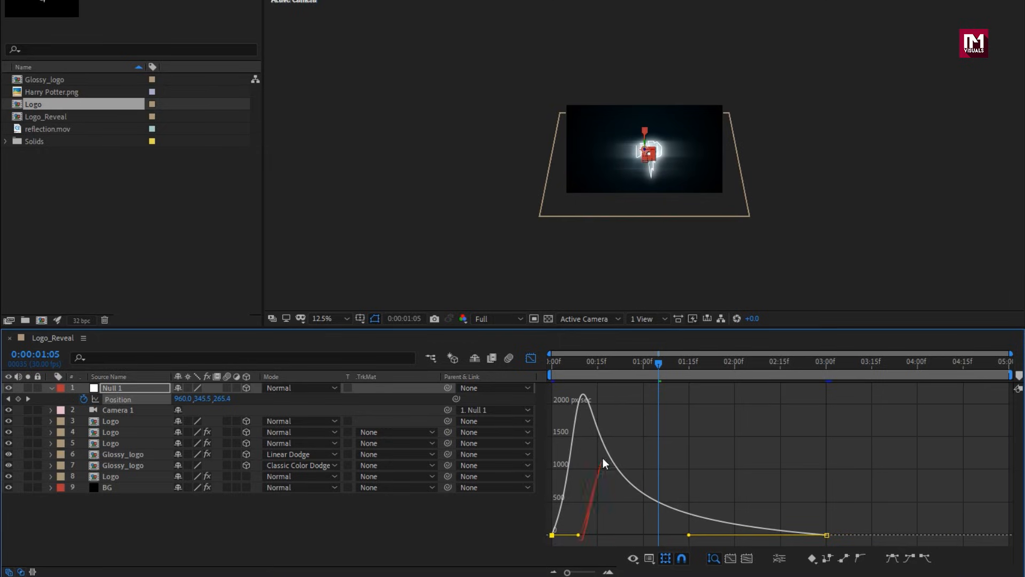
left_click(709, 363)
left_click(756, 366)
left_click(786, 367)
left_click(532, 359)
left_click(51, 388)
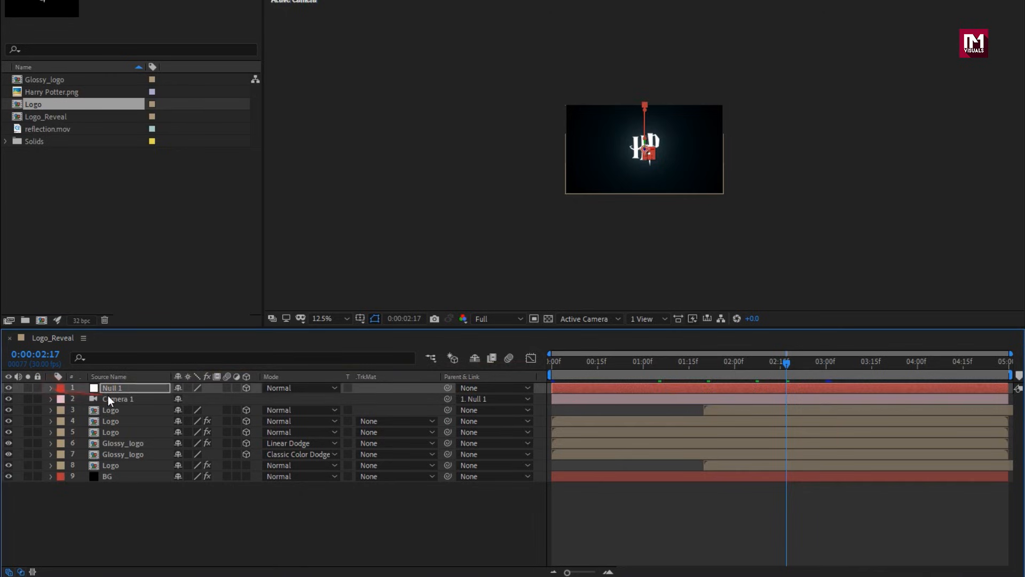
Keyframe Camera 1's Position at 0:00 and set its Z value to -2520.7 at 4:29.
left_click(109, 399)
key("p")
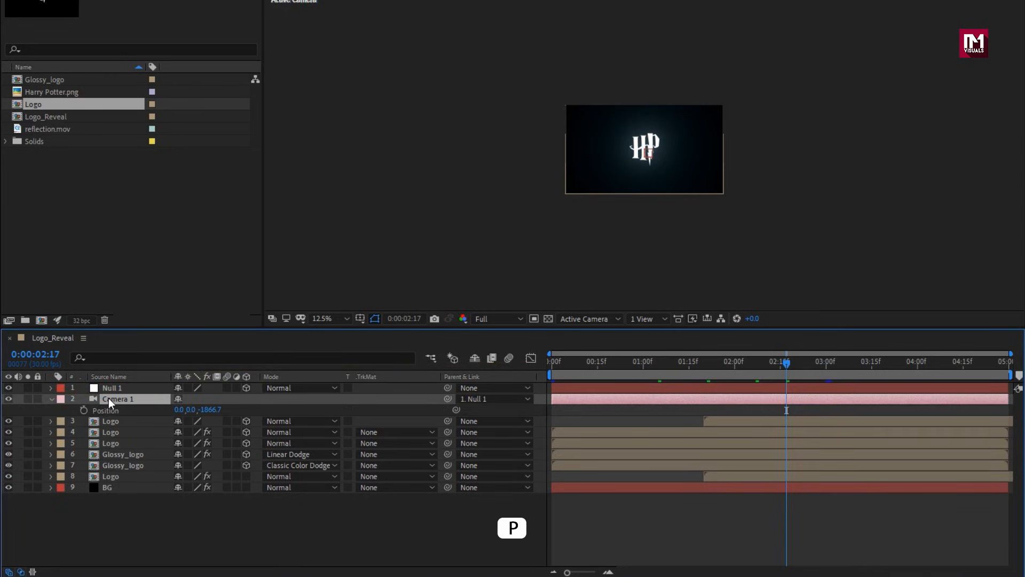
left_click_drag(787, 363, 551, 364)
left_click(84, 411)
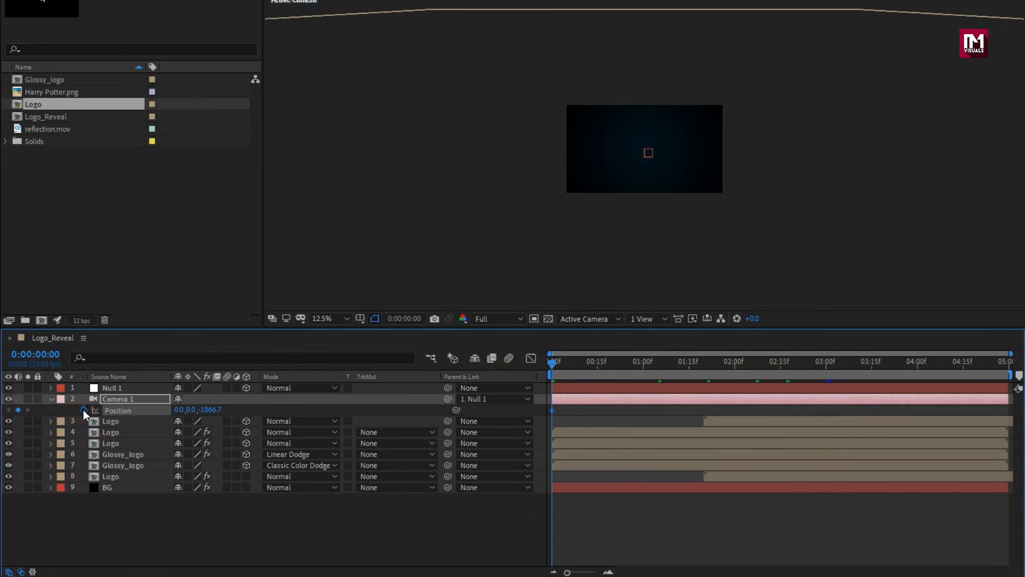
left_click(1014, 366)
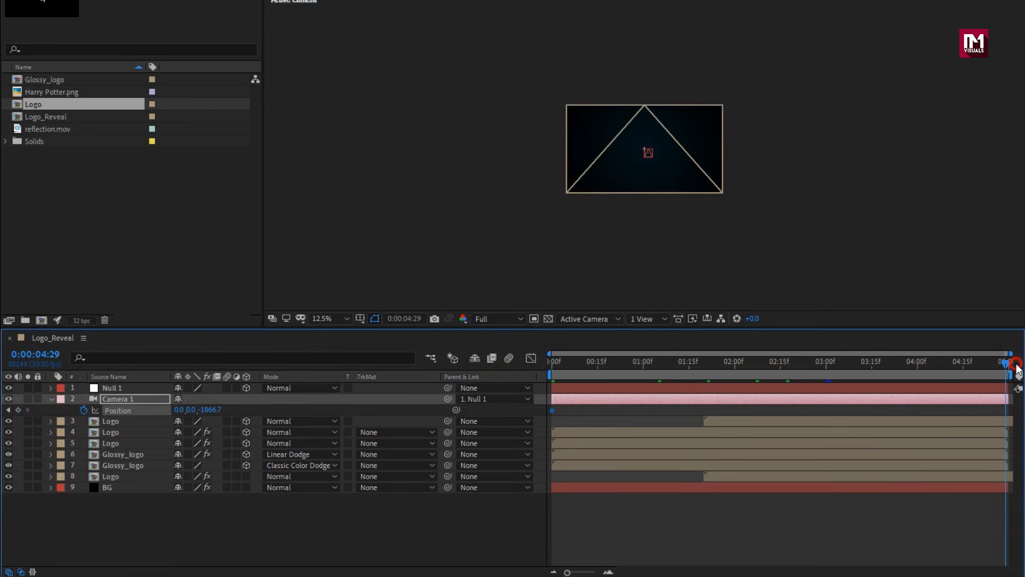
scroll(721, 206, "up", 1)
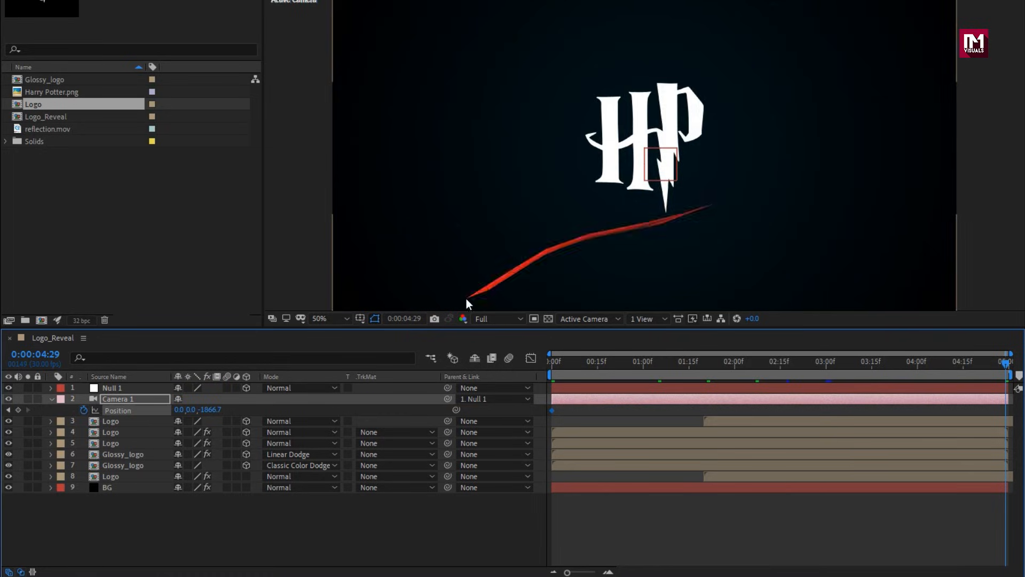
left_click_drag(209, 415, 60, 416)
left_click_drag(204, 409, 103, 412)
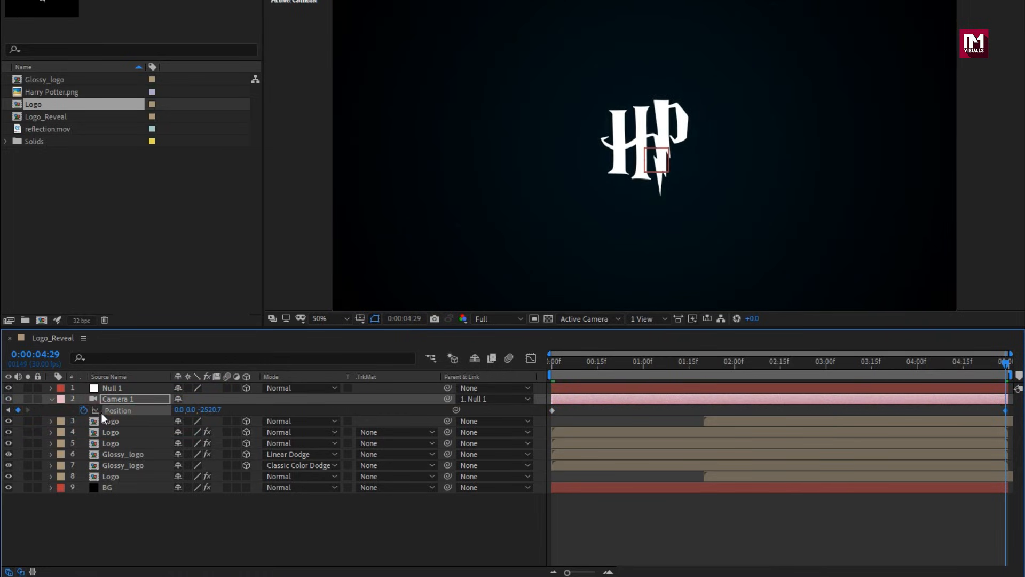
Apply Easy Ease to Camera 1's last Position keyframe at 4:29.
right_click(1006, 410)
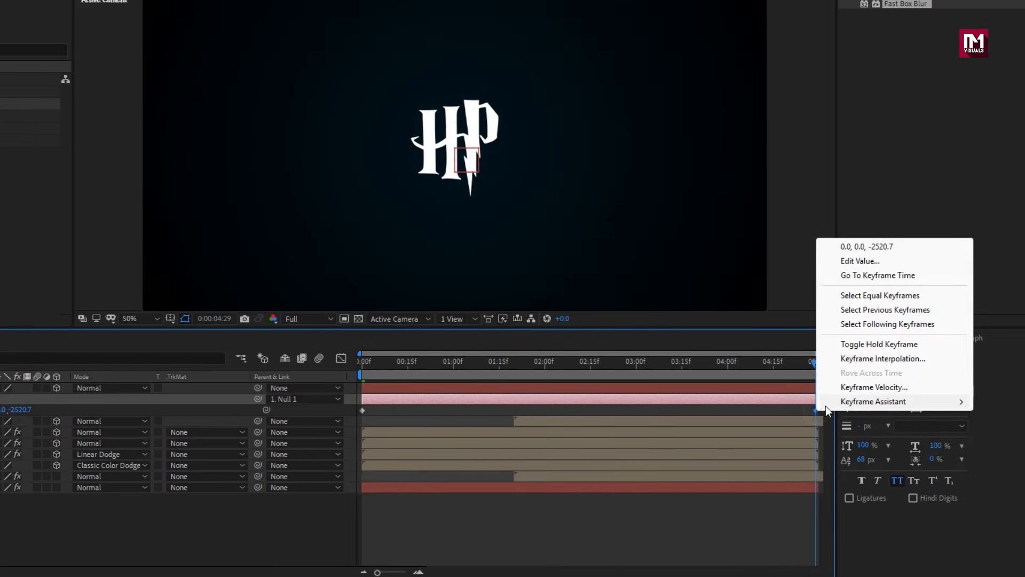
mouse_move(826, 405)
left_click(592, 444)
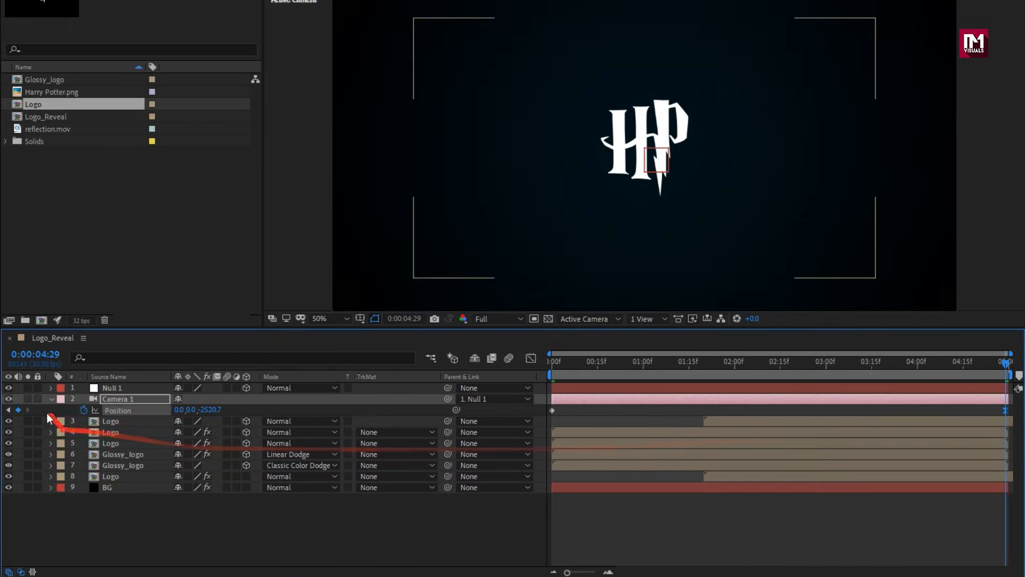
Reveal Camera 1's transform properties and add a Point of Interest keyframe at 2:00.
left_click(52, 399)
left_click(52, 399)
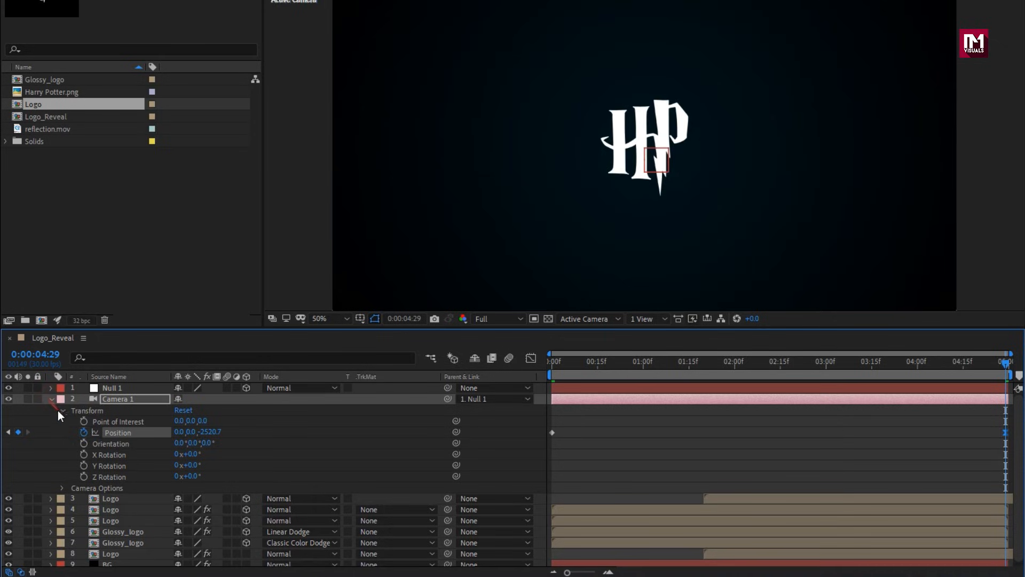
left_click_drag(578, 368, 521, 368)
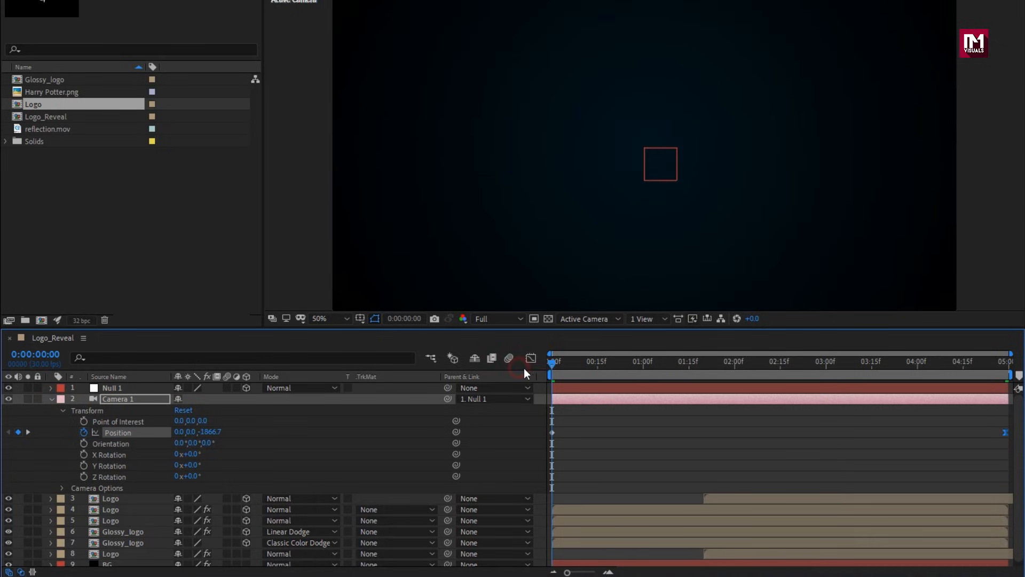
left_click_drag(678, 357, 826, 368)
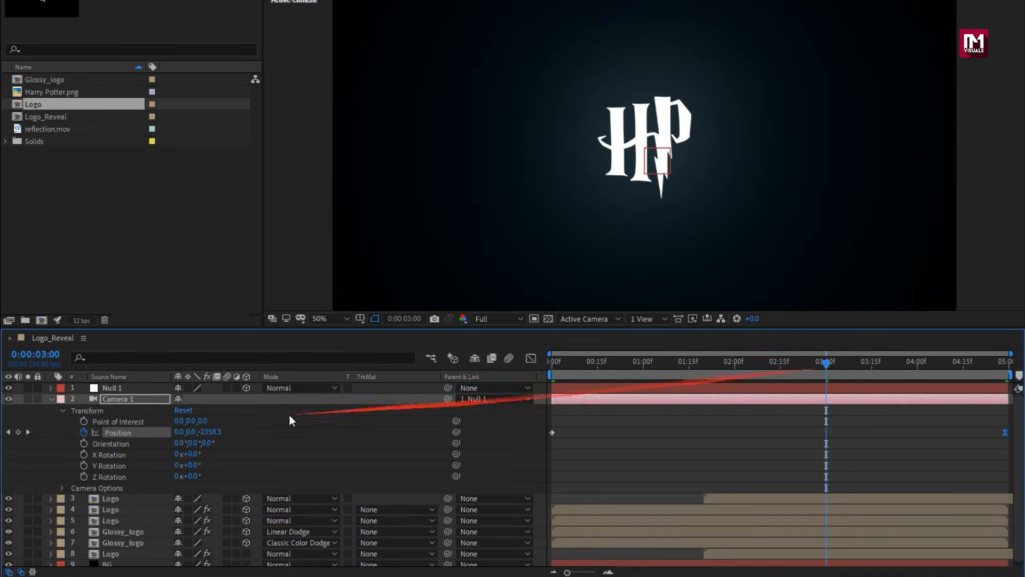
left_click_drag(710, 366, 736, 364)
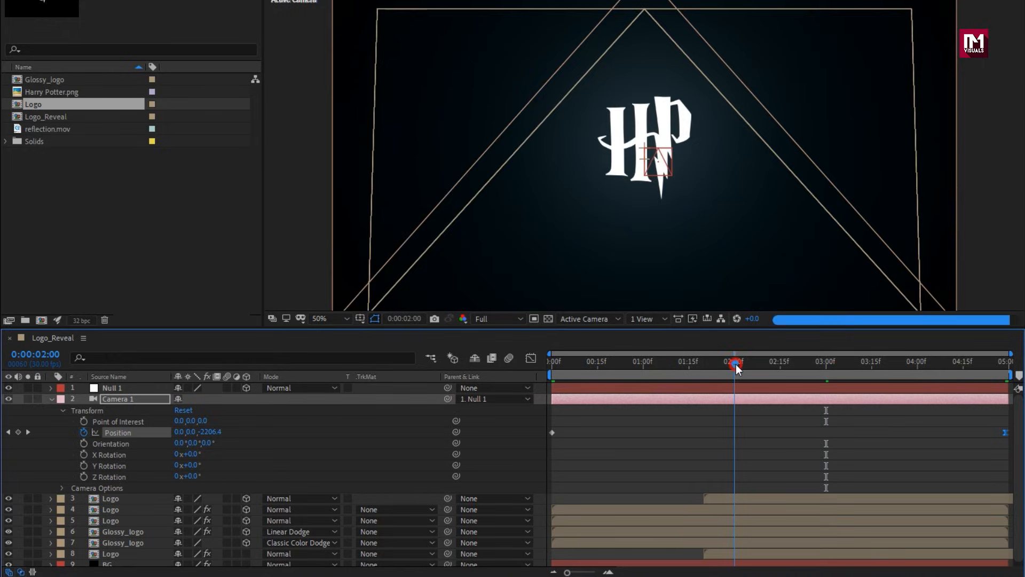
left_click(84, 422)
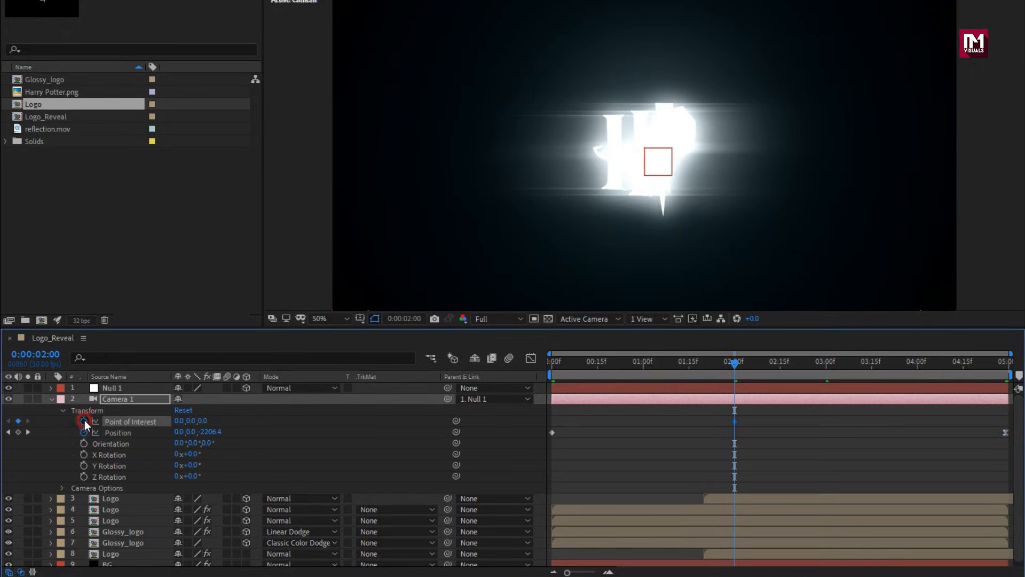
Set Camera 1's Point of Interest Y value to -275 at 0:00, fit the composition view and preview the move up to 2:00.
key("Home")
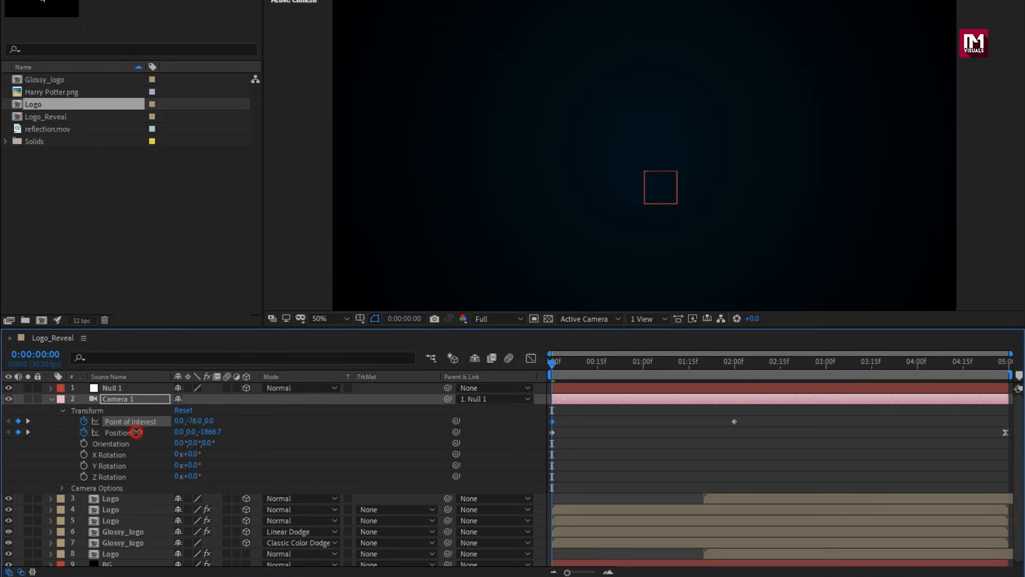
left_click_drag(137, 433, 133, 432)
scroll(560, 238, "down", 4)
left_click_drag(196, 422, 132, 430)
left_click_drag(553, 363, 616, 363)
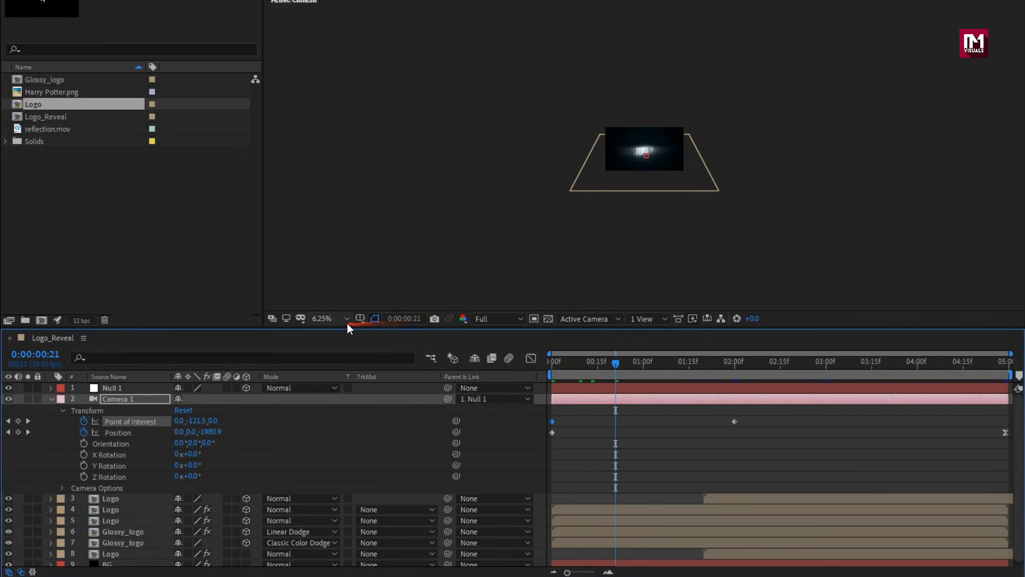
left_click(346, 320)
left_click(350, 346)
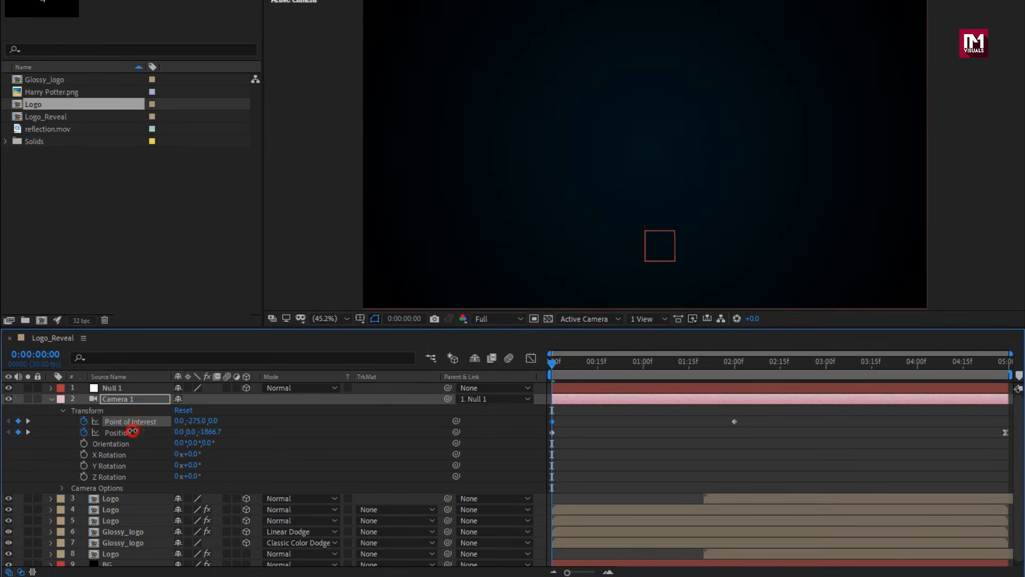
left_click_drag(620, 366, 740, 366)
left_click(735, 364)
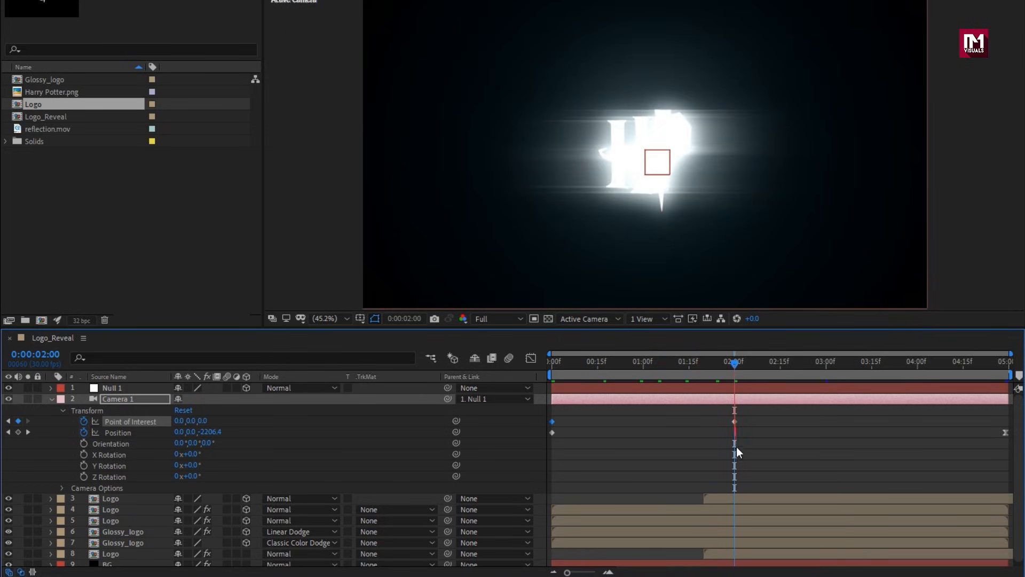
Apply Easy Ease to both Point of Interest keyframes of Camera 1.
left_click_drag(751, 421, 539, 424)
right_click(552, 422)
mouse_move(628, 419)
left_click(730, 452)
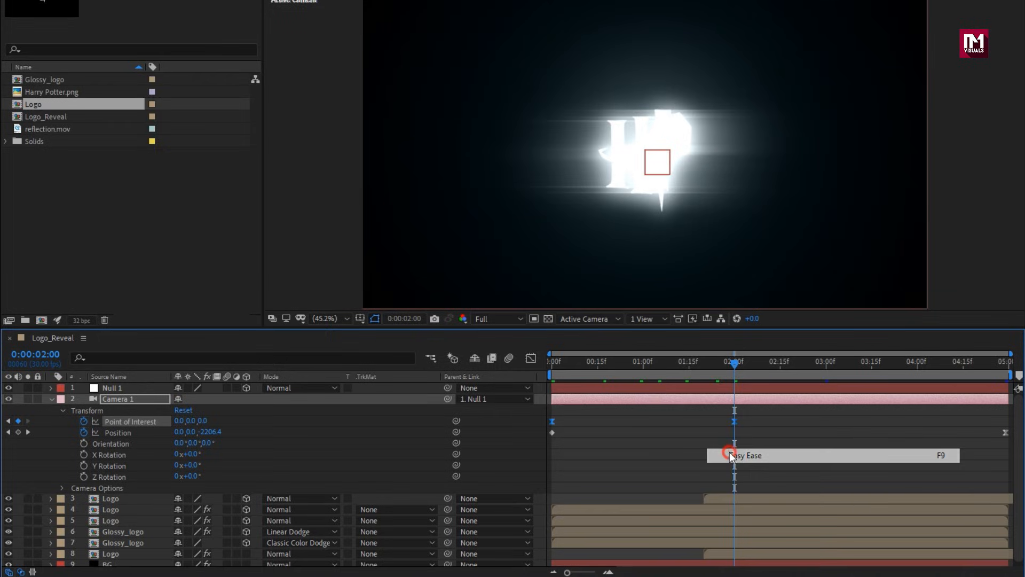
Reshape the Point of Interest speed curve to peak near the start and settle slowly towards 2:00, checking the opening frames.
left_click(532, 358)
left_click(735, 534)
left_click_drag(705, 535, 561, 540)
left_click(631, 366)
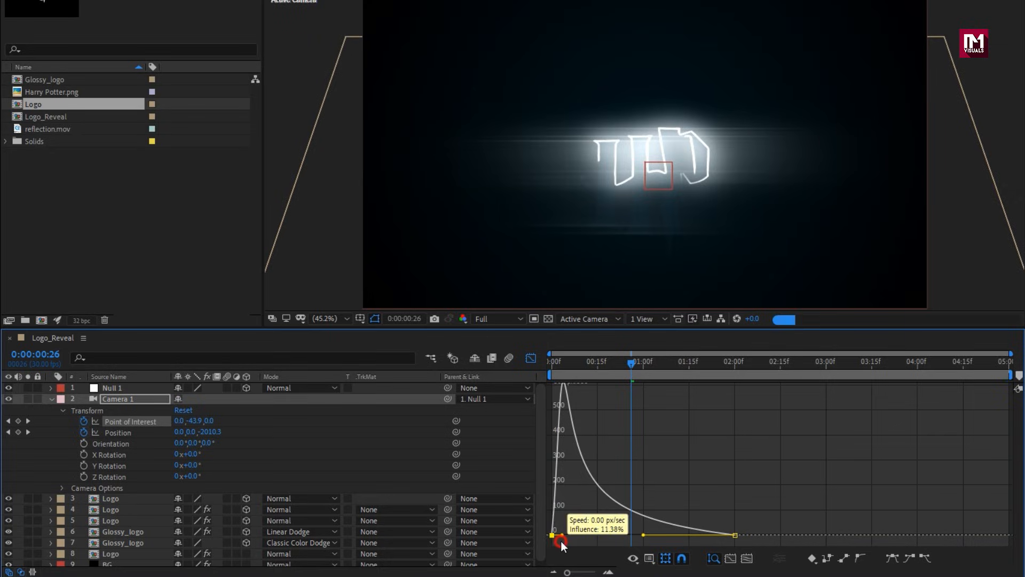
left_click(606, 362)
left_click(581, 362)
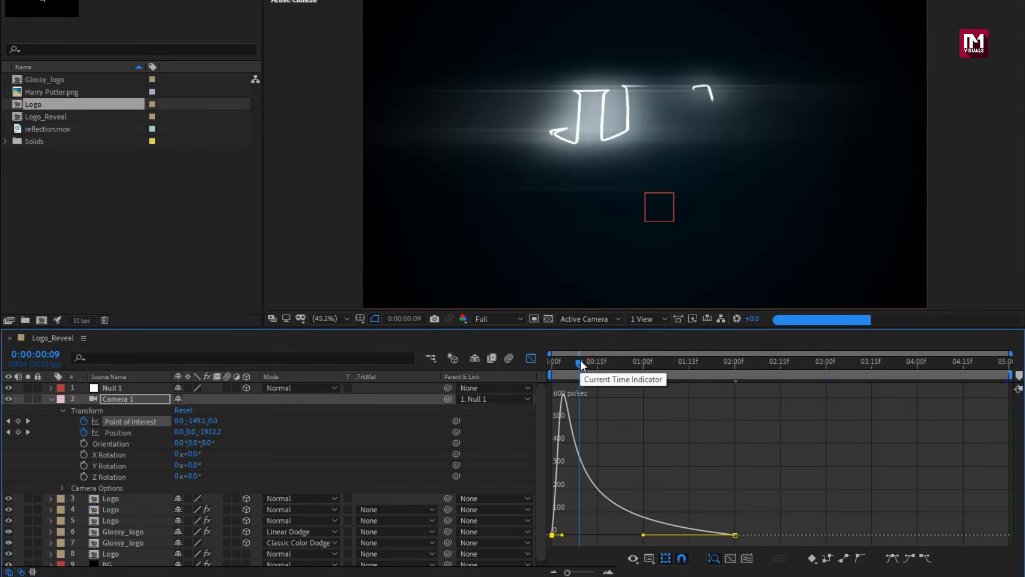
Check the camera move up to 0:21, then close the speed graph and collapse Camera 1's properties.
left_click_drag(581, 360, 614, 363)
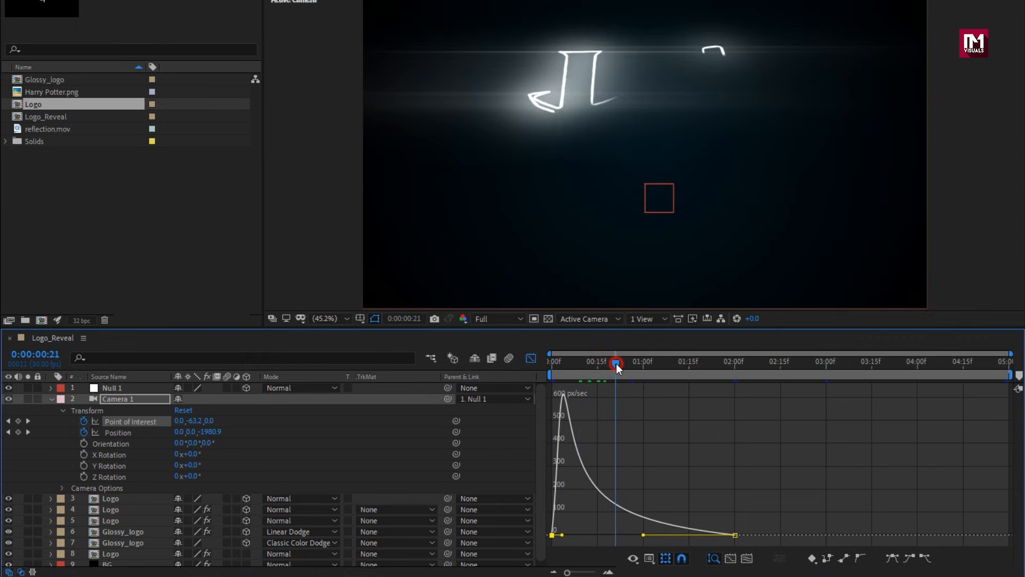
left_click(531, 358)
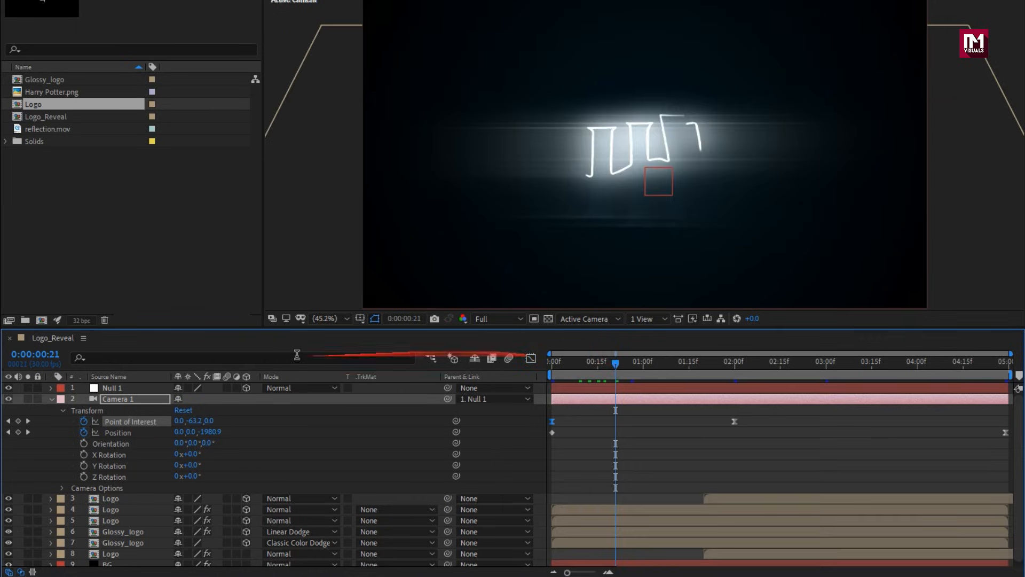
left_click(51, 398)
Pre-compose all layers except BG into a composition named Light_logo and set its blending mode to Add.
left_click(117, 528)
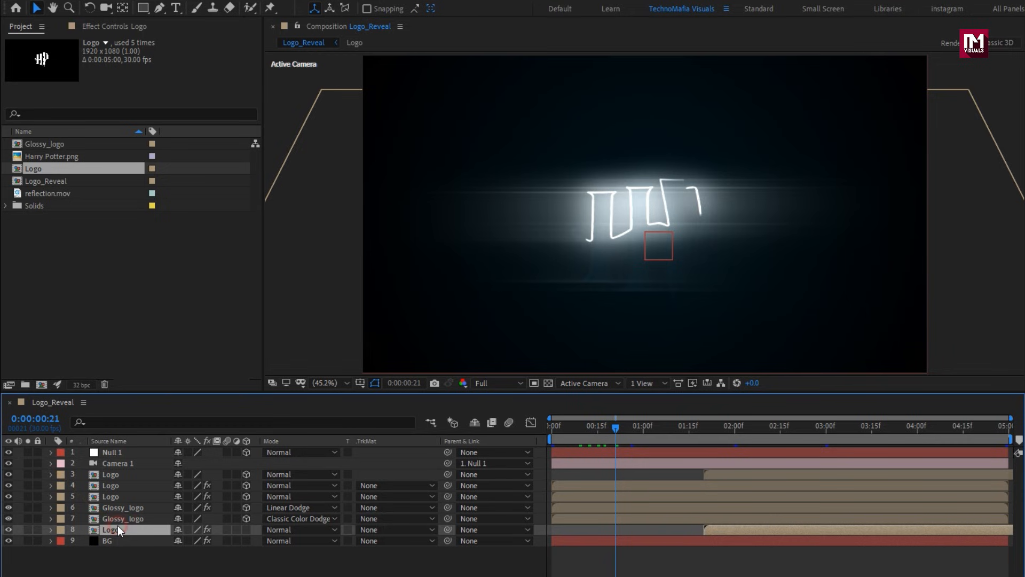
left_click(115, 455, "shift")
right_click(115, 455)
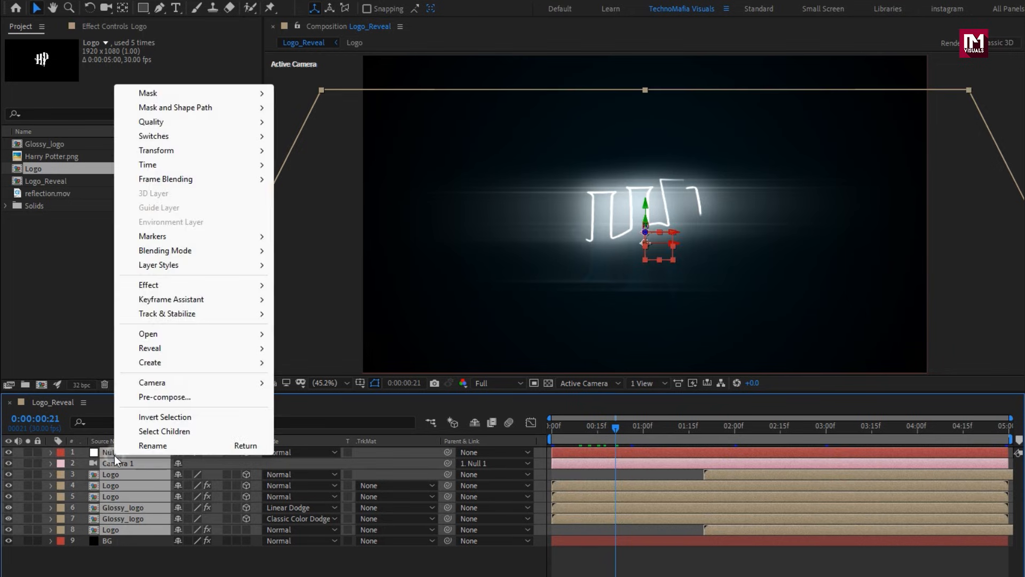
left_click(149, 402)
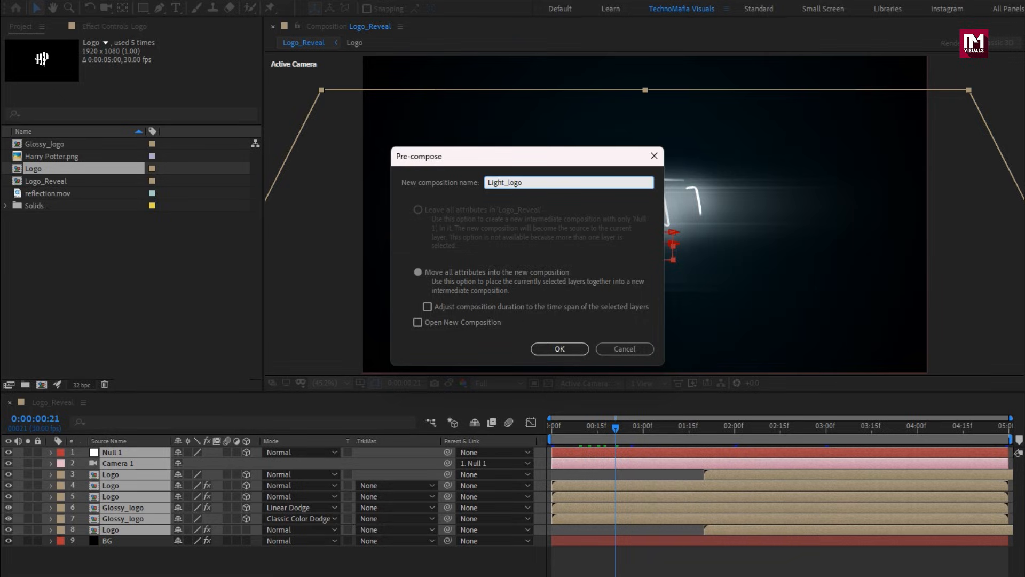
type("Light_logo")
left_click(536, 347)
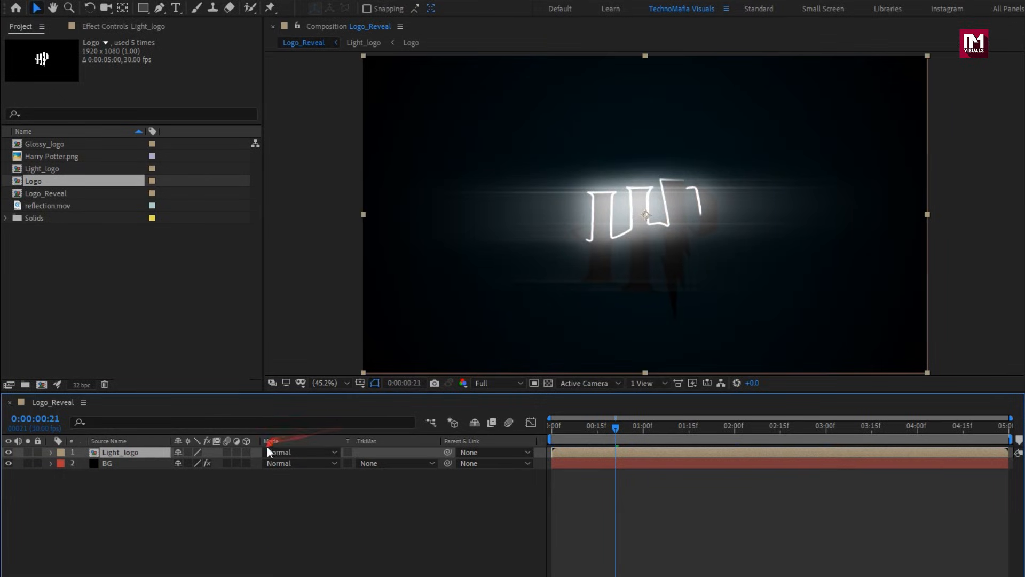
left_click(277, 452)
left_click(323, 204)
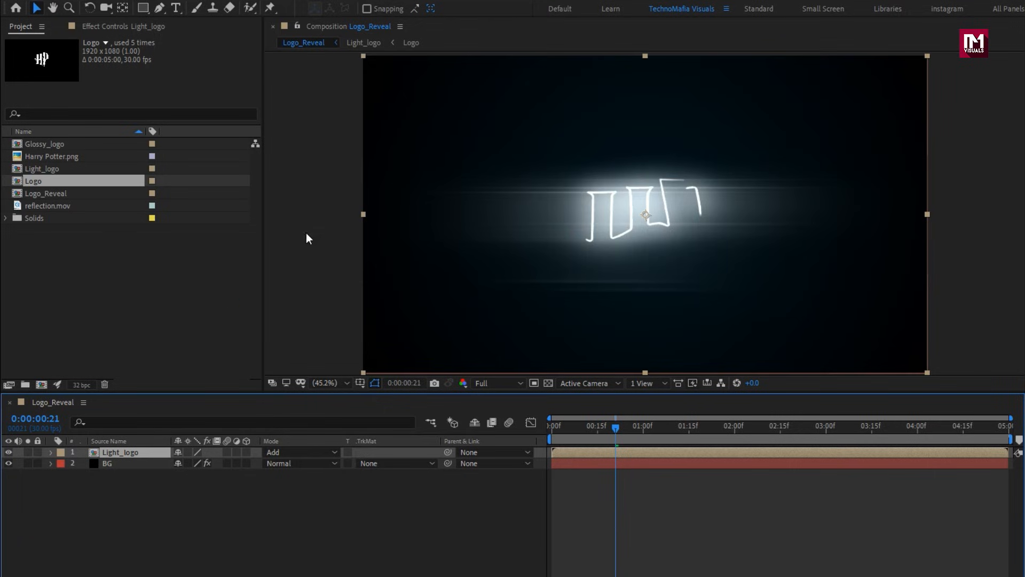
Apply the Sharpen effect to the Light_logo layer with a Sharpen Amount of 1.
left_click(146, 452)
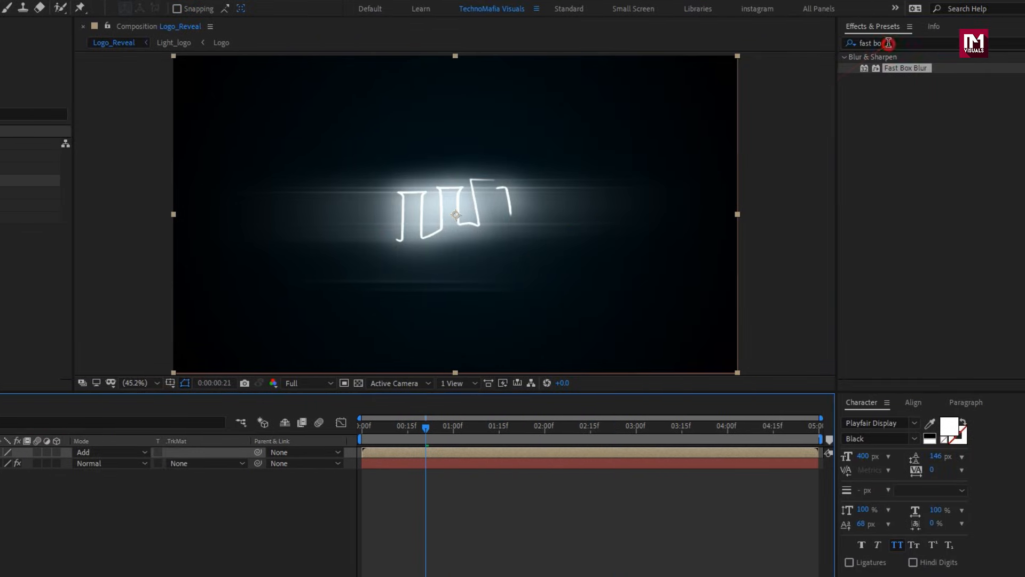
left_click_drag(889, 42, 824, 45)
type("sharp")
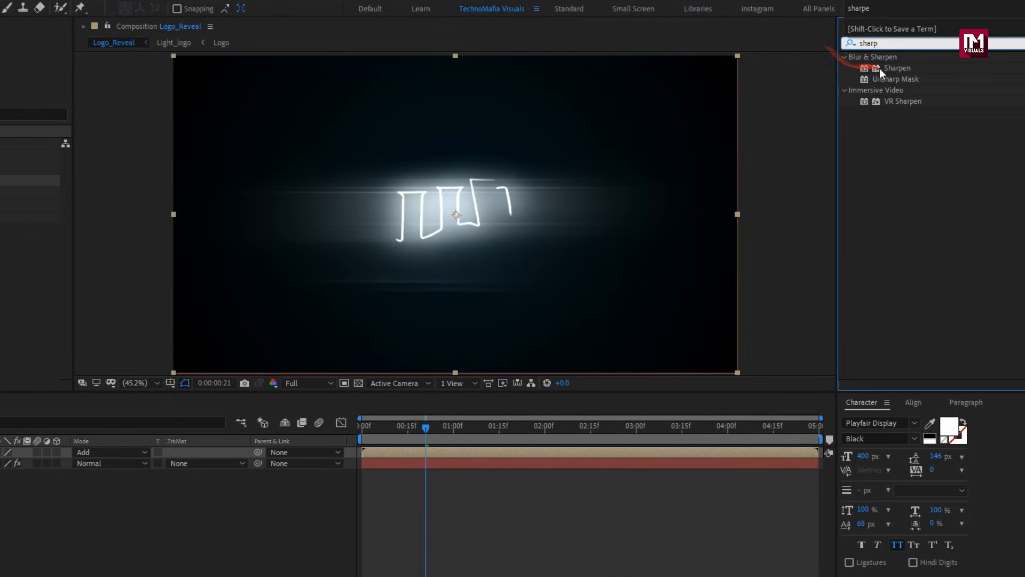
double_click(881, 68)
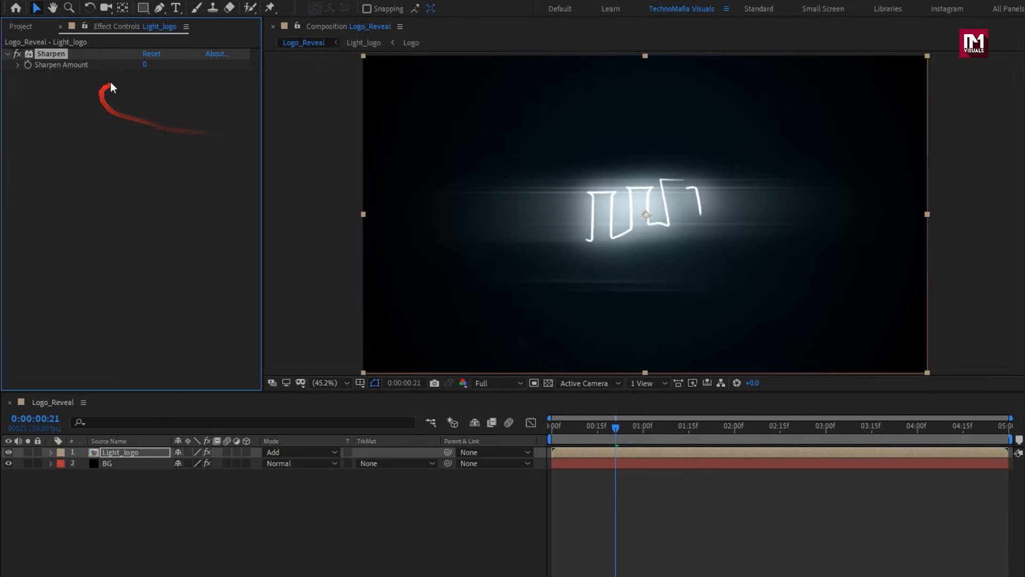
left_click(144, 64)
type("5")
key("Return")
Apply the Noise effect to the Light_logo layer with an Amount of Noise of 2.0%.
left_click_drag(894, 44, 826, 45)
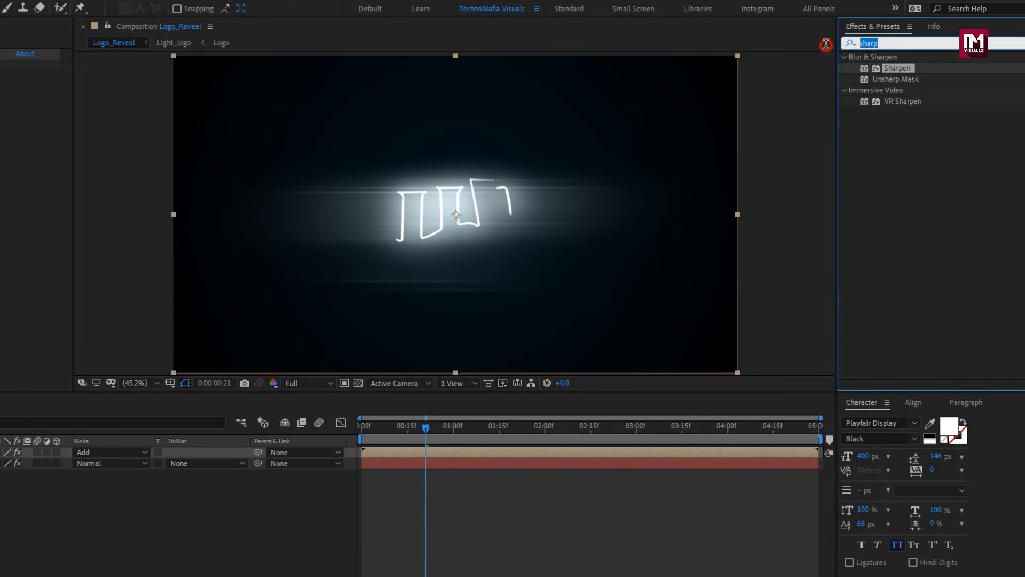
type("noise")
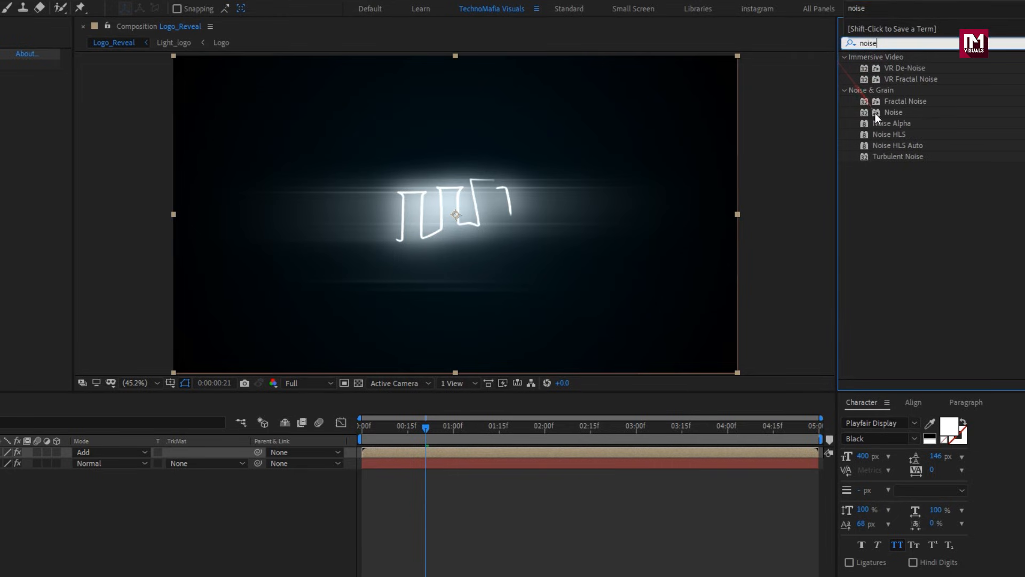
double_click(885, 113)
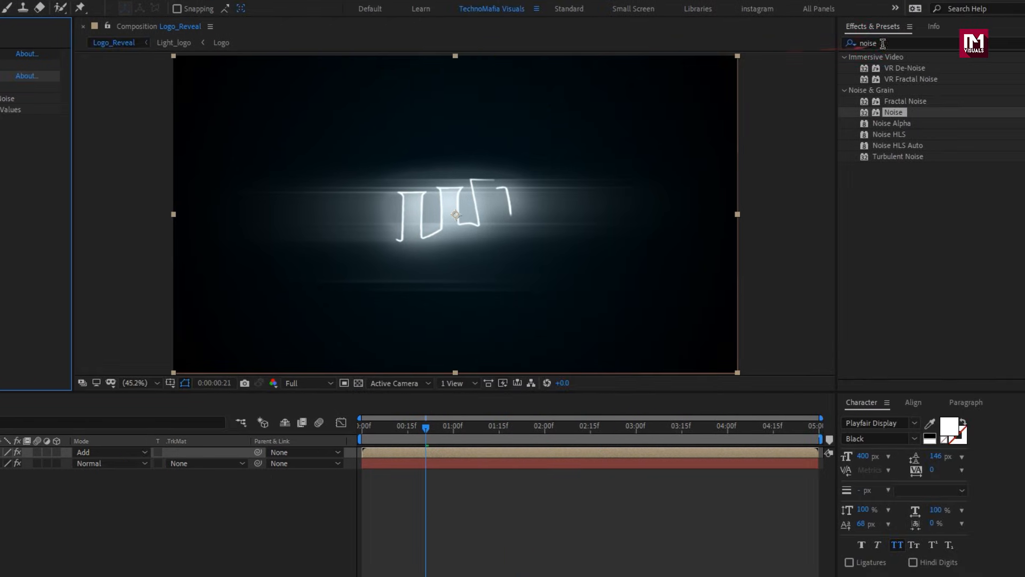
Apply Shift Channels to the Light_logo layer and set both its red and green sources to Full Off.
left_click_drag(887, 44, 794, 46)
type("sh")
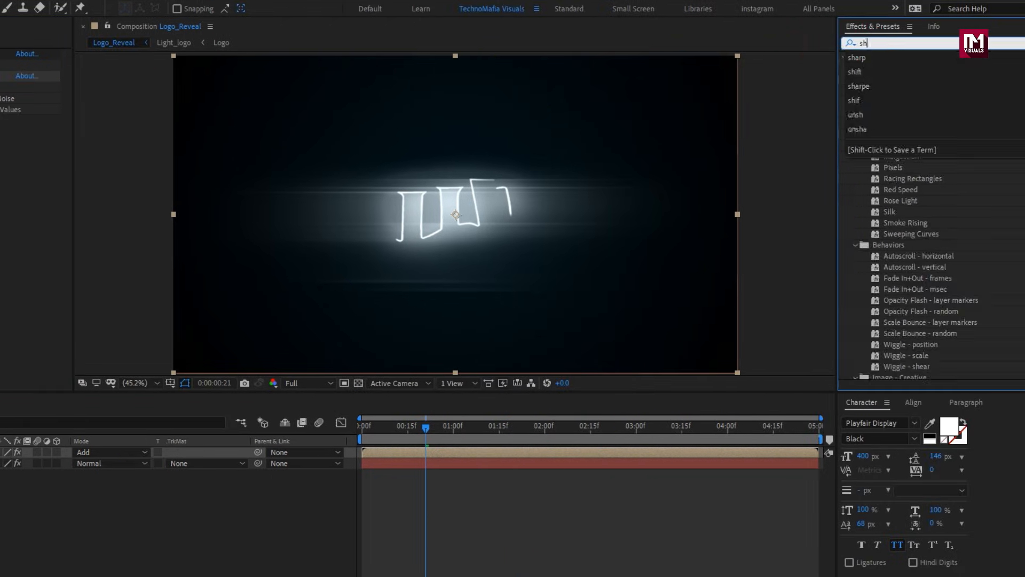
type("if")
double_click(891, 112)
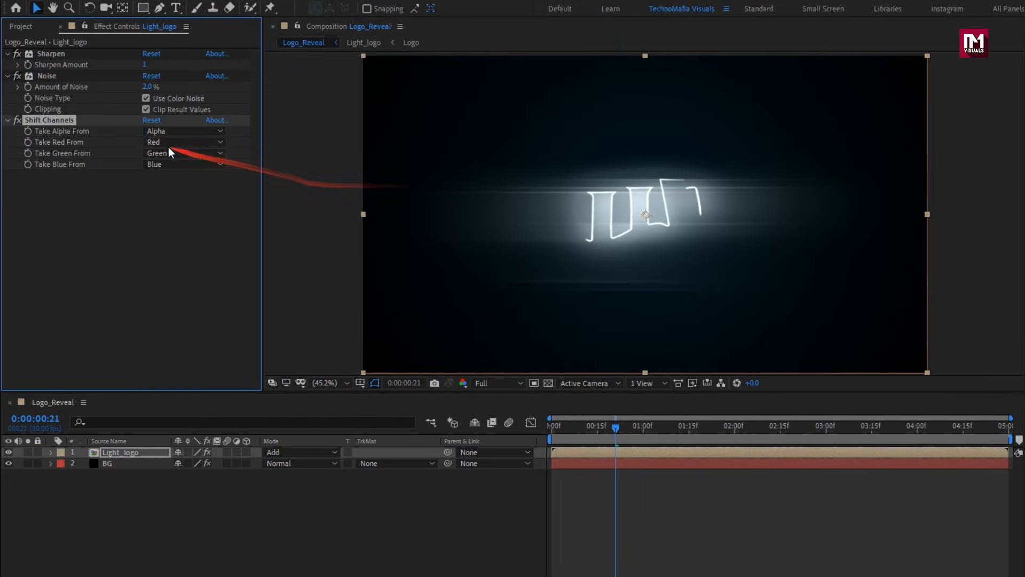
left_click(171, 142)
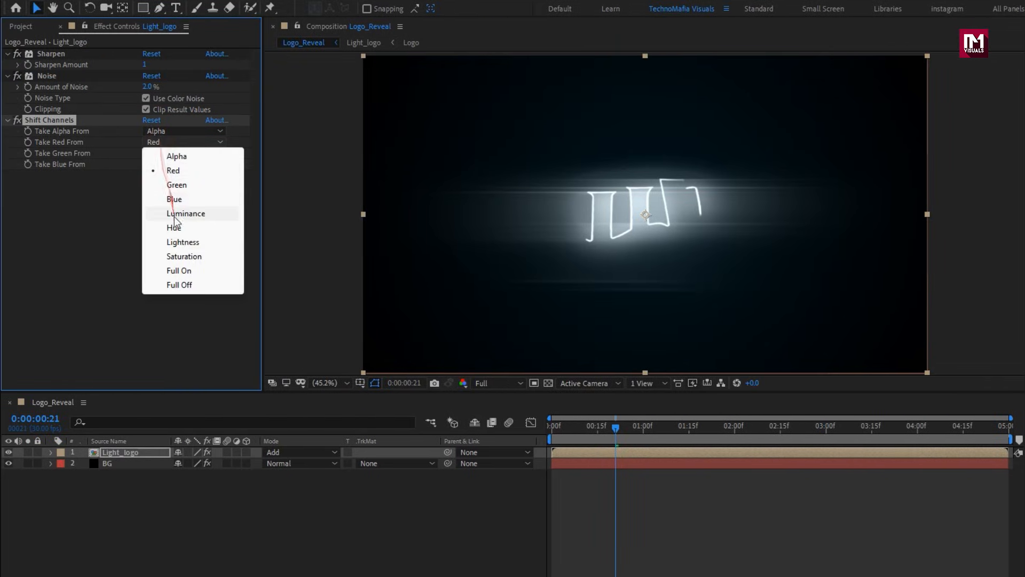
left_click(178, 285)
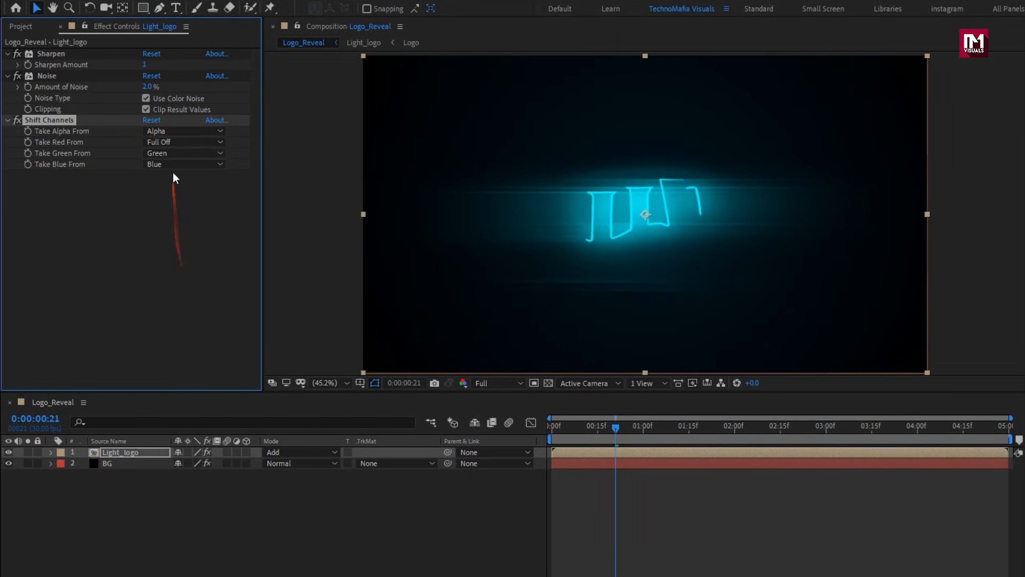
left_click(170, 154)
left_click(185, 298)
Duplicate the Light_logo layer twice so there is one copy for each colour channel.
key("ctrl+d")
left_click(139, 453)
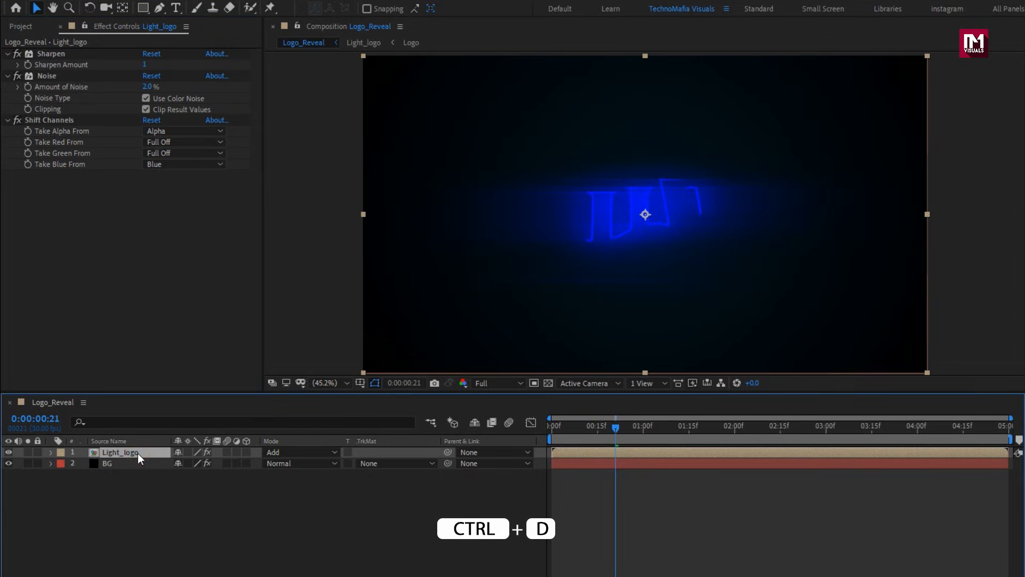
key("ctrl+d")
key("ctrl+d")
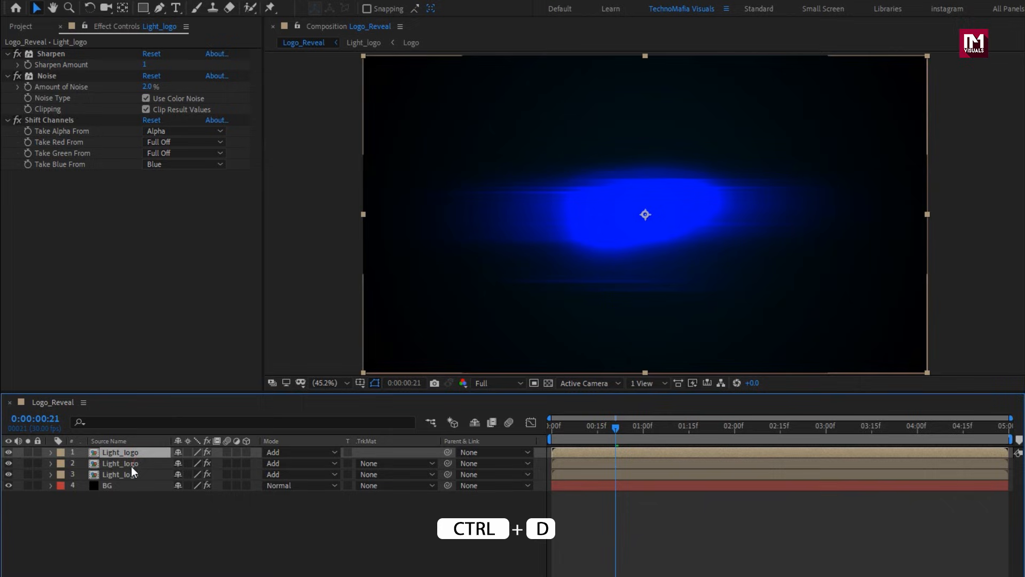
In the middle Light_logo layer's Shift Channels, take blue from Full Off and green from Green.
left_click(124, 463)
left_click(158, 165)
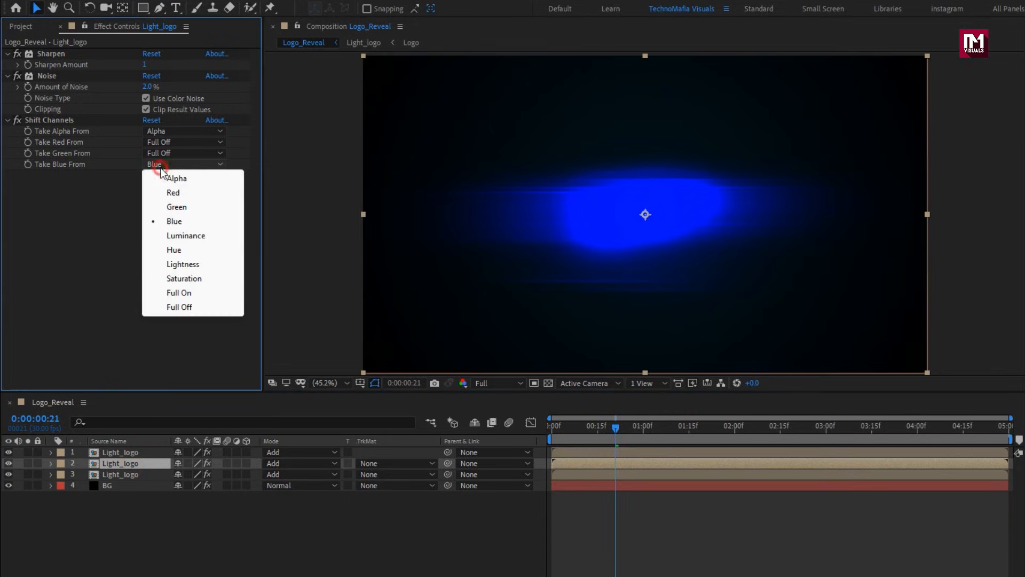
left_click(180, 306)
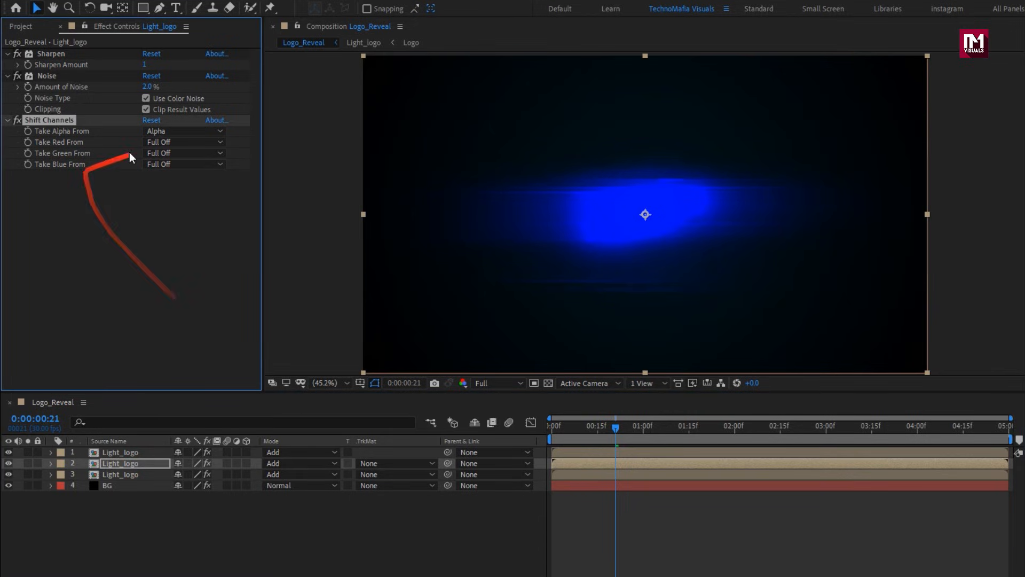
left_click(161, 154)
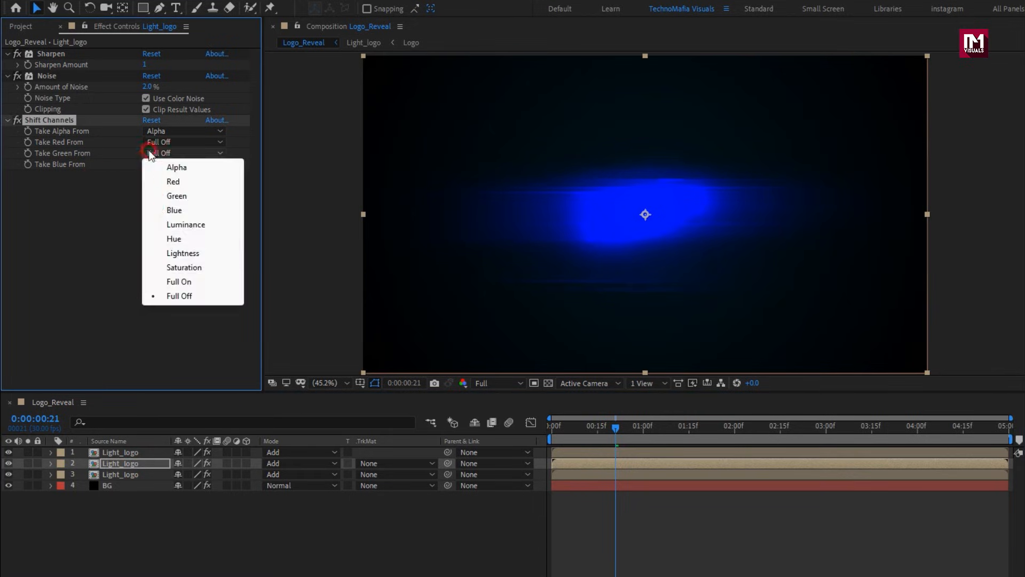
left_click(174, 194)
In the uppermost Light_logo layer's Shift Channels, take blue from Full Off and red from Red.
left_click(117, 453)
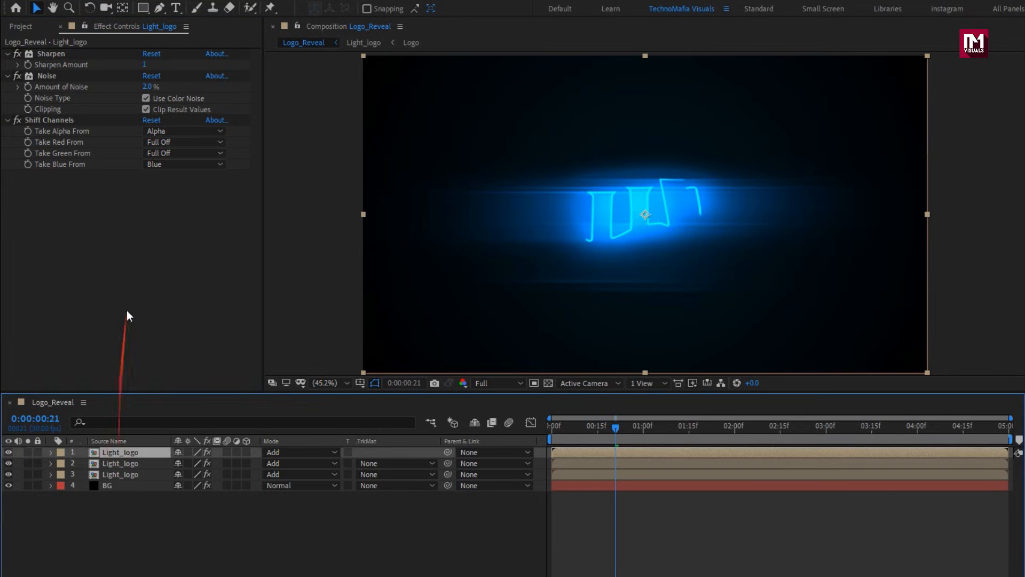
left_click(159, 165)
left_click(180, 306)
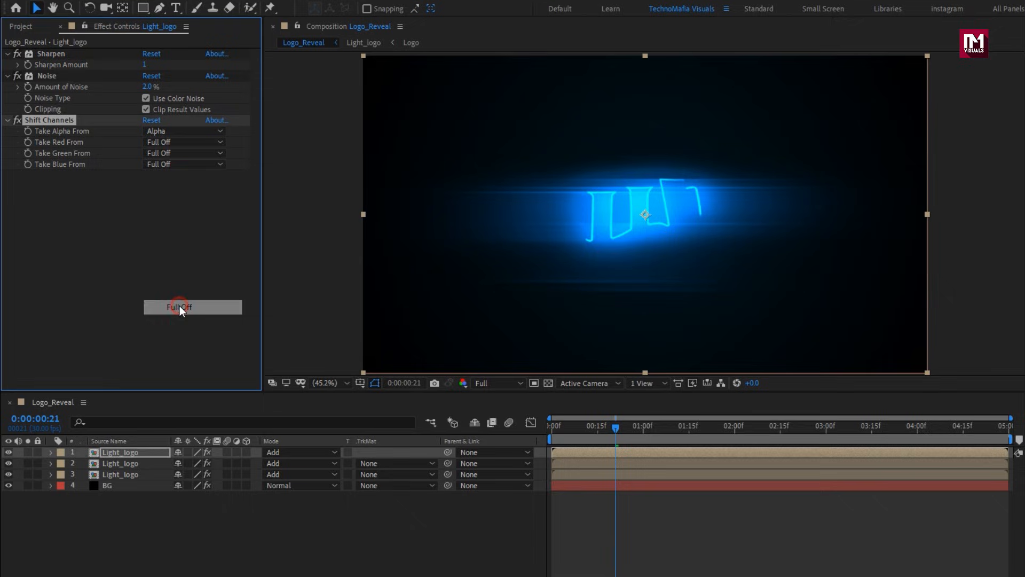
left_click(156, 140)
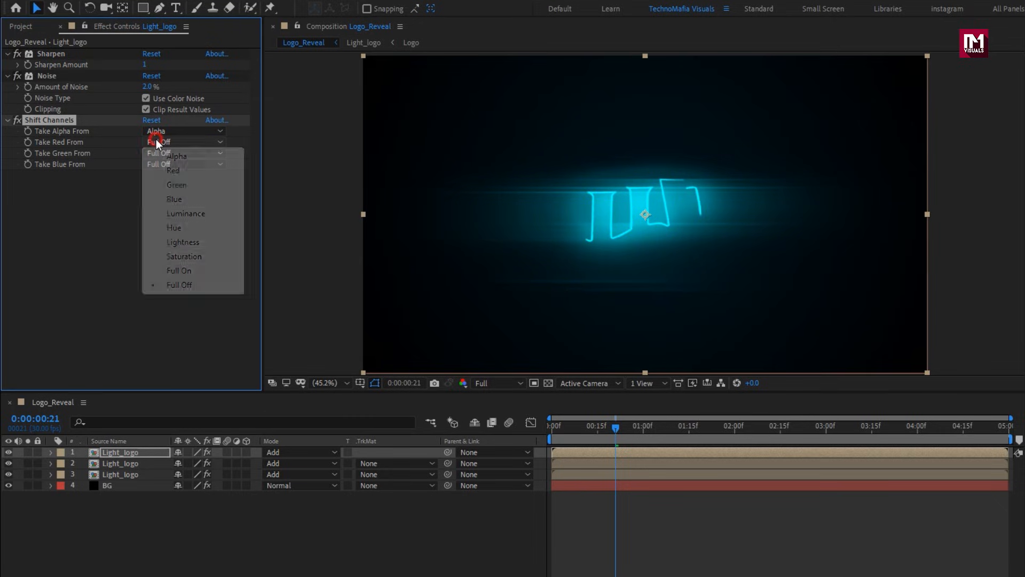
left_click(176, 170)
Reveal Position on all three Light_logo layers and set X to 958 on the lowest and 962 on the uppermost.
left_click(128, 453)
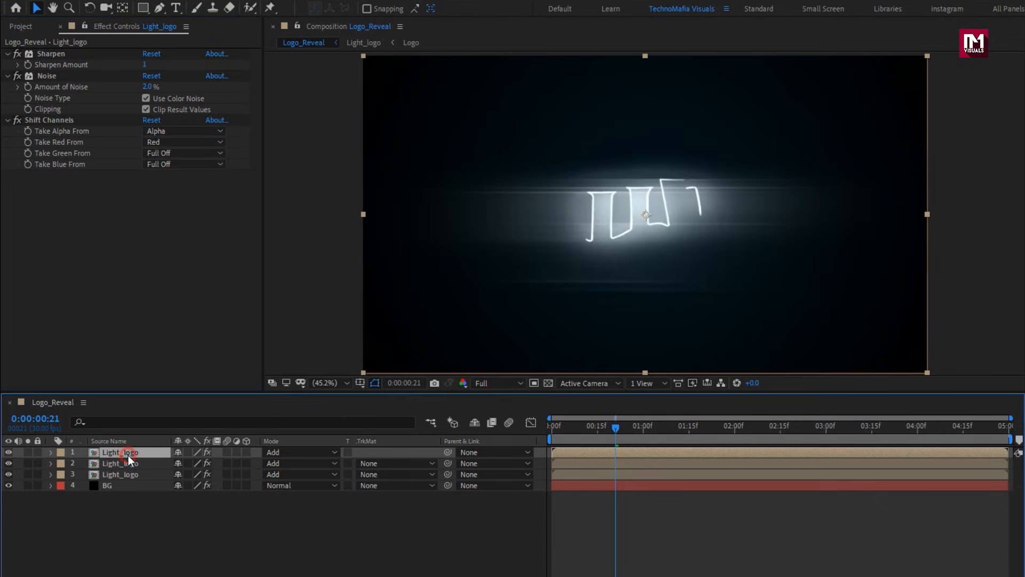
key("p")
left_click(127, 475)
key("p")
left_click(123, 496)
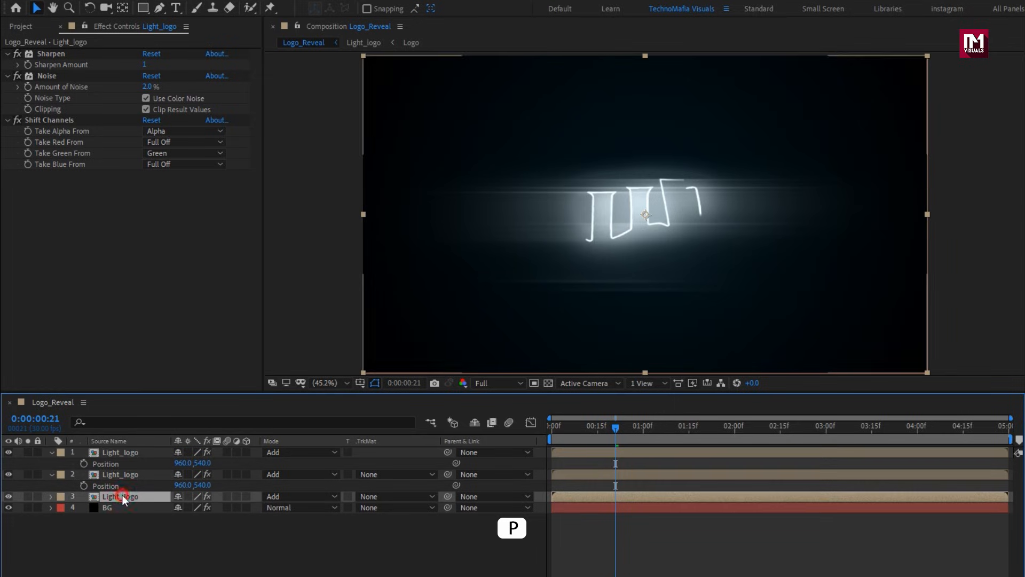
key("p")
left_click(179, 509)
type("958")
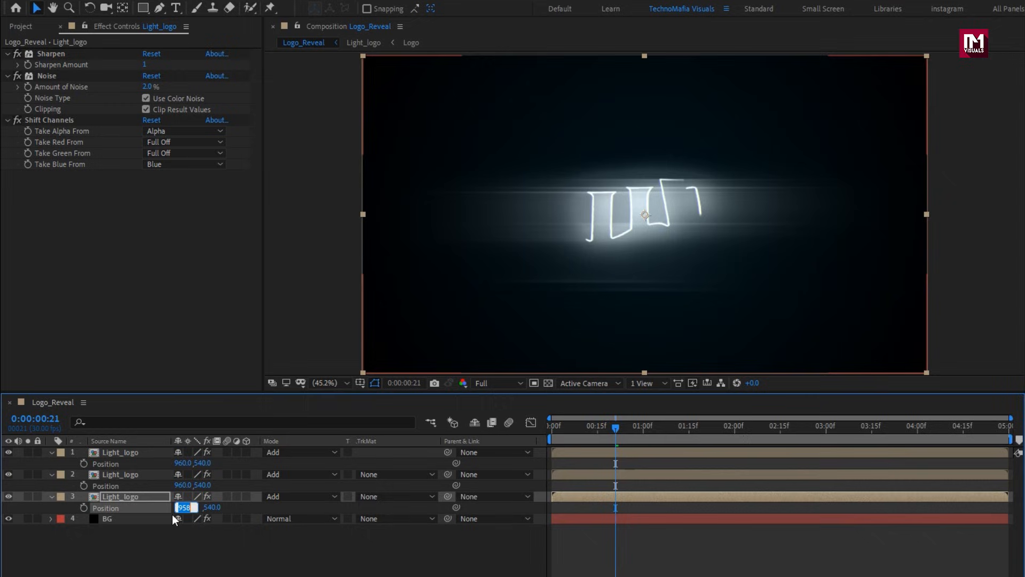
left_click(178, 463)
key("Up")
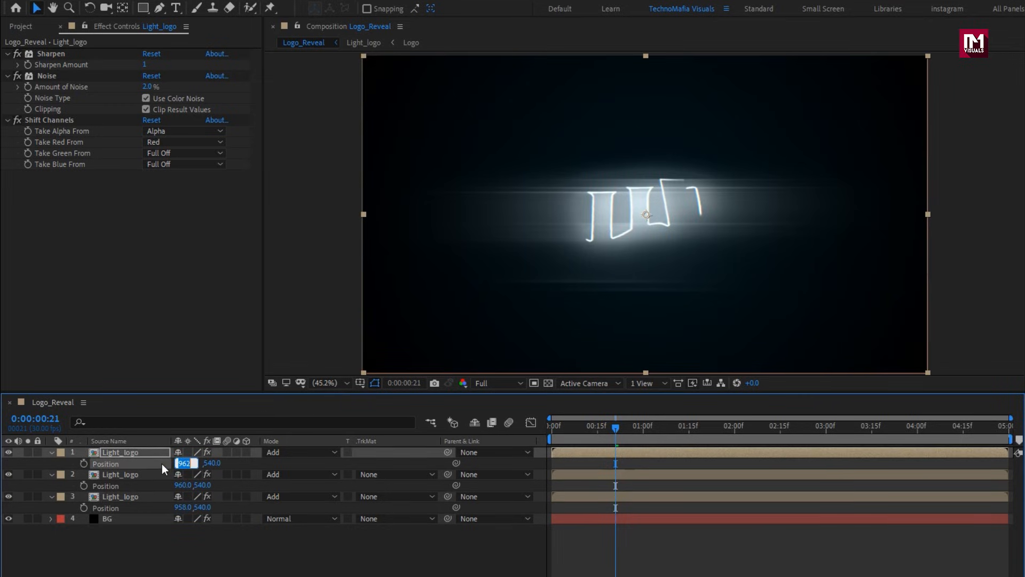
Check the colour-split logo at several frames up to 1:05, collapse the three layers and preview the animation from 0:00.
left_click(576, 427)
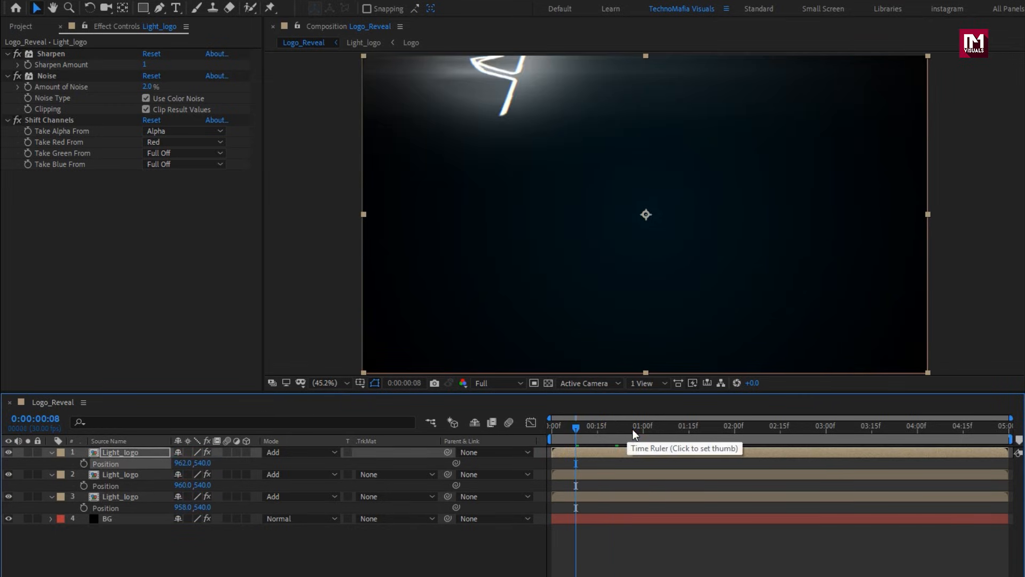
left_click(632, 428)
left_click_drag(632, 428, 660, 430)
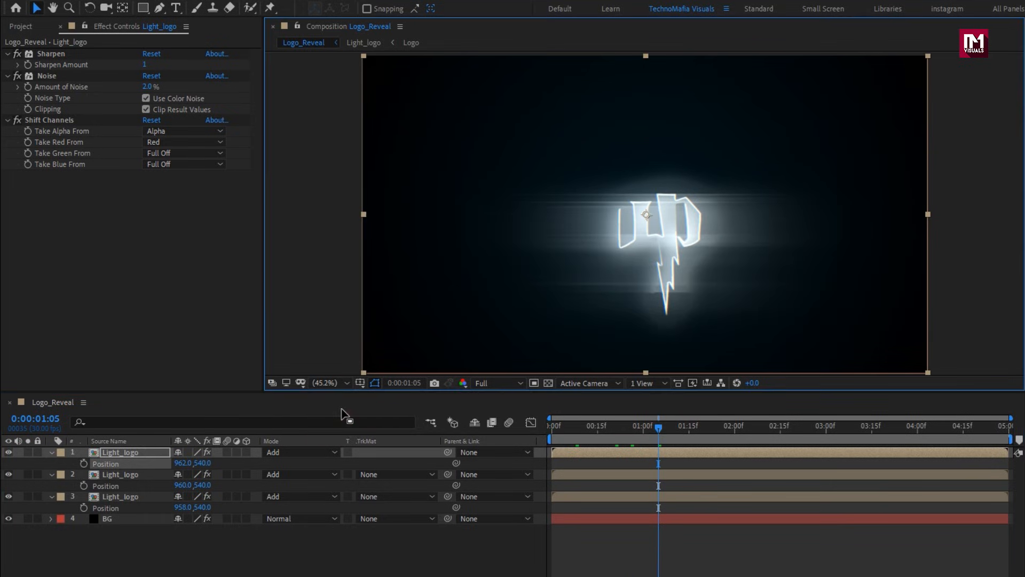
left_click(51, 452)
left_click(52, 464)
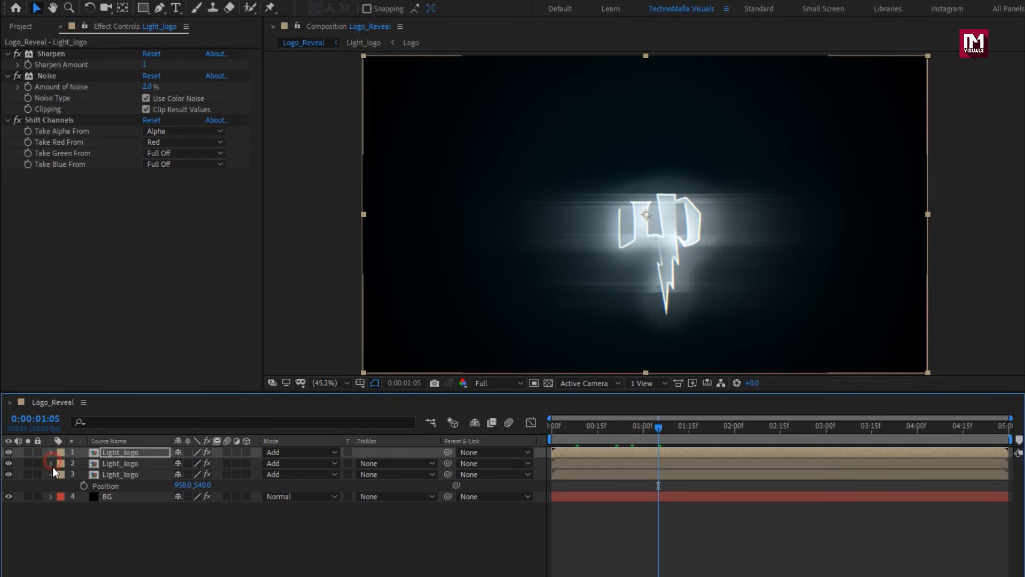
left_click(52, 474)
left_click(548, 430)
key("space")
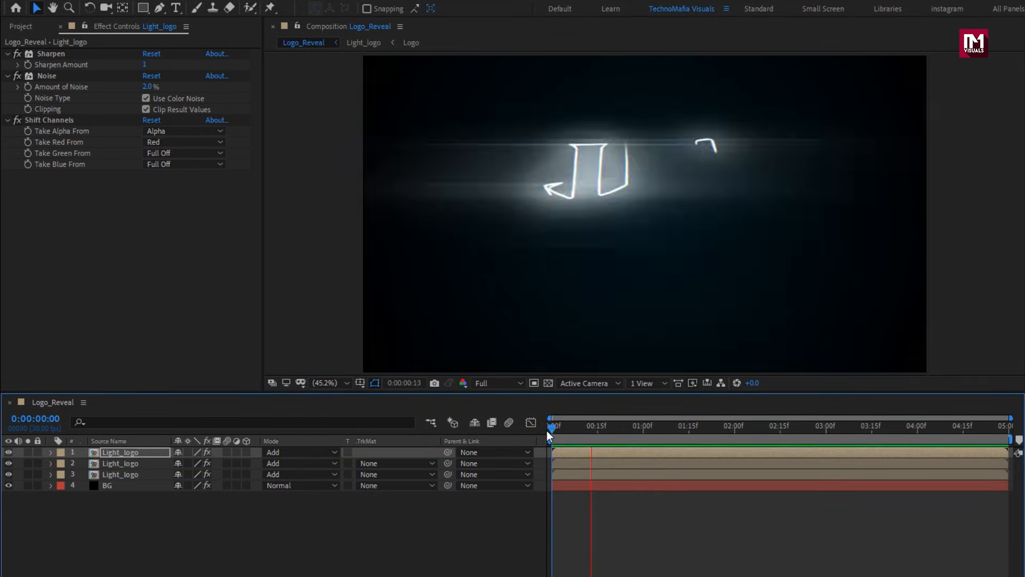